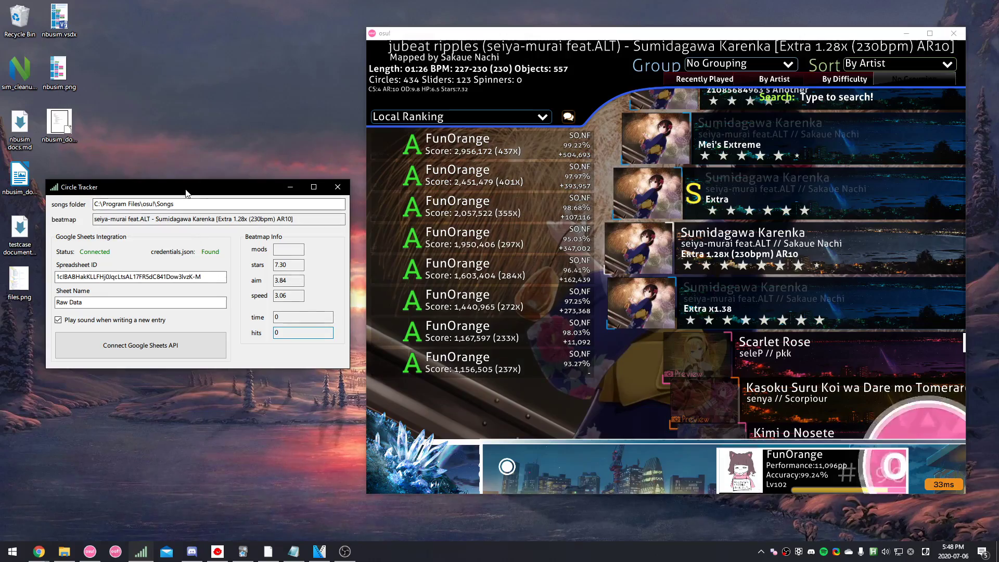
# - Start the Sumidagawa Karenka map, then pause and restart it from the beginning twice
pyautogui.click(689, 260)
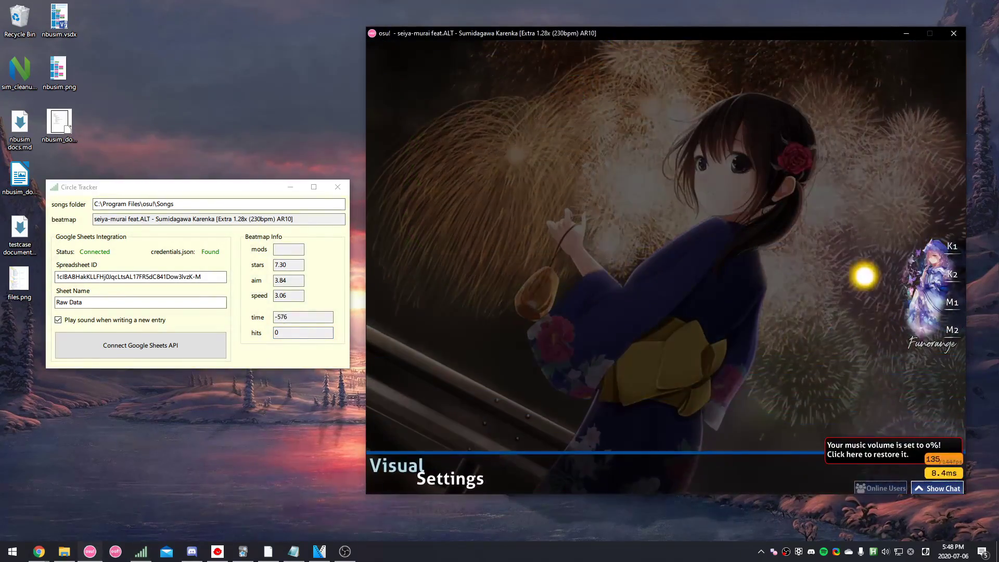
pyautogui.press('Escape')
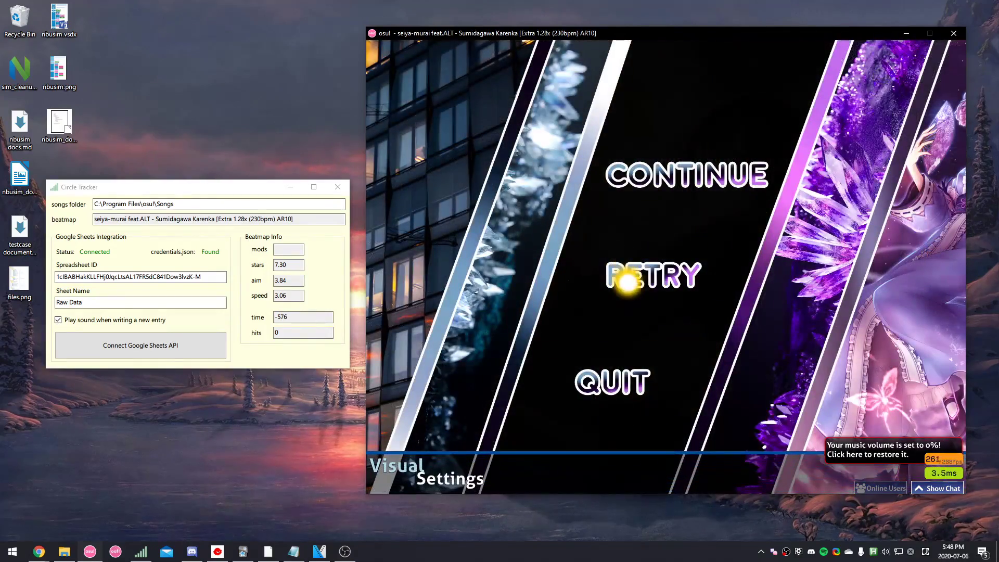
pyautogui.click(644, 280)
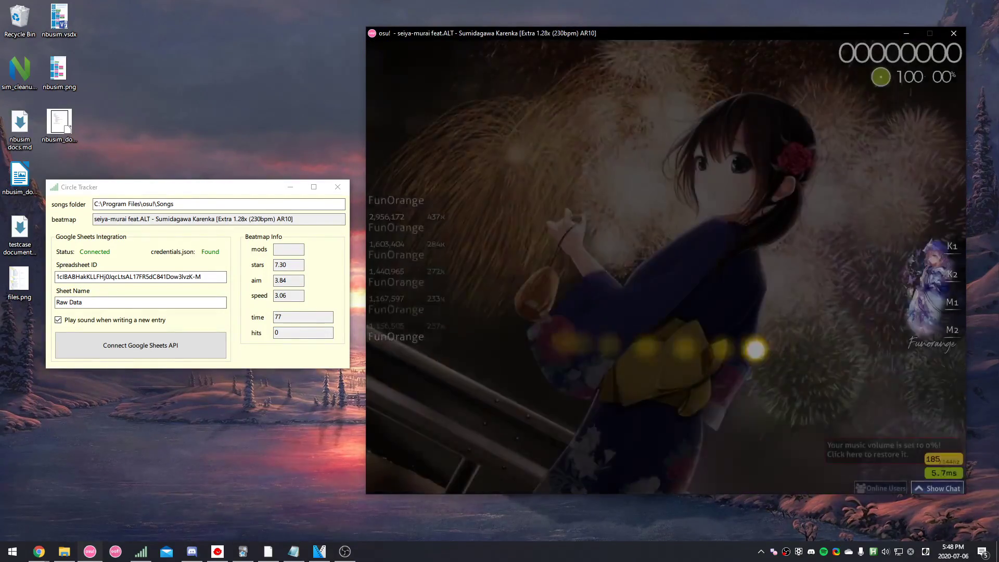
pyautogui.press('Escape')
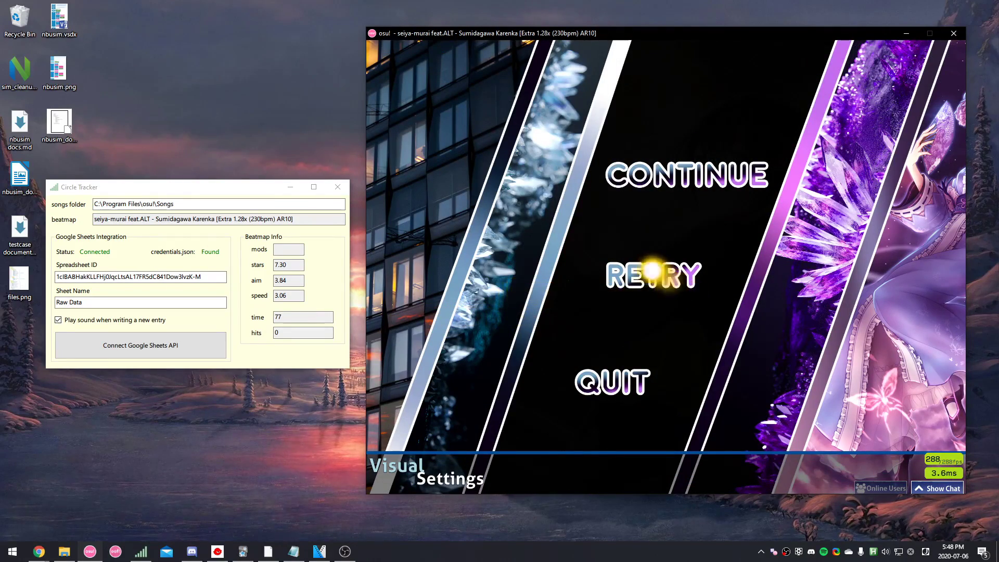
pyautogui.click(652, 270)
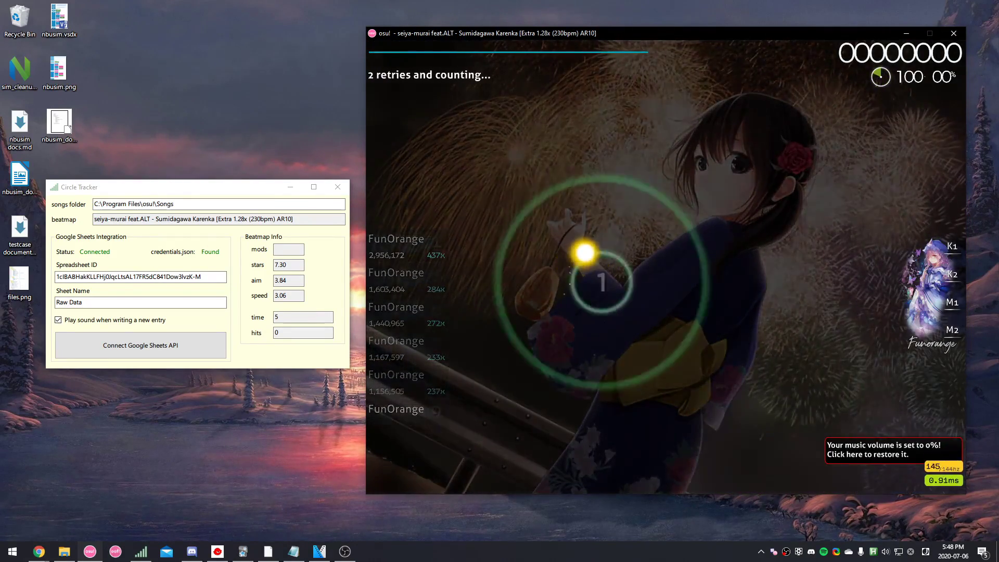
# - Play the opening of the map, hitting circles with the Z and X keys
pyautogui.press('x')
pyautogui.press('z')
pyautogui.press('x')
pyautogui.press('x')
pyautogui.press('x')
pyautogui.press('x')
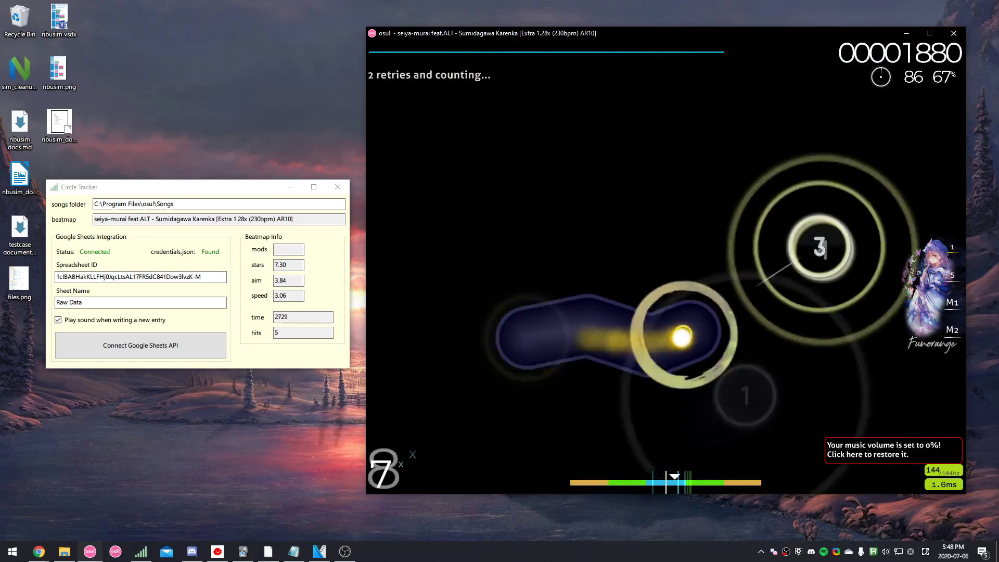
pyautogui.press('z')
pyautogui.press('x')
pyautogui.press('z')
pyautogui.press('x')
pyautogui.press('z')
pyautogui.press('x')
pyautogui.press('z')
pyautogui.press('x')
pyautogui.press('z')
pyautogui.press('x')
pyautogui.press('z')
pyautogui.press('x')
pyautogui.press('z')
pyautogui.press('x')
pyautogui.press('z')
pyautogui.press('x')
pyautogui.press('z')
pyautogui.press('x')
pyautogui.press('z')
pyautogui.press('x')
pyautogui.press('z')
pyautogui.press('x')
pyautogui.press('z')
pyautogui.press('x')
pyautogui.press('z')
pyautogui.press('x')
pyautogui.press('z')
pyautogui.press('x')
pyautogui.press('z')
pyautogui.press('x')
pyautogui.press('z')
pyautogui.press('x')
pyautogui.press('z')
pyautogui.press('x')
pyautogui.press('z')
pyautogui.press('x')
pyautogui.press('z')
pyautogui.press('x')
pyautogui.press('z')
pyautogui.press('x')
pyautogui.press('z')
pyautogui.press('x')
pyautogui.press('z')
pyautogui.press('x')
pyautogui.press('z')
pyautogui.press('z')
pyautogui.press('z')
pyautogui.press('z')
pyautogui.press('z')
pyautogui.press('x')
pyautogui.press('z')
pyautogui.press('x')
pyautogui.press('z')
pyautogui.press('x')
pyautogui.press('z')
pyautogui.press('x')
pyautogui.press('z')
pyautogui.press('x')
pyautogui.press('z')
pyautogui.press('z')
pyautogui.press('z')
pyautogui.press('z')
pyautogui.press('z')
pyautogui.press('z')
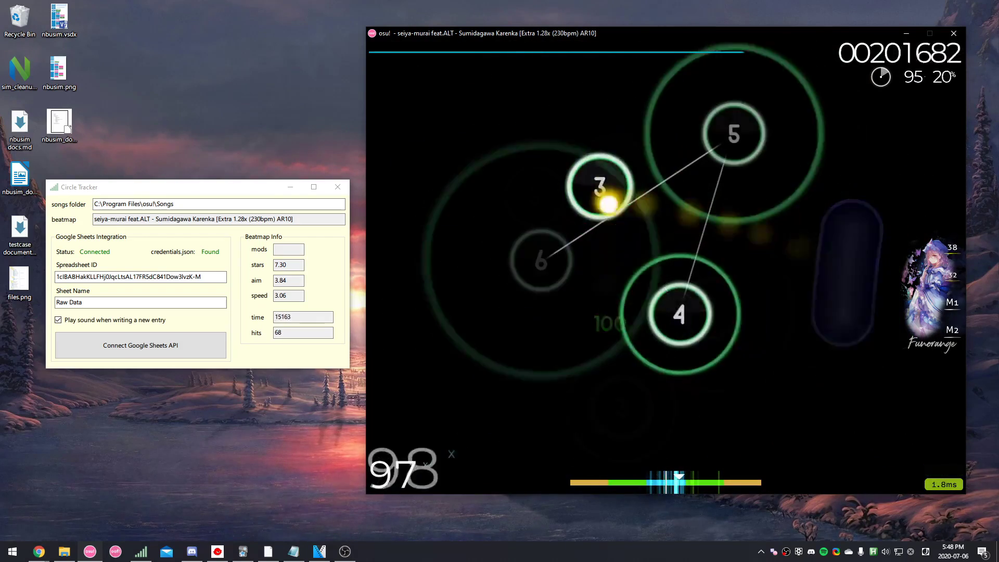
pyautogui.press('z')
pyautogui.press('x')
pyautogui.press('z')
pyautogui.press('x')
pyautogui.press('z')
pyautogui.press('x')
pyautogui.press('z')
pyautogui.press('x')
pyautogui.press('x')
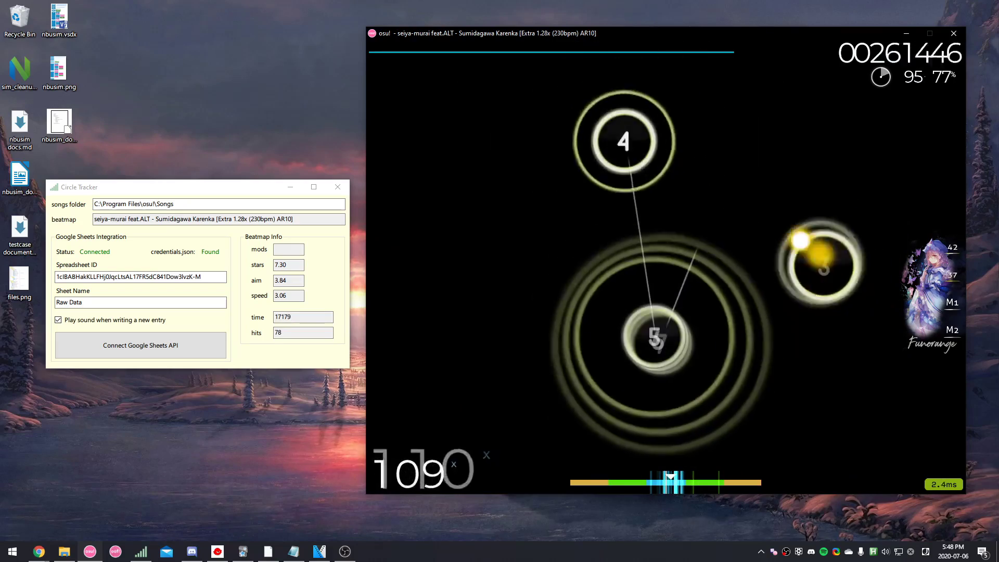
pyautogui.press('z')
pyautogui.press('x')
pyautogui.press('z')
# - Quit the map back to song select and bring up the video script document
pyautogui.press('Escape')
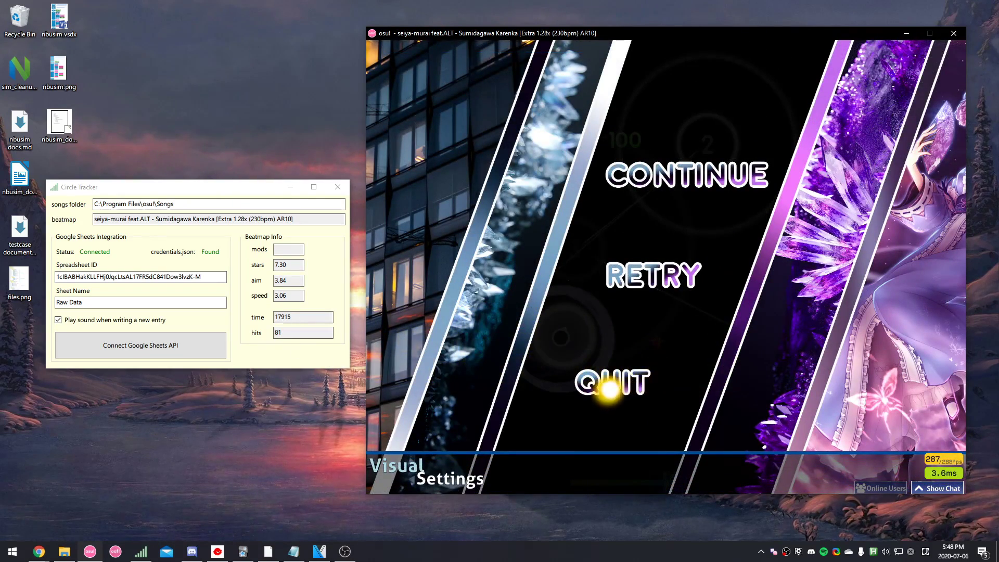
pyautogui.click(592, 383)
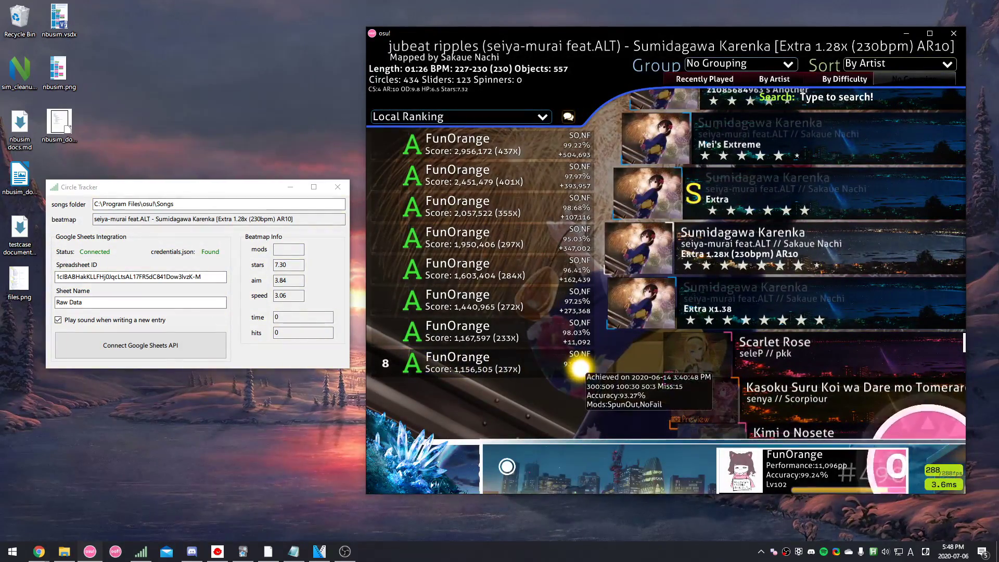
pyautogui.click(246, 188)
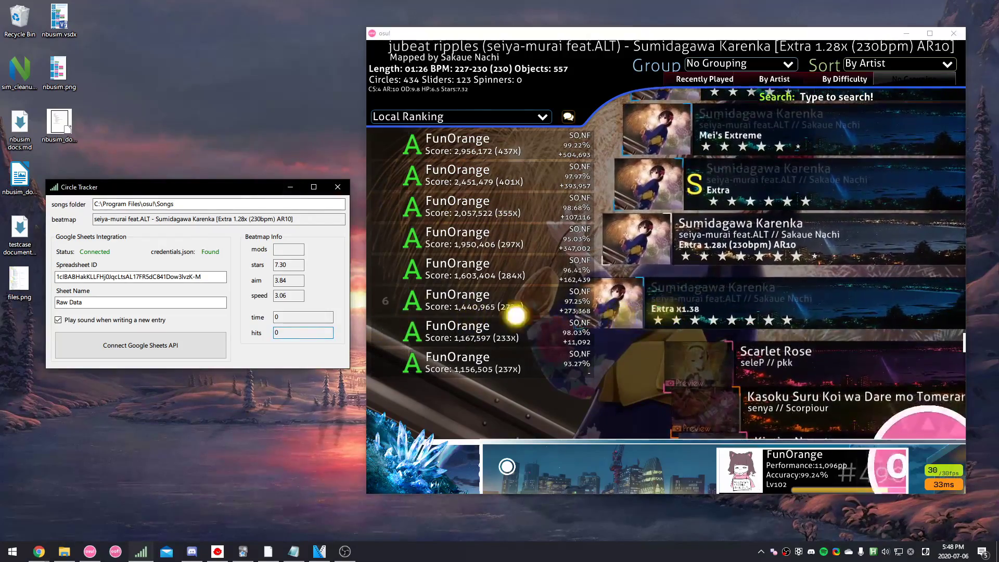
pyautogui.hotkey('alt', 'Tab')
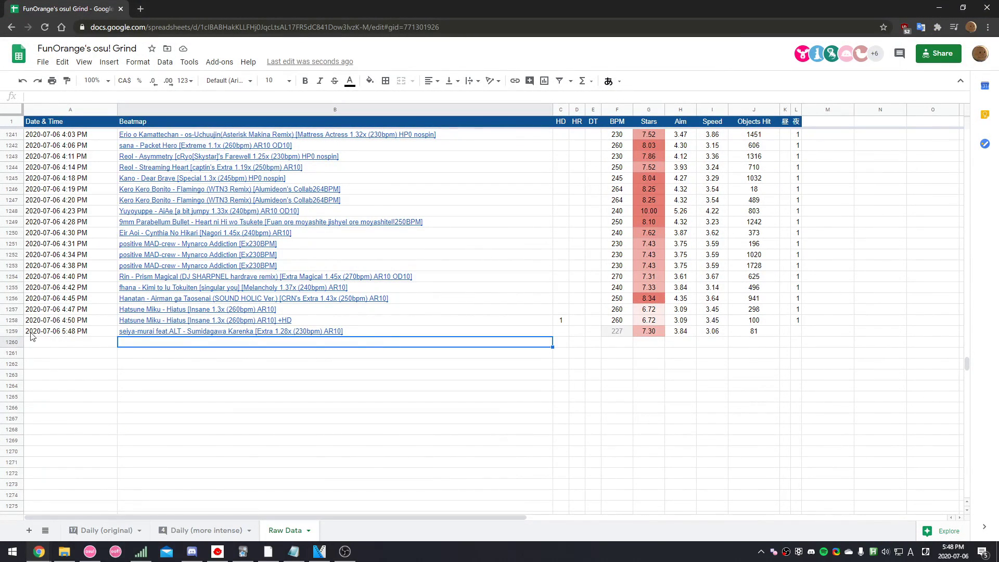
# - Check that new Raw Data row 1259 shows 81 objects hit in J1259, then go to Daily (original)
pyautogui.click(15, 332)
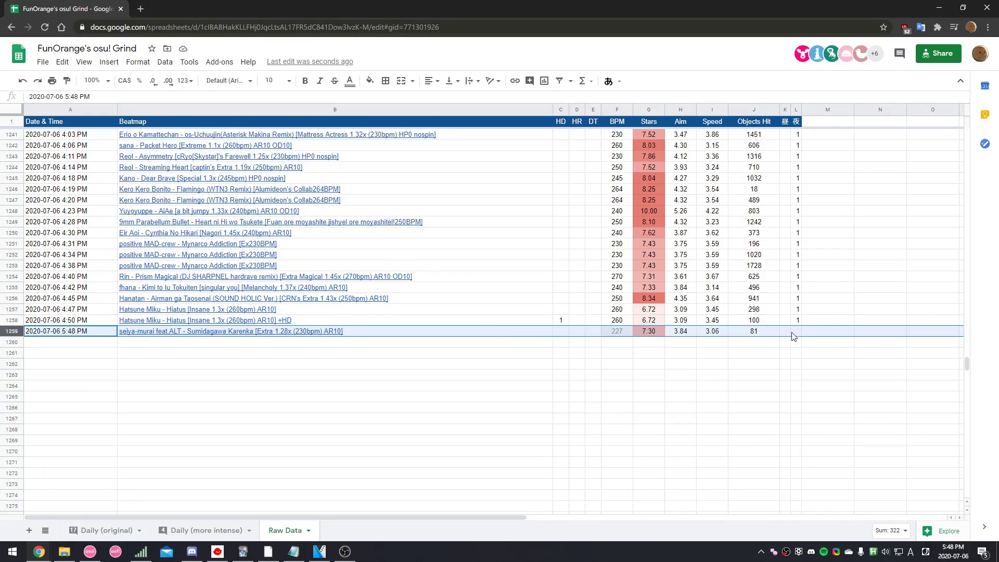
pyautogui.click(762, 333)
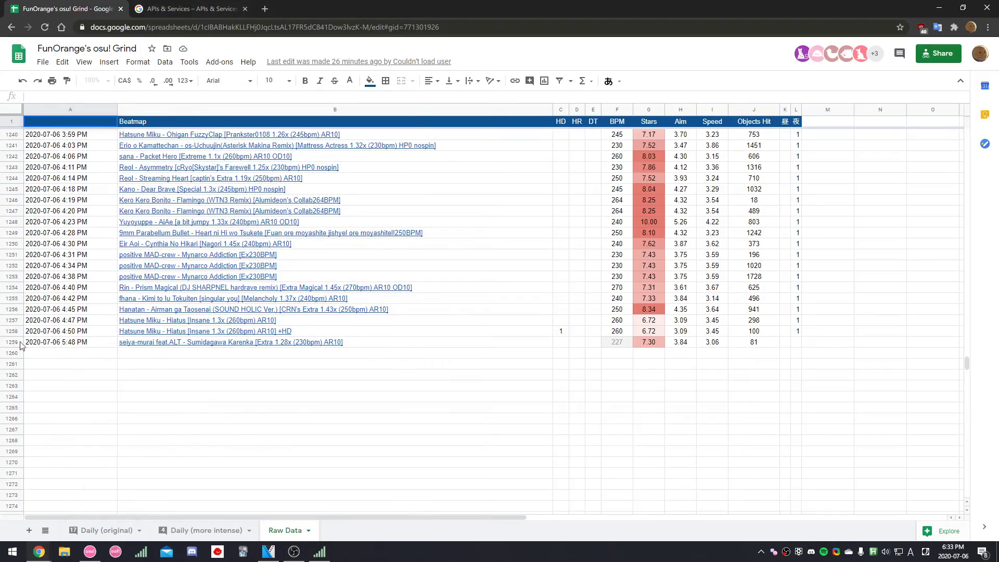
pyautogui.click(12, 342)
pyautogui.scroll(4, 364, 361)
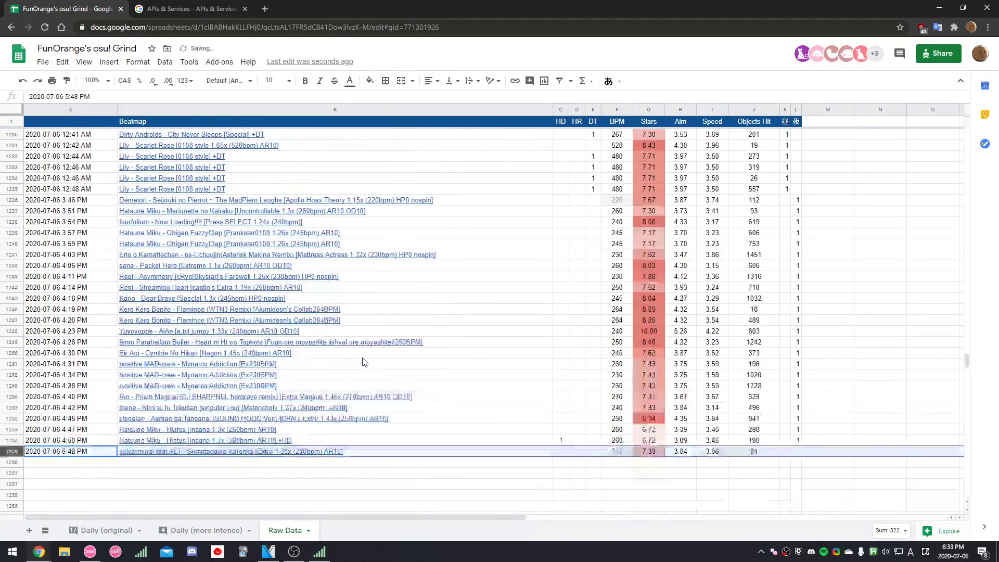
pyautogui.click(96, 531)
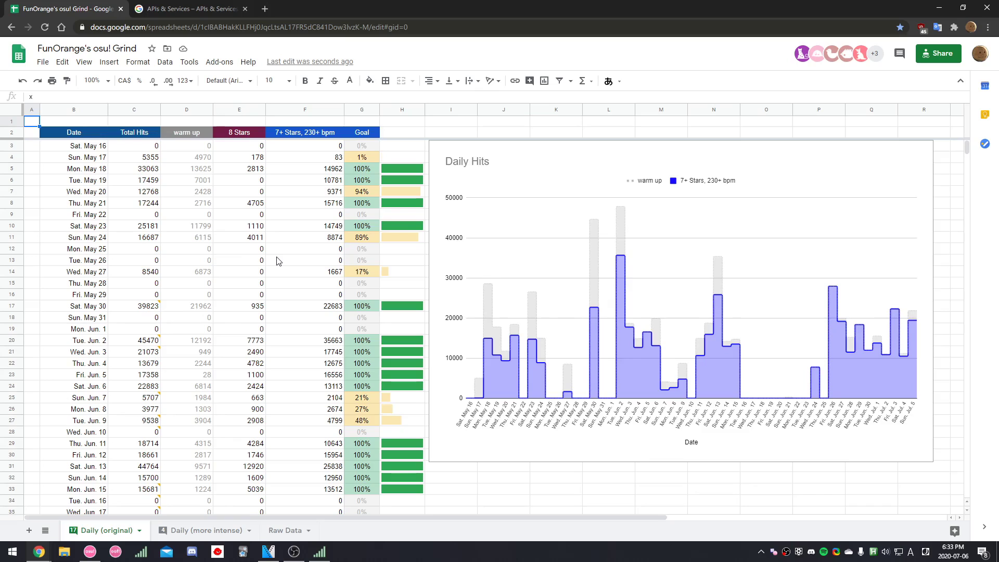
# - Scroll past the Daily Hits chart and select the 7+ Stars, 230+ bpm column F
pyautogui.scroll(-5, 277, 261)
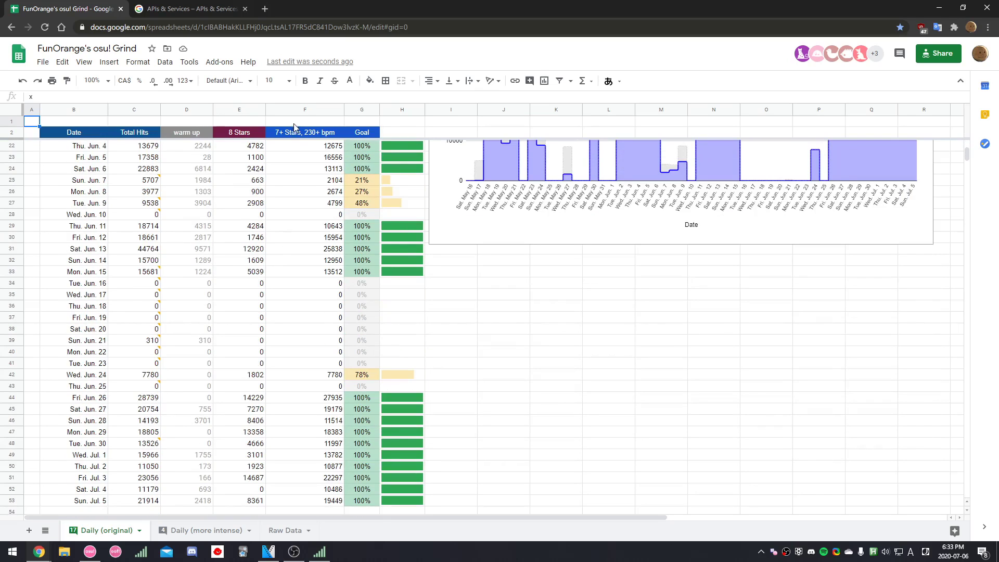
pyautogui.click(293, 109)
pyautogui.scroll(-4, 287, 267)
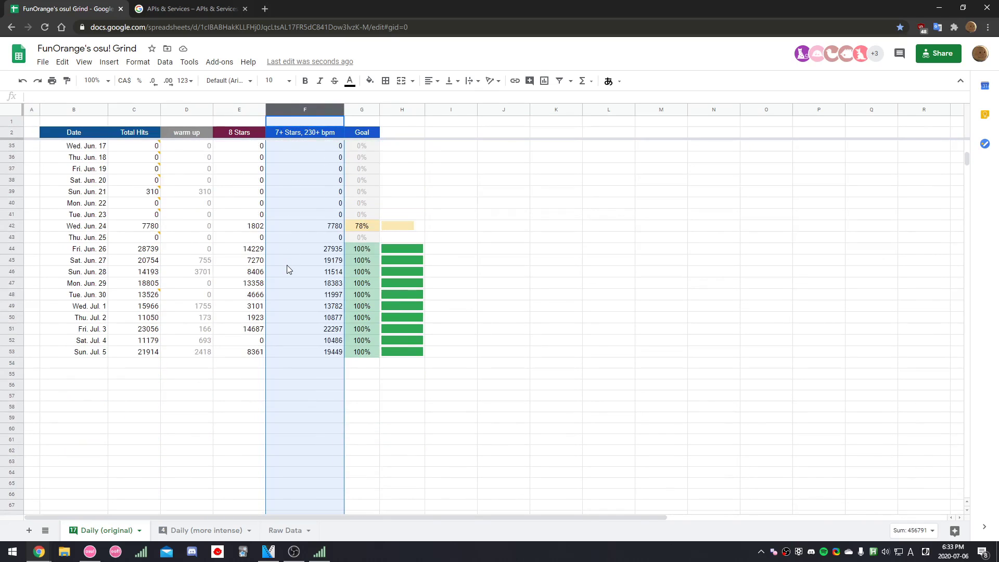
pyautogui.scroll(3, 287, 268)
pyautogui.scroll(1, 289, 269)
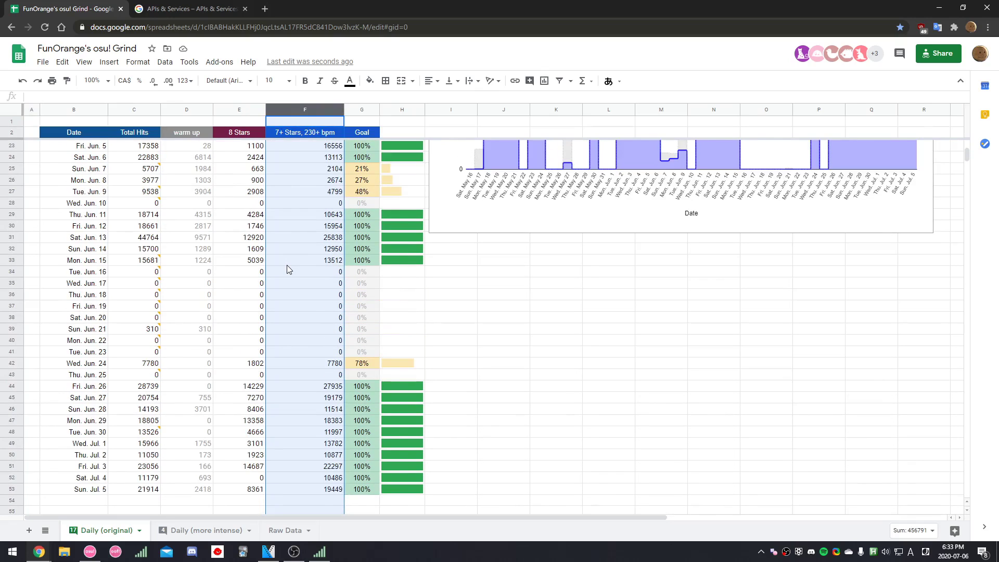
pyautogui.scroll(7, 290, 269)
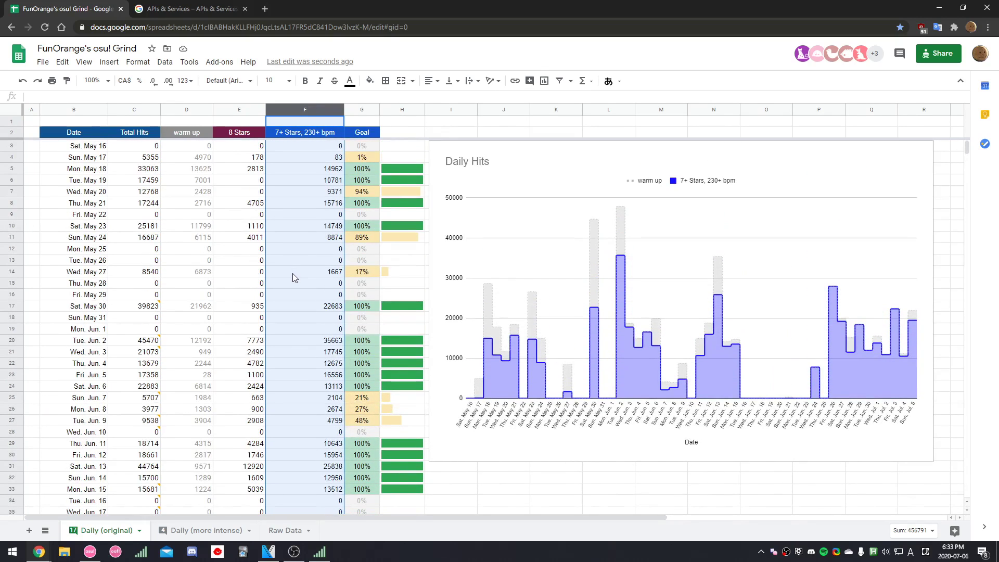
# - Inspect the Goal percentage formula in G3 and the goal bar formulas in H5 and H12
pyautogui.click(365, 146)
pyautogui.click(396, 171)
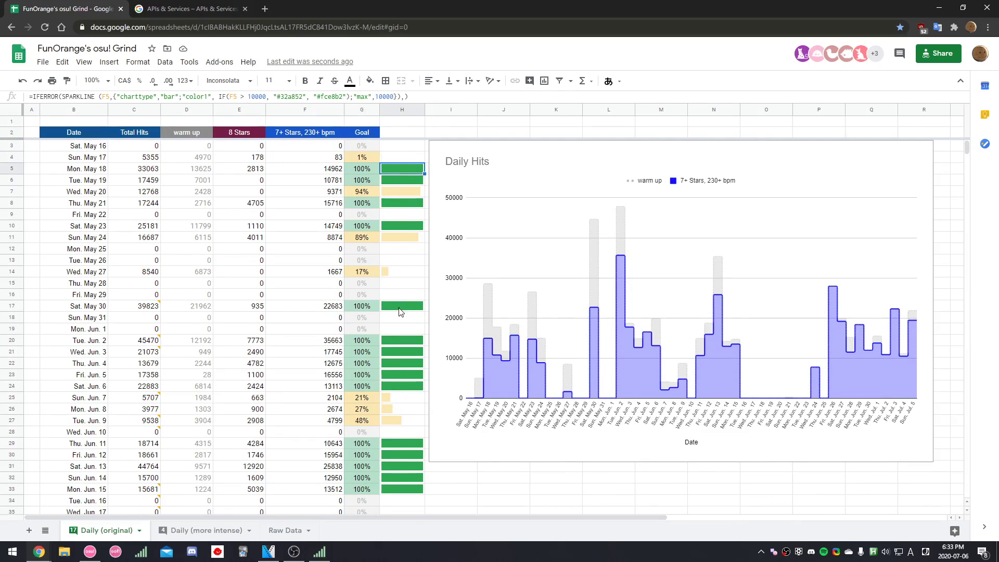
pyautogui.moveTo(372, 109); pyautogui.dragTo(395, 109)
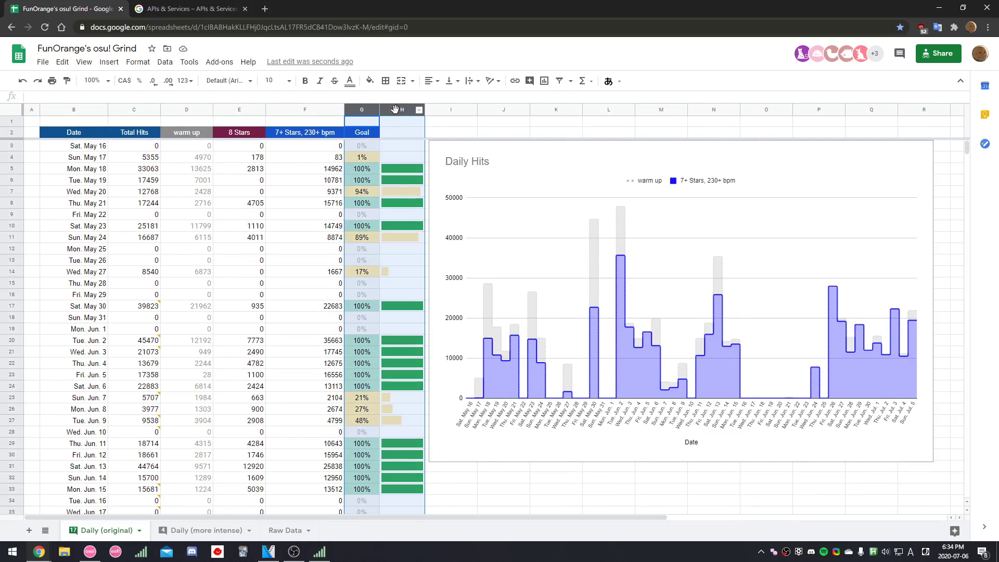
pyautogui.click(398, 227)
pyautogui.click(399, 250)
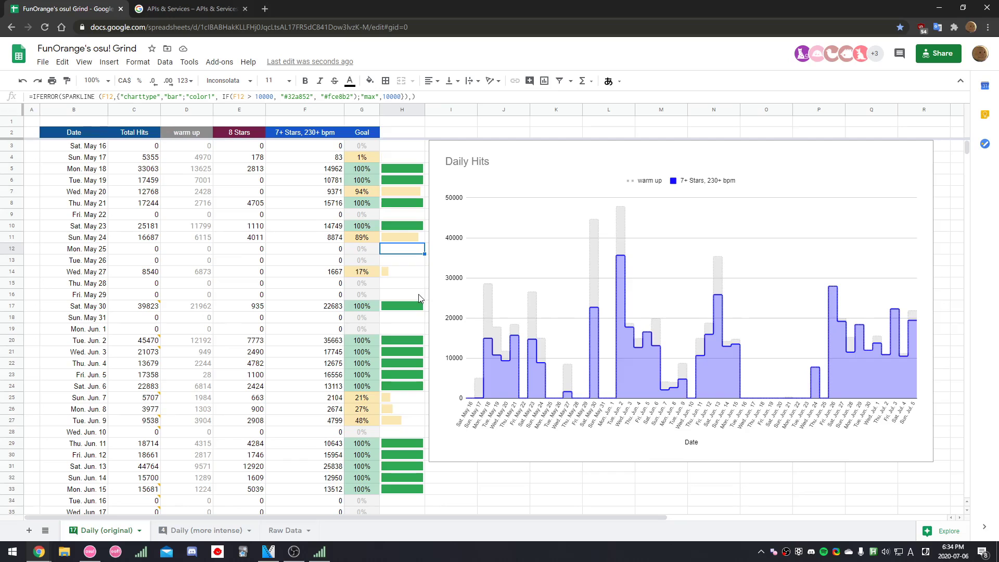
pyautogui.scroll(-4, 416, 299)
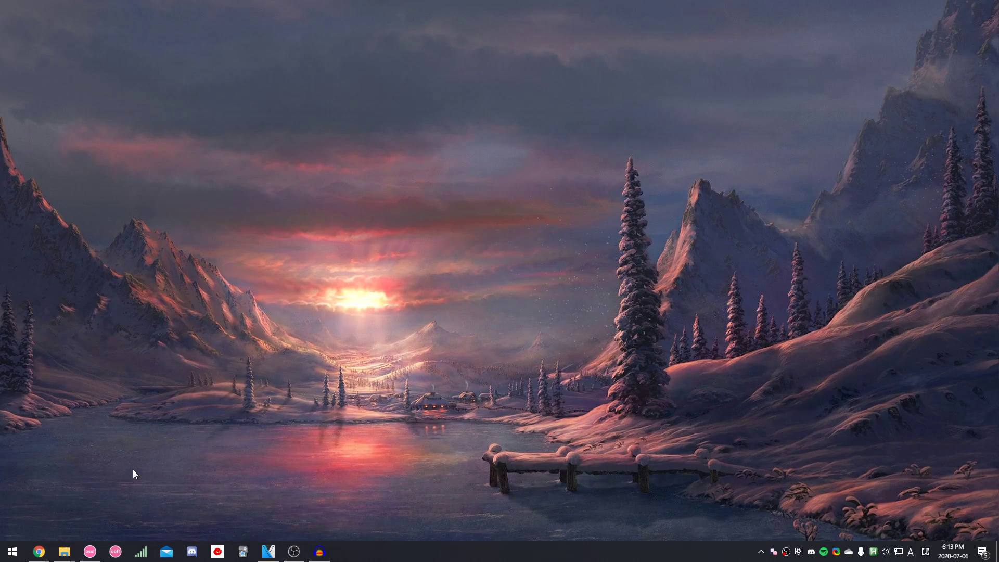
# - Download circle-tracker-v1.rar from the Circle Tracker v1 release assets and show it in its folder
pyautogui.moveTo(39, 550)
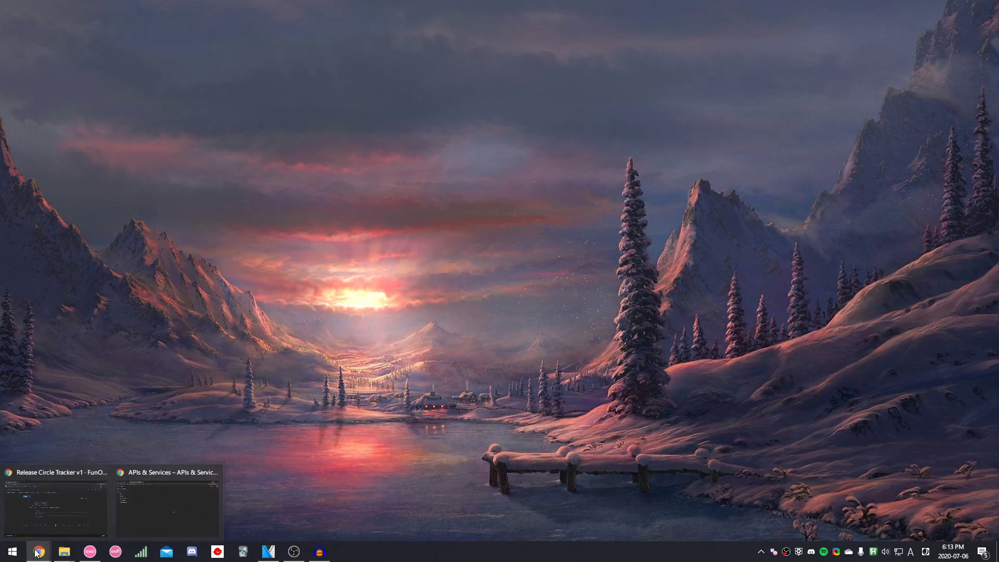
pyautogui.click(29, 501)
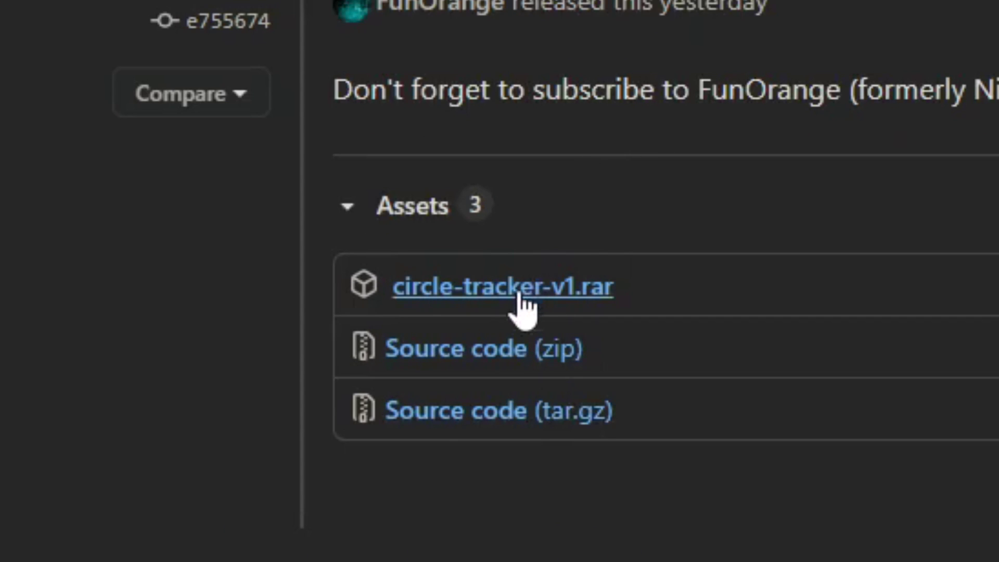
pyautogui.click(512, 298)
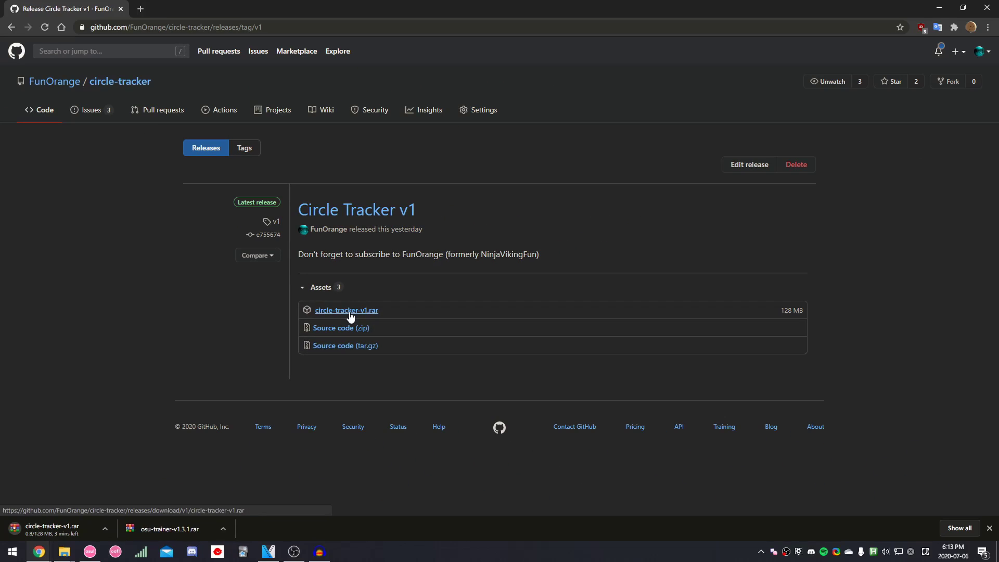
pyautogui.click(108, 529)
pyautogui.click(130, 496)
# - Extract circle-tracker-v1.rar and run Circle Tracker.exe from circle-tracker-v1\circle-tracker
pyautogui.rightClick(391, 246)
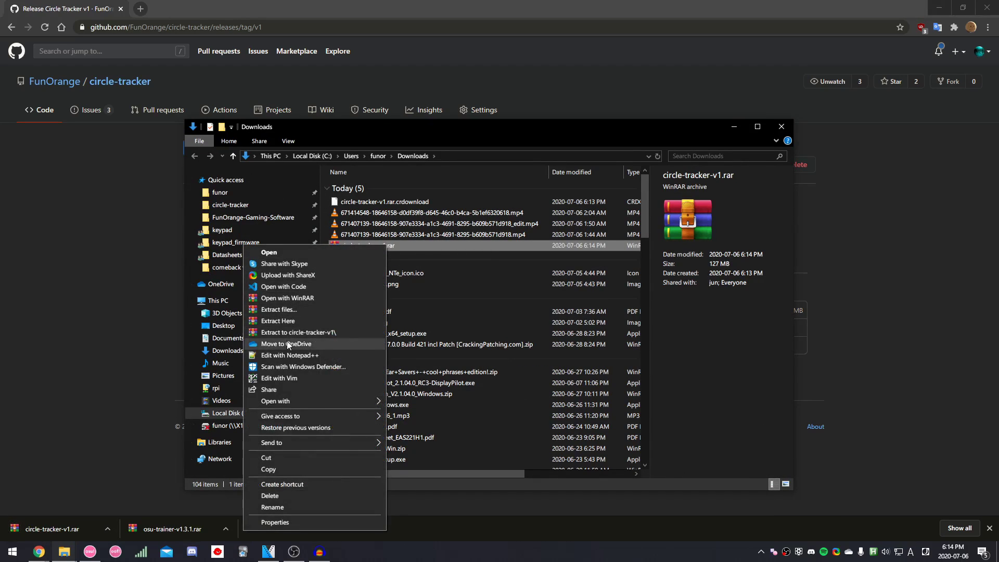
pyautogui.click(312, 344)
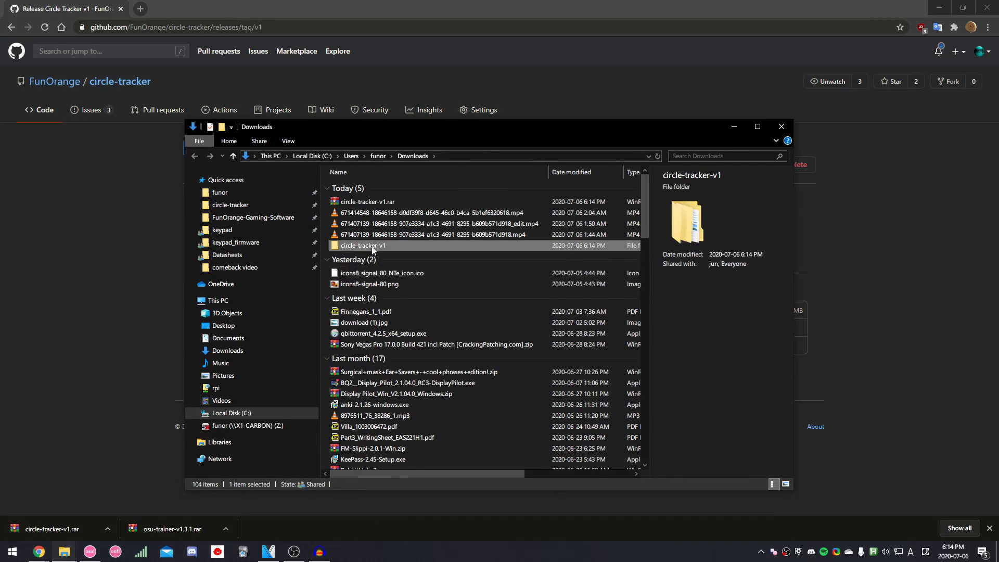
pyautogui.doubleClick(383, 245)
pyautogui.doubleClick(364, 190)
pyautogui.scroll(3, 470, 364)
pyautogui.click(458, 380)
pyautogui.scroll(-3, 469, 393)
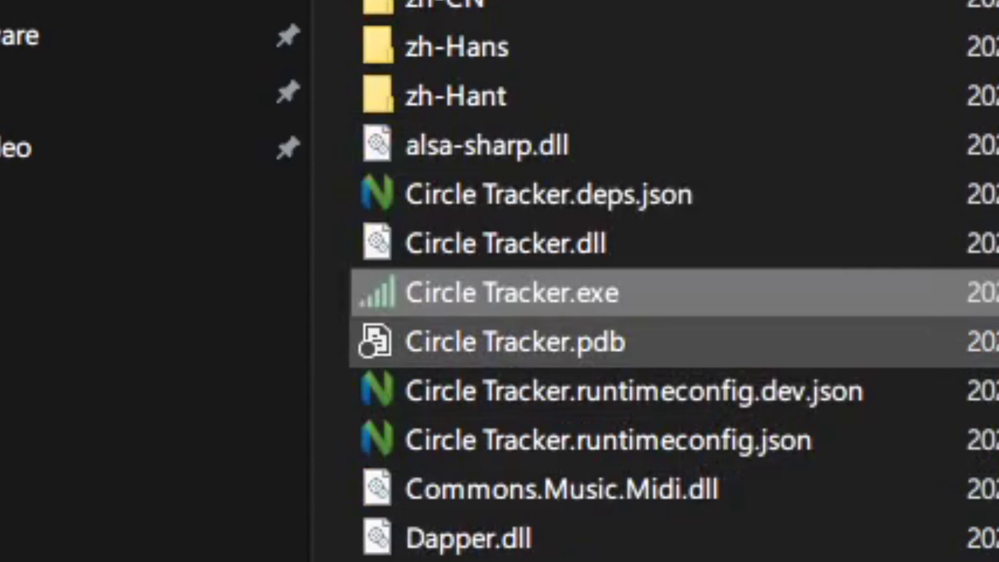
pyautogui.press('Return')
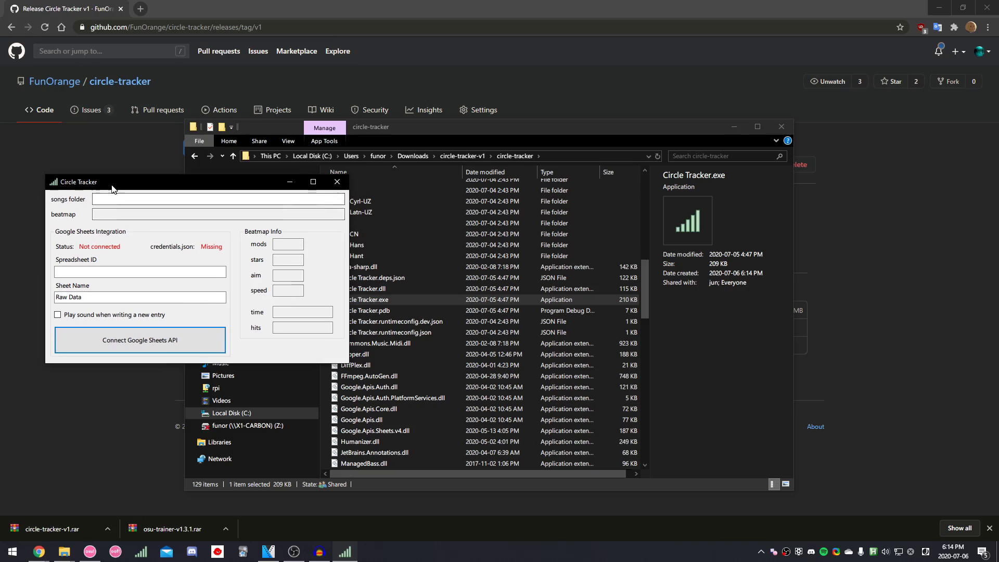
# - Switch to osu! and back so Circle Tracker fills in C:\Program Files\osu!\Songs as the songs folder
pyautogui.moveTo(426, 135); pyautogui.dragTo(601, 117)
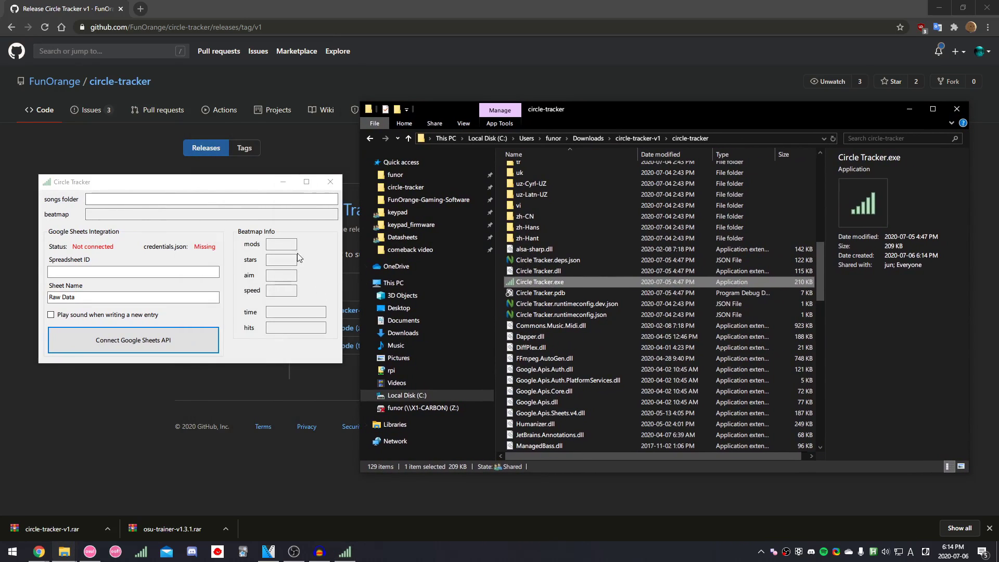
pyautogui.click(293, 258)
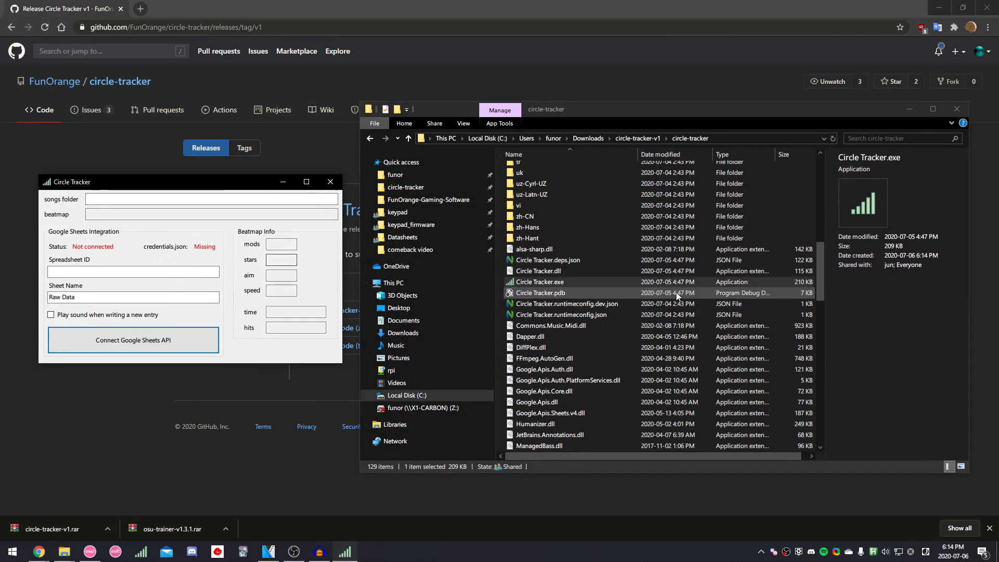
pyautogui.hotkey('alt', 'Tab')
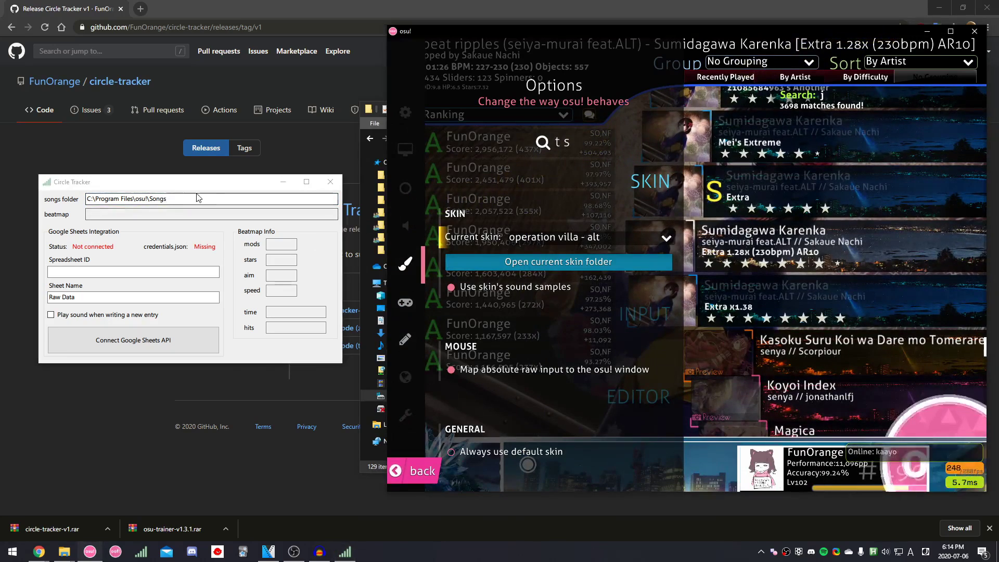
pyautogui.click(197, 198)
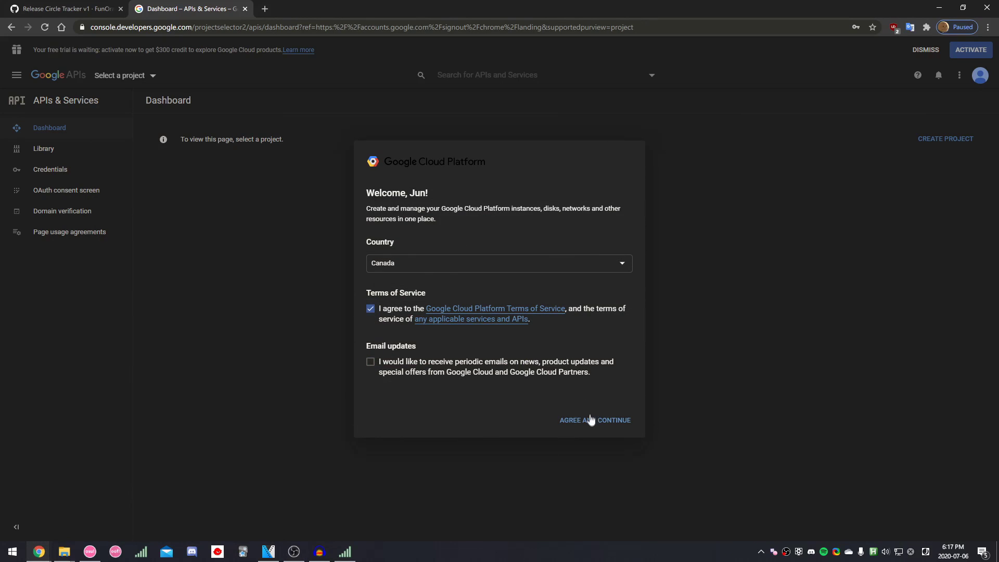
# - Accept the Google Cloud terms and create a project named 'Circle Tracker'
pyautogui.click(590, 421)
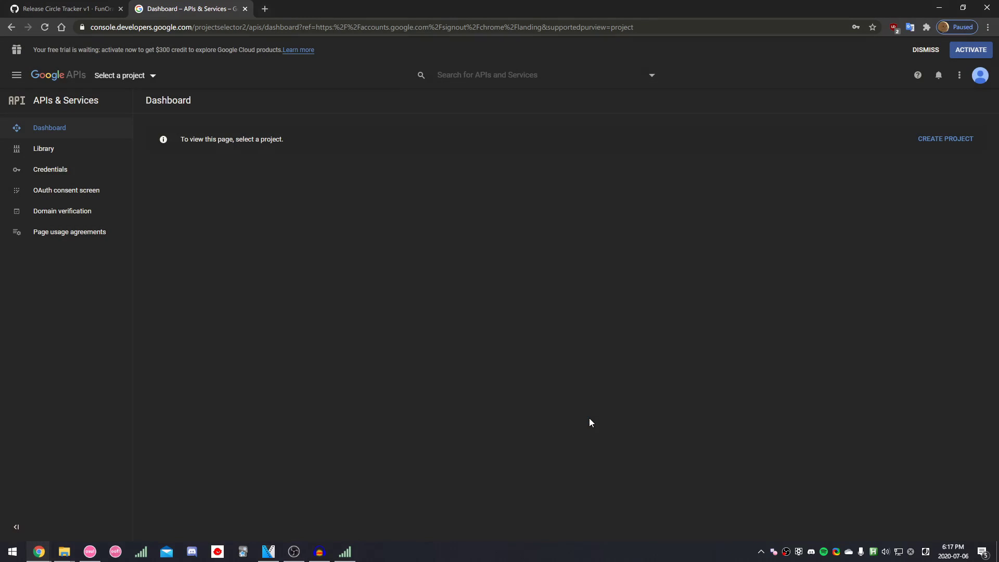
pyautogui.click(948, 140)
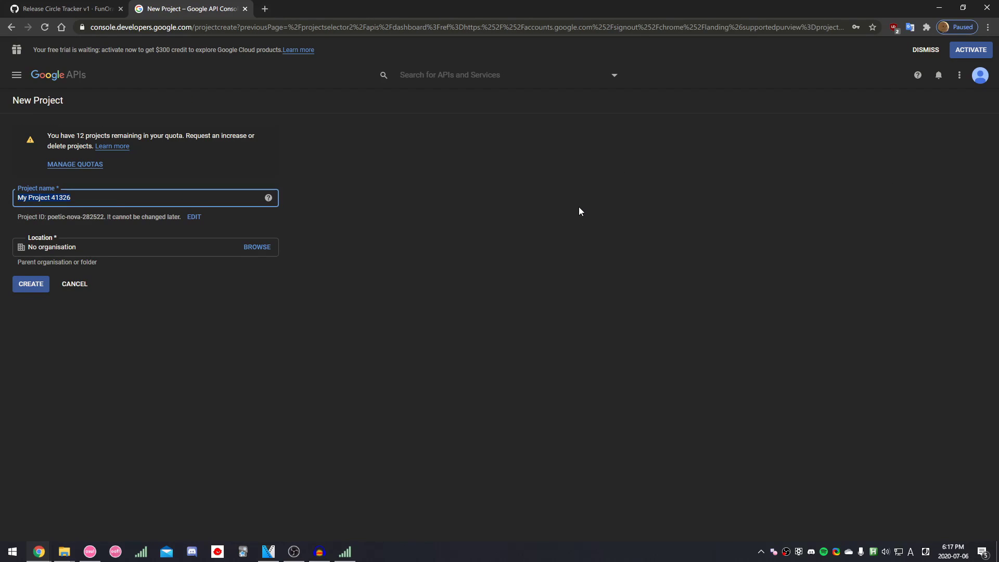
pyautogui.write('Circle Tracker')
pyautogui.press('Return')
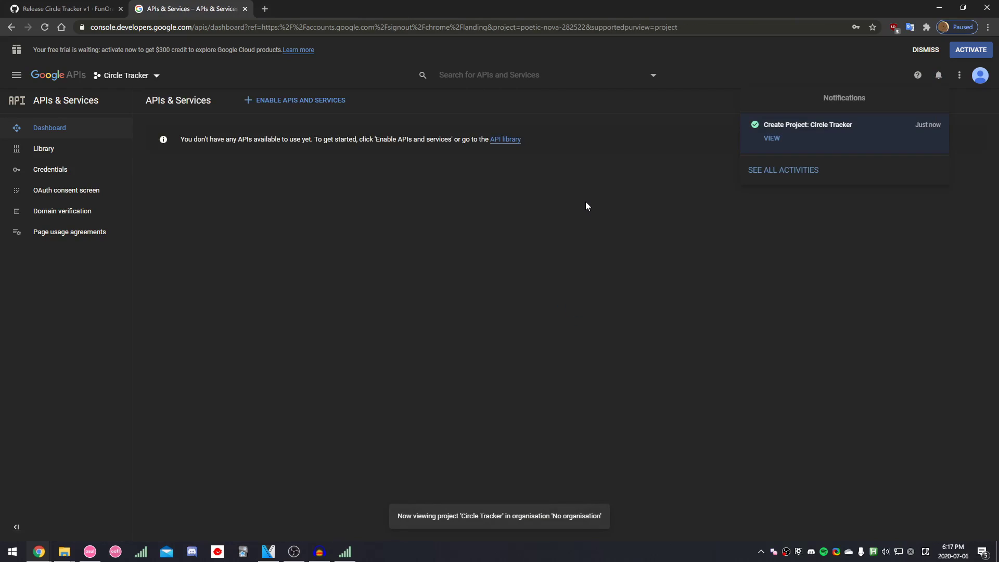
# - Find the Google Sheets API in the project's API library
pyautogui.click(283, 102)
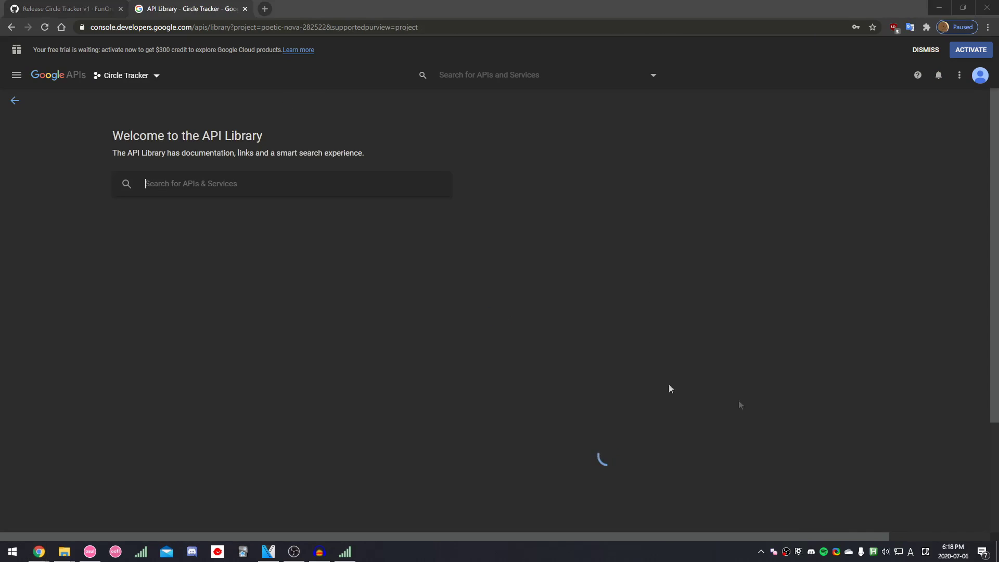
pyautogui.scroll(-5, 470, 276)
pyautogui.click(566, 237)
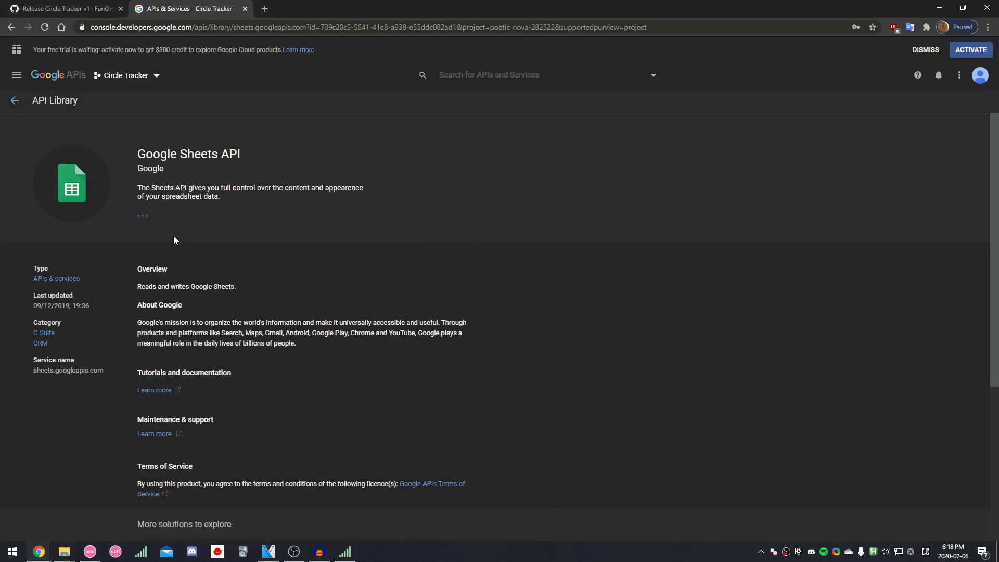
# - Enable the Google Sheets API and set credentials for Sheets API application data without App Engine
pyautogui.click(160, 219)
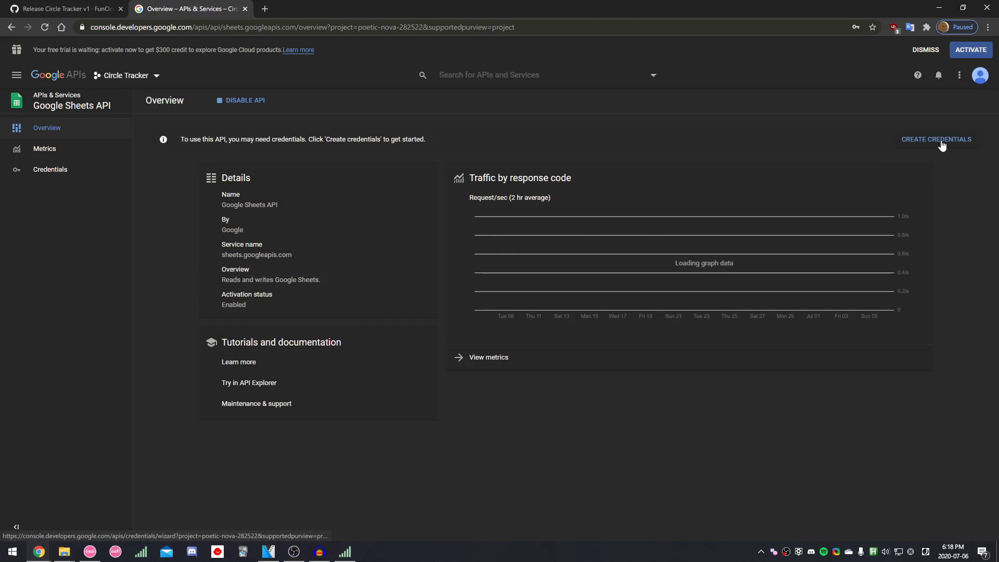
pyautogui.click(942, 145)
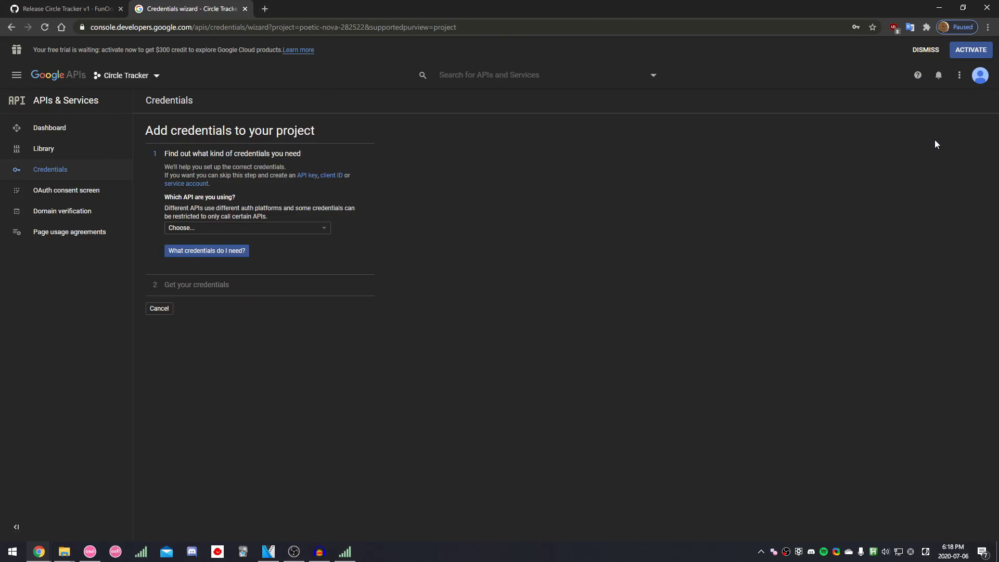
pyautogui.hotkey('ctrl', '+')
pyautogui.hotkey('ctrl', '+')
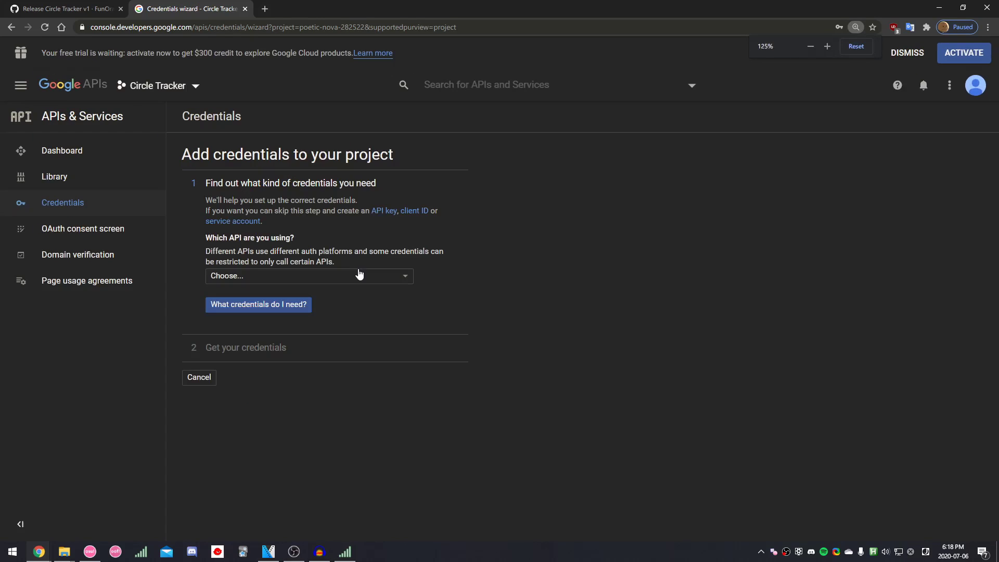
pyautogui.click(252, 281)
pyautogui.click(253, 279)
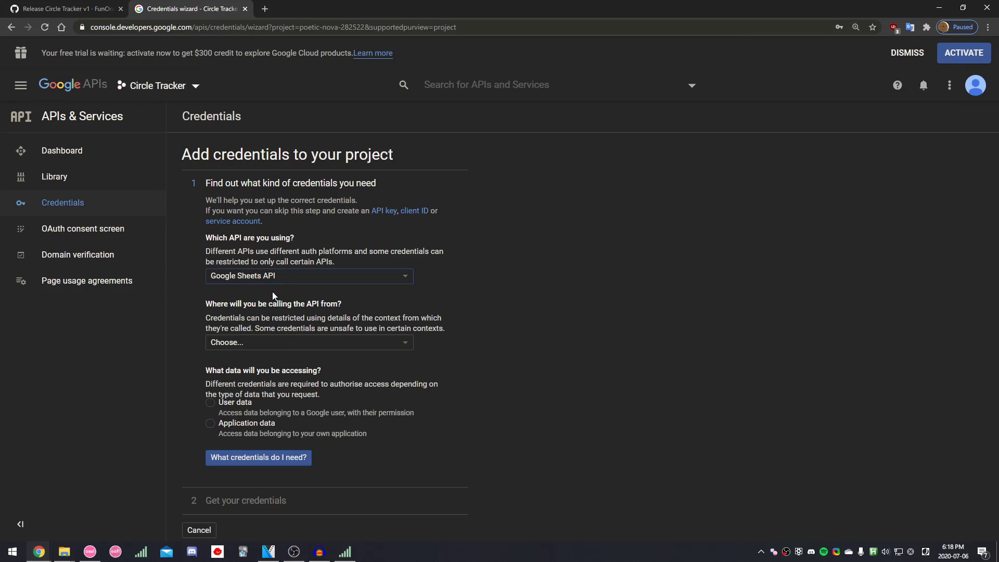
pyautogui.click(352, 344)
pyautogui.click(210, 424)
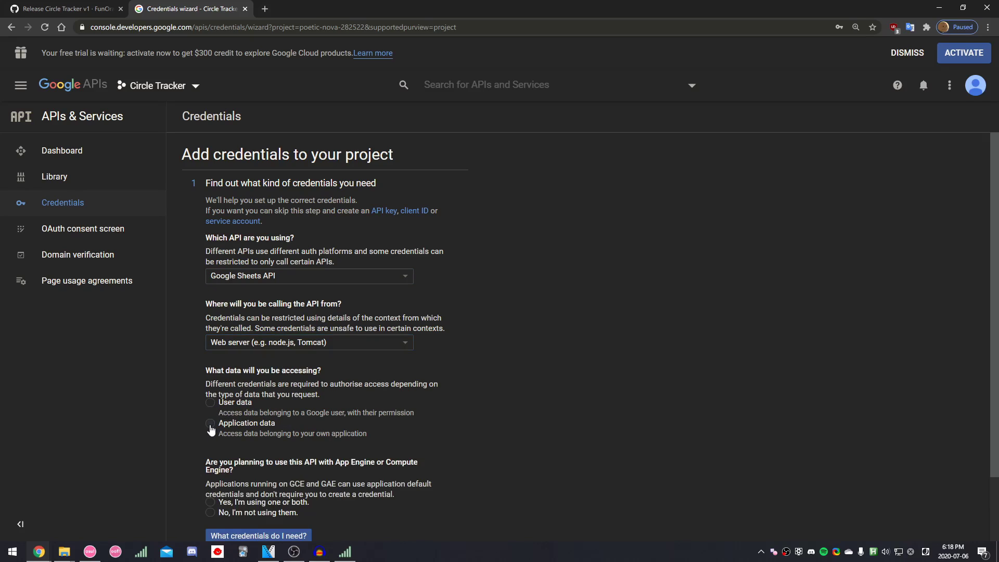
pyautogui.scroll(-2, 264, 446)
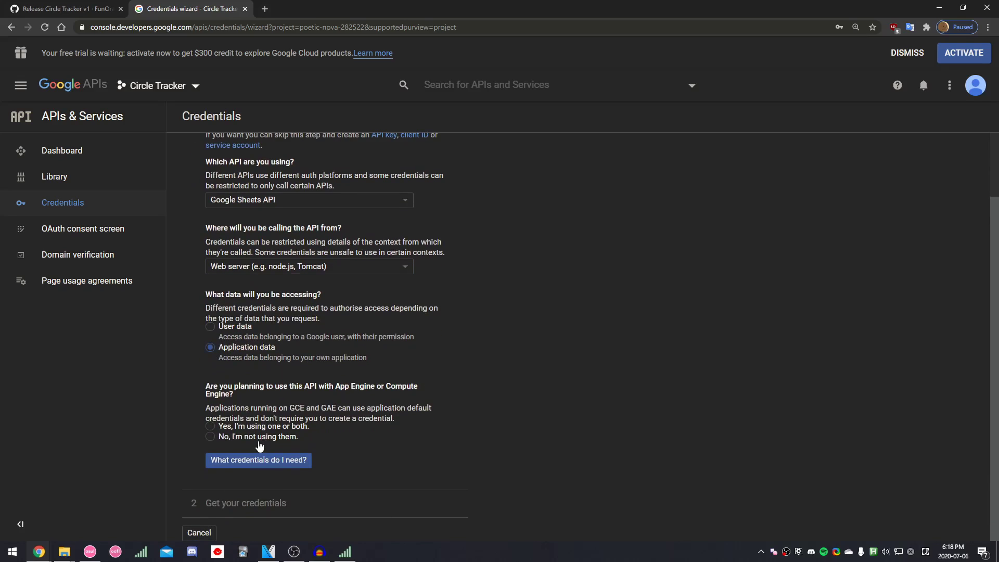
pyautogui.click(210, 437)
pyautogui.click(260, 460)
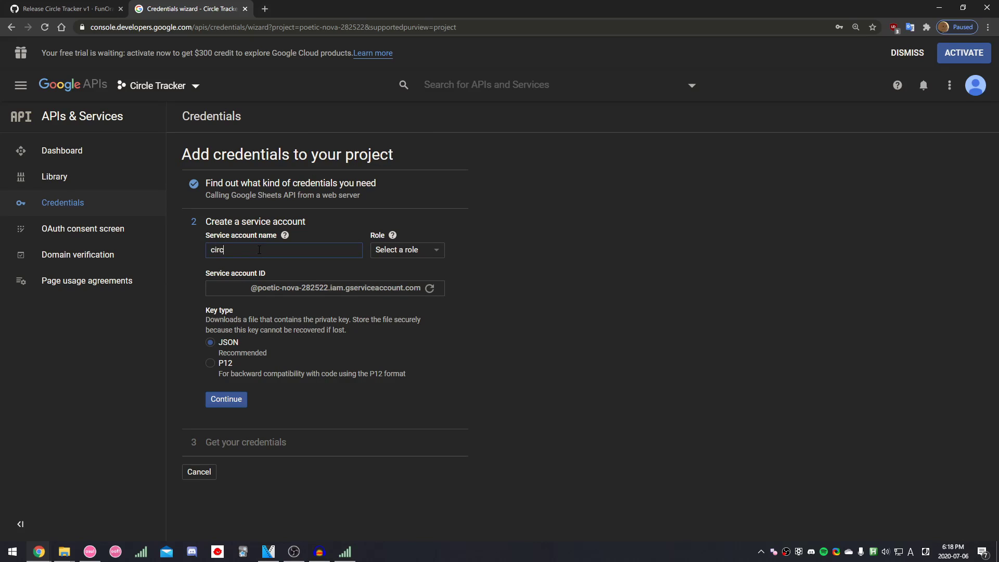
# - Name the service account 'circle tracker', give it the Owner role, and create its JSON key
pyautogui.write('circle tracker')
pyautogui.click(424, 251)
pyautogui.moveTo(416, 304)
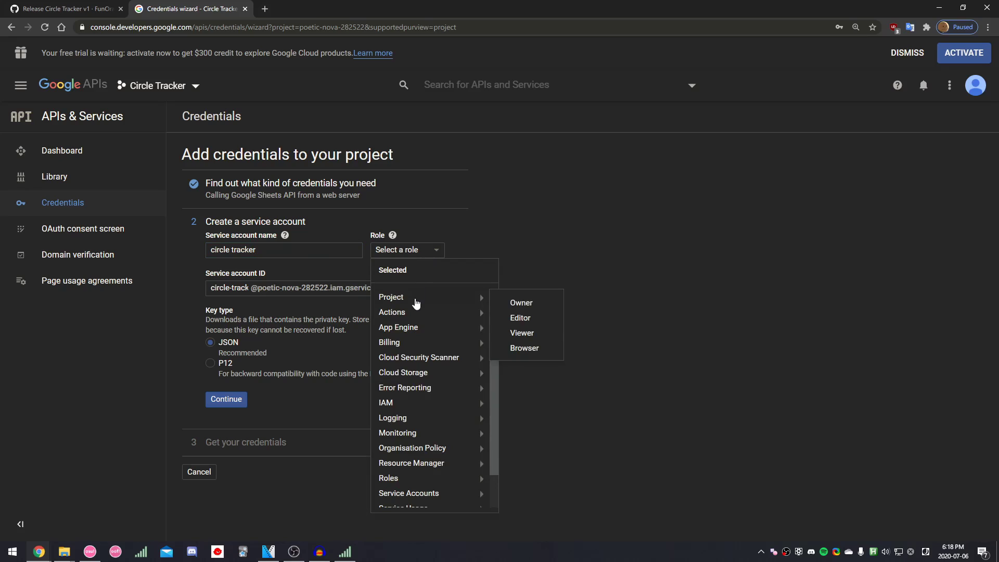
pyautogui.click(527, 307)
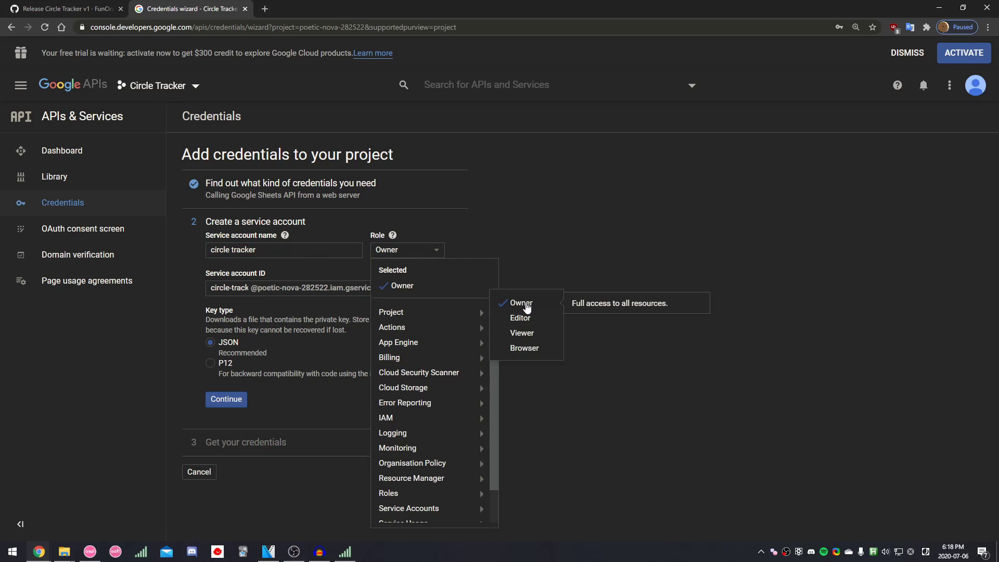
pyautogui.click(502, 238)
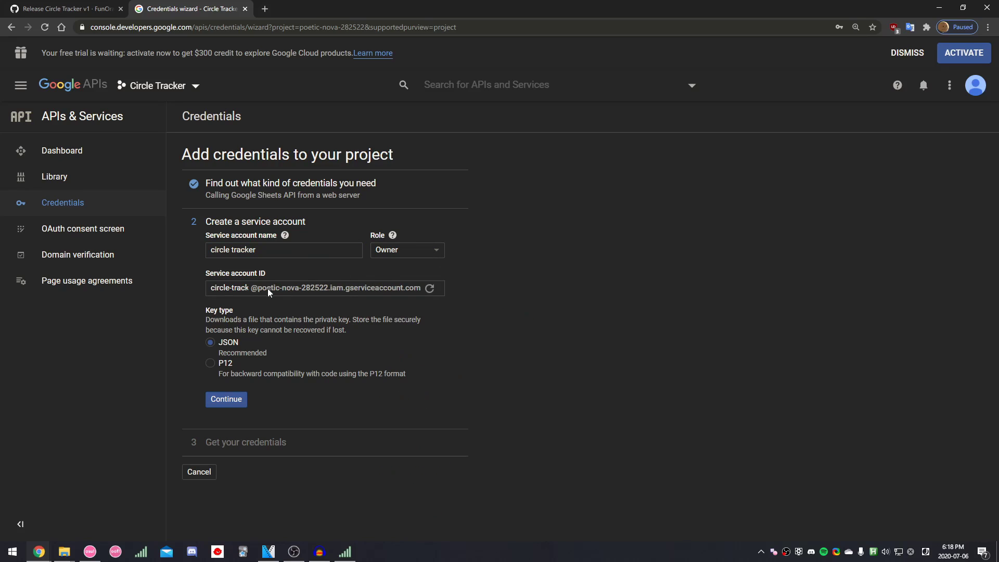
pyautogui.click(225, 401)
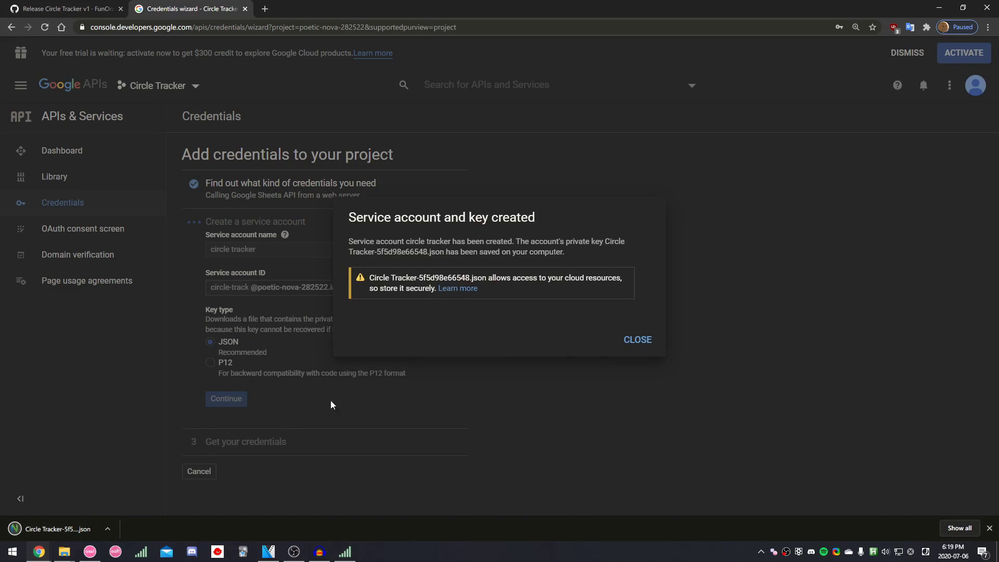
# - Rename the downloaded JSON key file to credentials.json
pyautogui.click(107, 528)
pyautogui.click(150, 492)
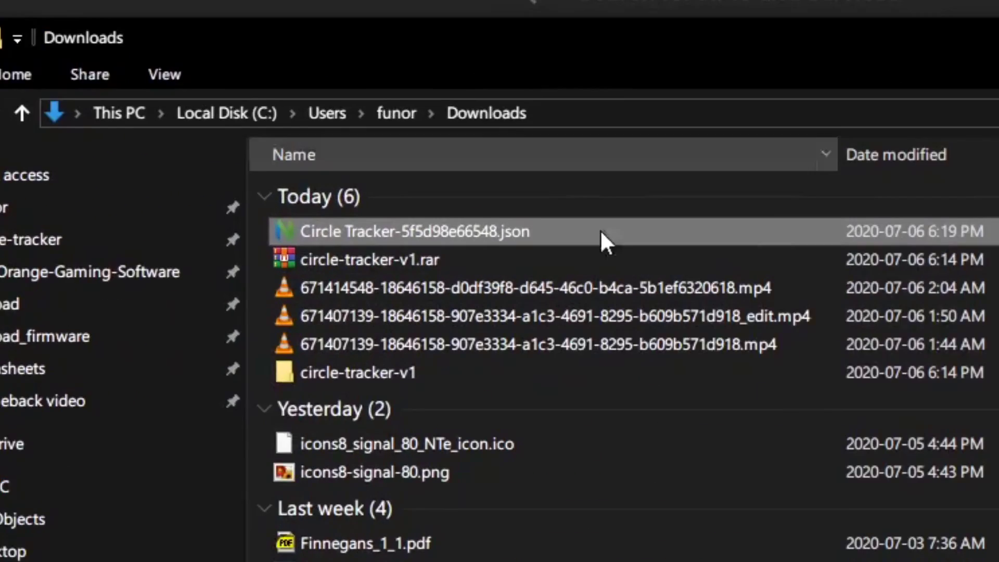
pyautogui.click(385, 171)
pyautogui.write('cre')
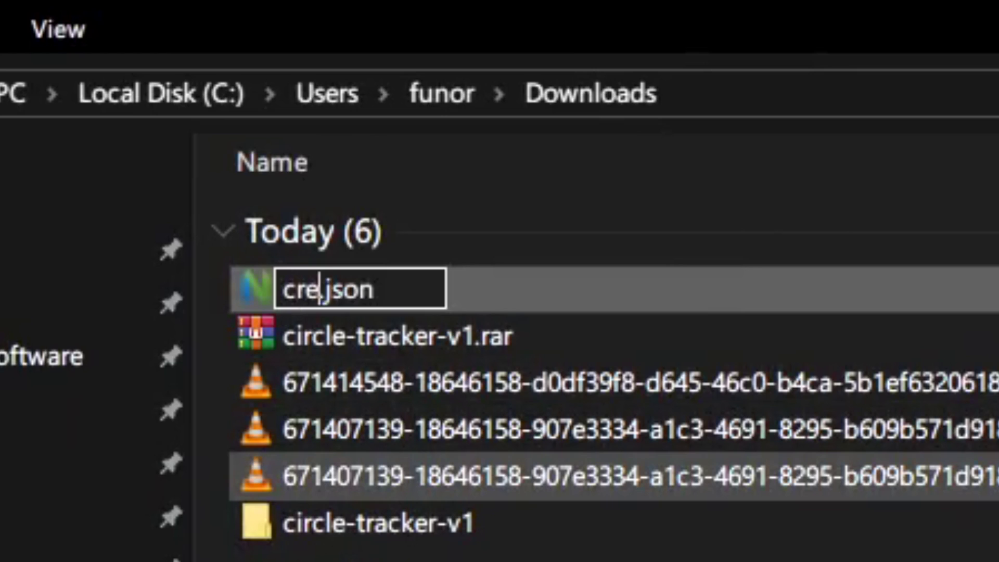
pyautogui.write('dentials')
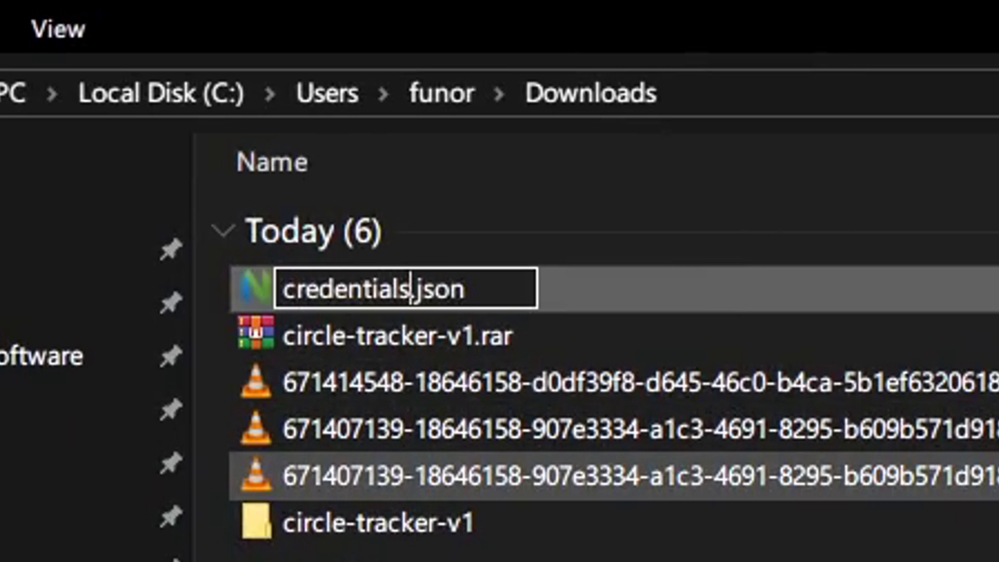
pyautogui.press('Return')
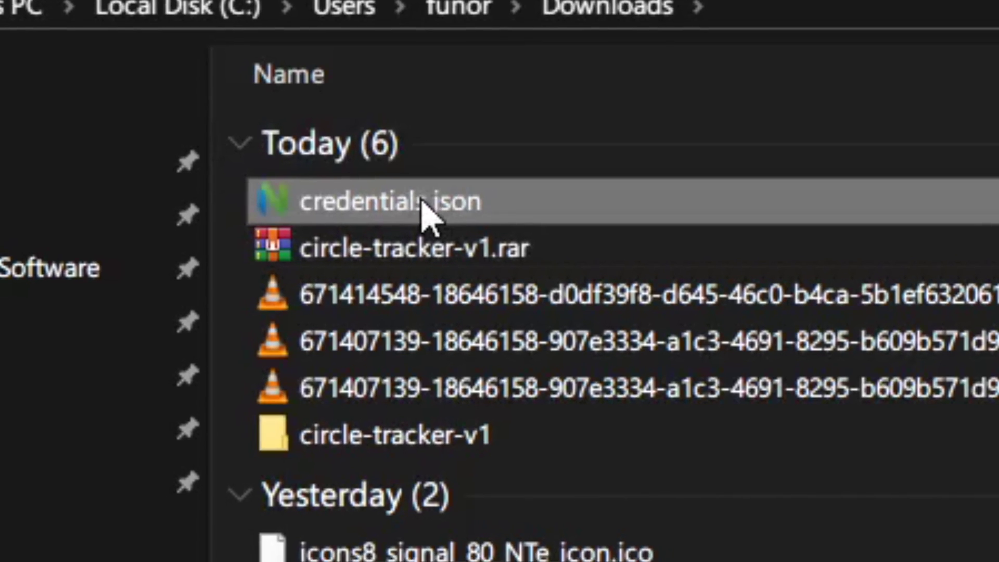
# - Move credentials.json into the circle-tracker-v1\circle-tracker program folder
pyautogui.moveTo(411, 294); pyautogui.dragTo(409, 450)
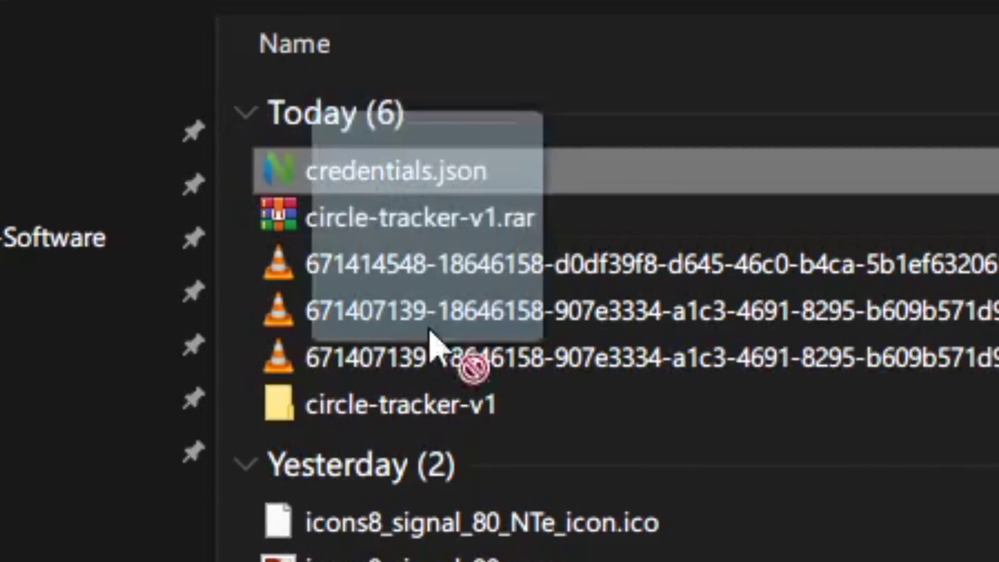
pyautogui.moveTo(430, 330); pyautogui.dragTo(411, 405)
pyautogui.doubleClick(411, 405)
pyautogui.click(349, 174)
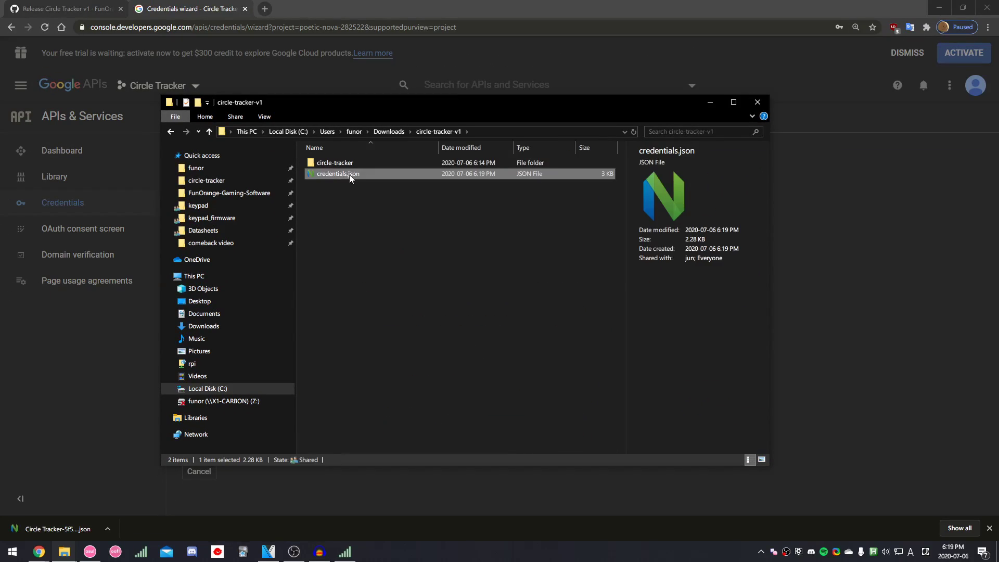
pyautogui.moveTo(349, 174); pyautogui.dragTo(330, 162)
pyautogui.doubleClick(330, 163)
pyautogui.scroll(-10, 389, 328)
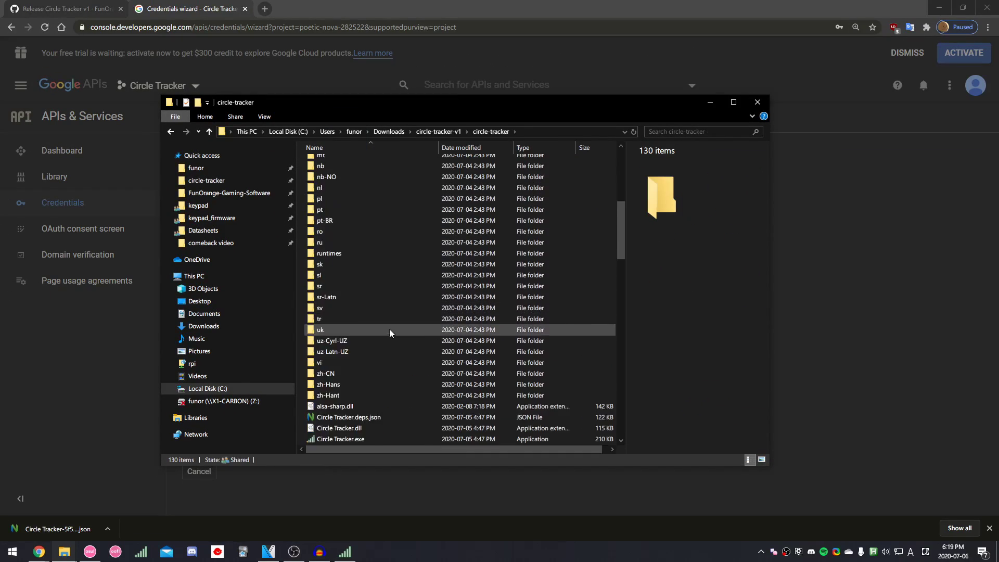
pyautogui.scroll(-5, 389, 329)
# - Launch Circle Tracker, connect to the Google Sheets API, and dismiss the credentials message
pyautogui.doubleClick(341, 263)
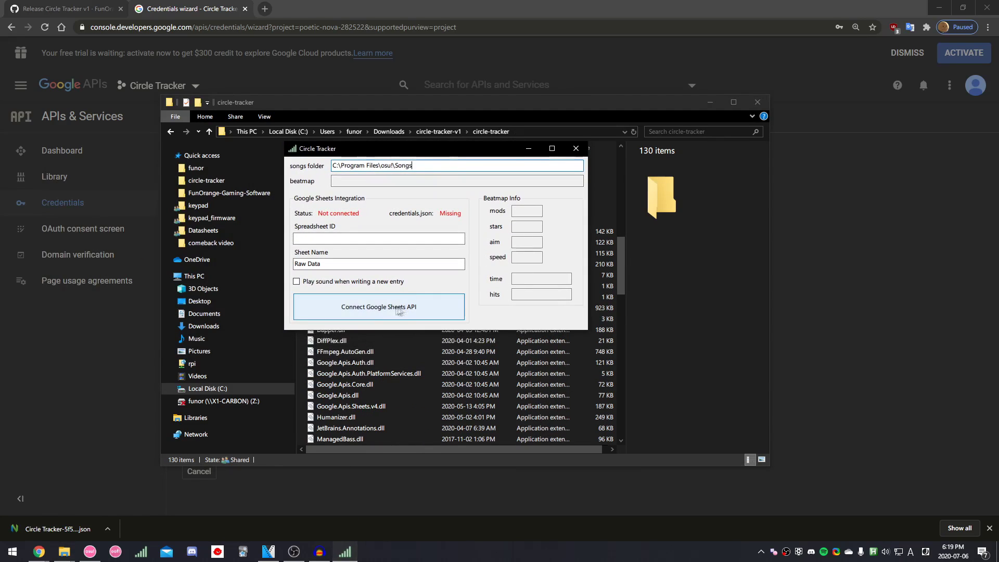
pyautogui.click(398, 310)
pyautogui.click(527, 310)
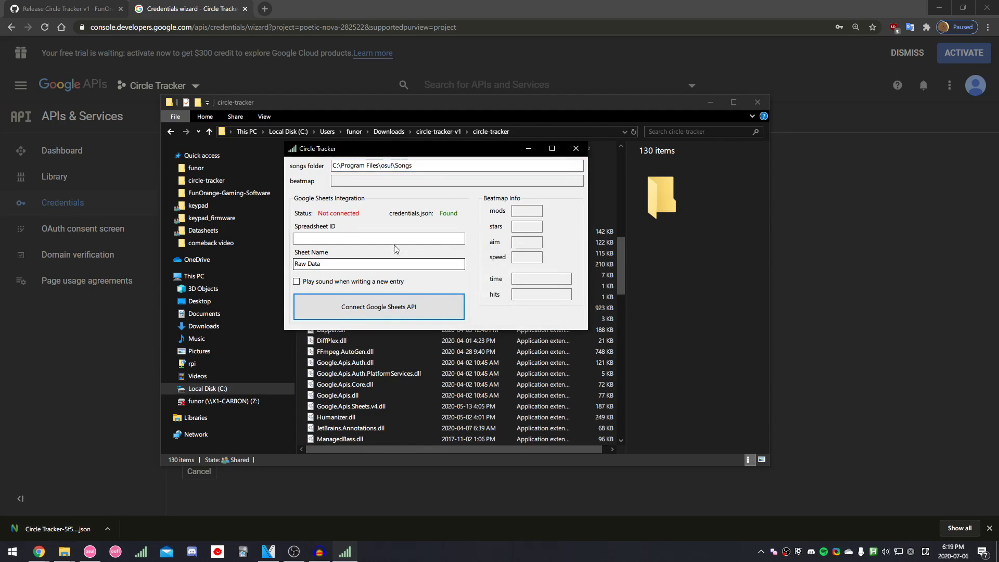
pyautogui.click(395, 237)
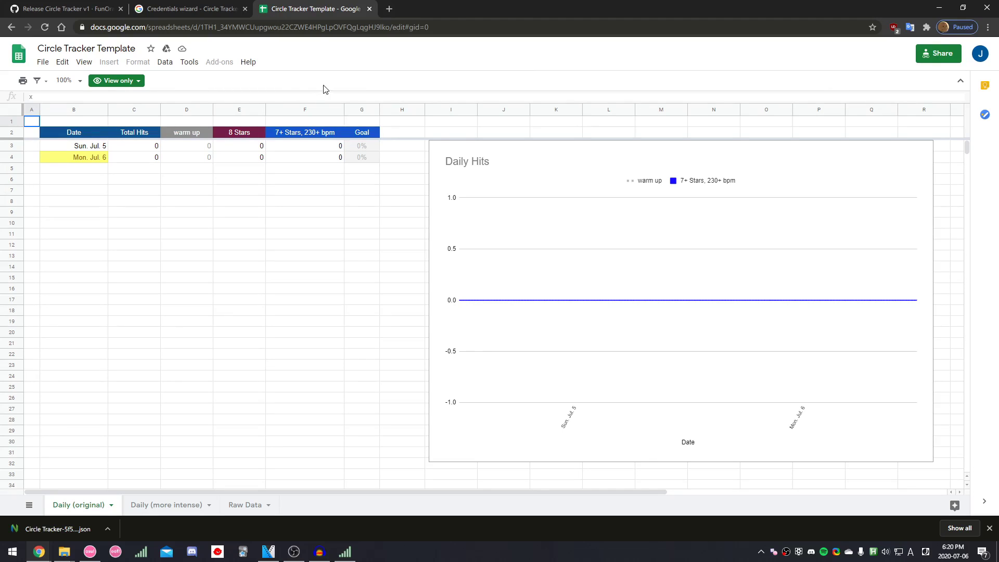
# - Make a copy of the template spreadsheet named 'Circle Practice Sheet'
pyautogui.click(45, 63)
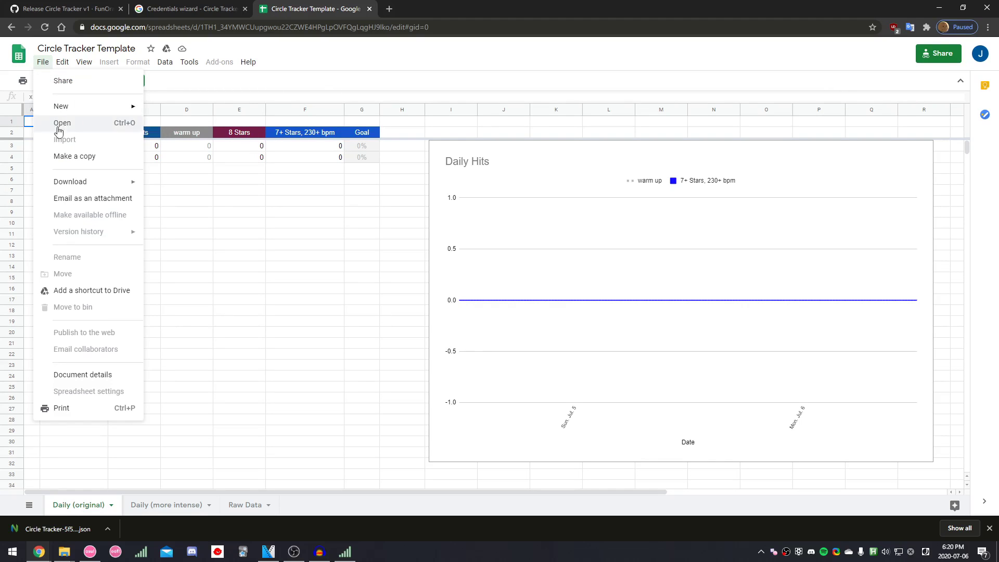
pyautogui.click(63, 156)
pyautogui.write('Circle Practice Sheet')
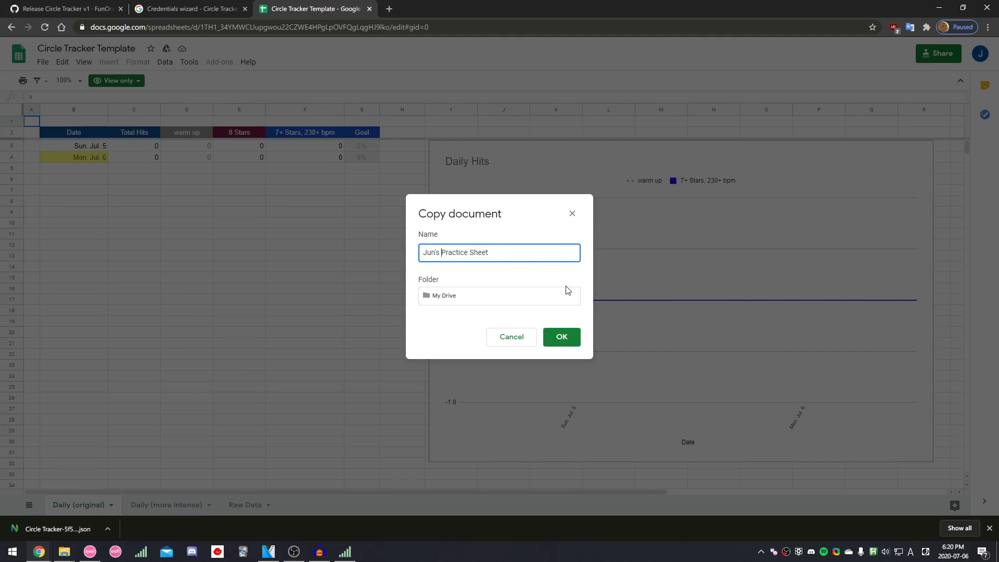
pyautogui.press('Return')
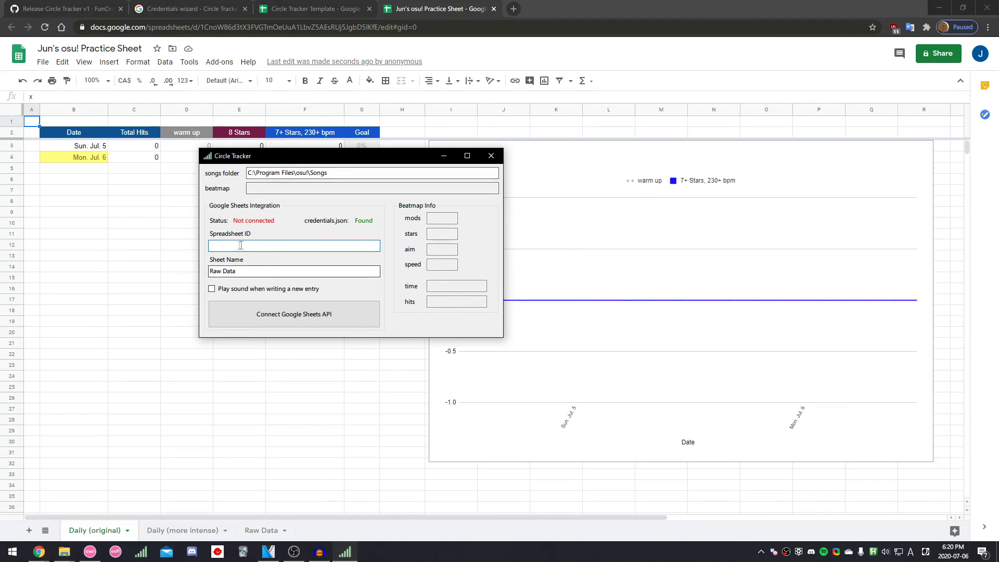
# - Paste the copy's spreadsheet ID into Circle Tracker, enable Play sound, and connect
pyautogui.doubleClick(337, 28)
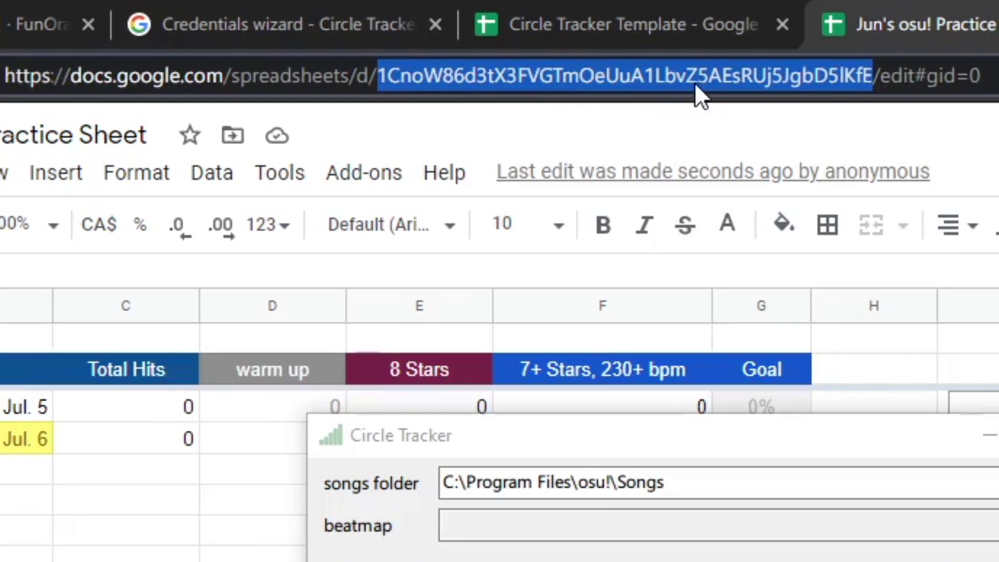
pyautogui.hotkey('ctrl', 'c')
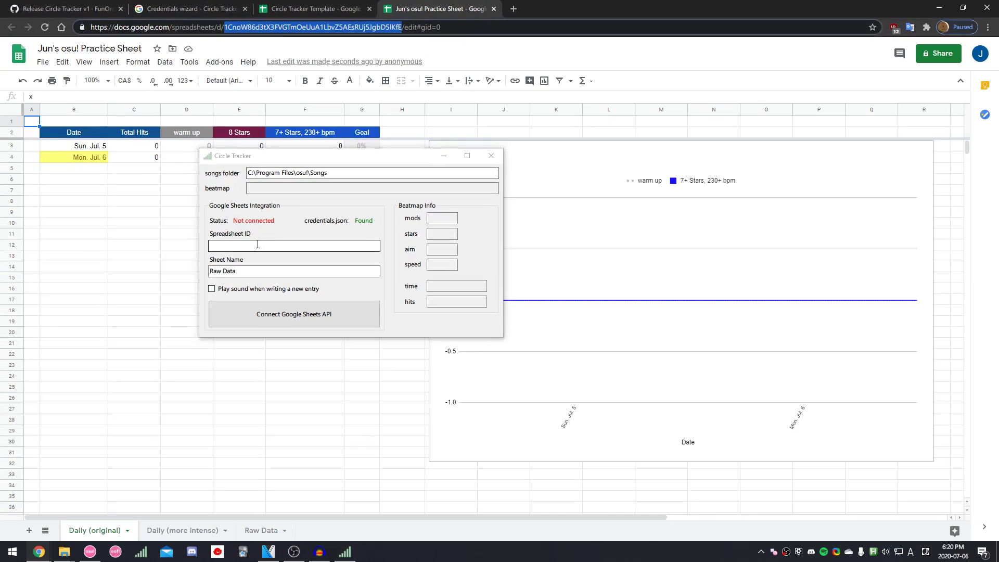
pyautogui.click(257, 244)
pyautogui.hotkey('ctrl', 'v')
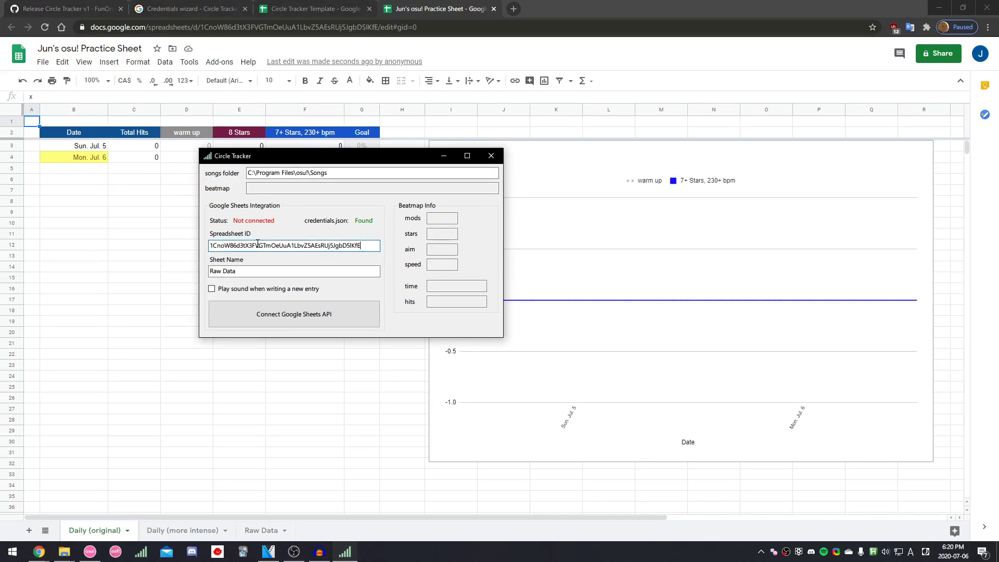
pyautogui.click(263, 289)
pyautogui.click(311, 319)
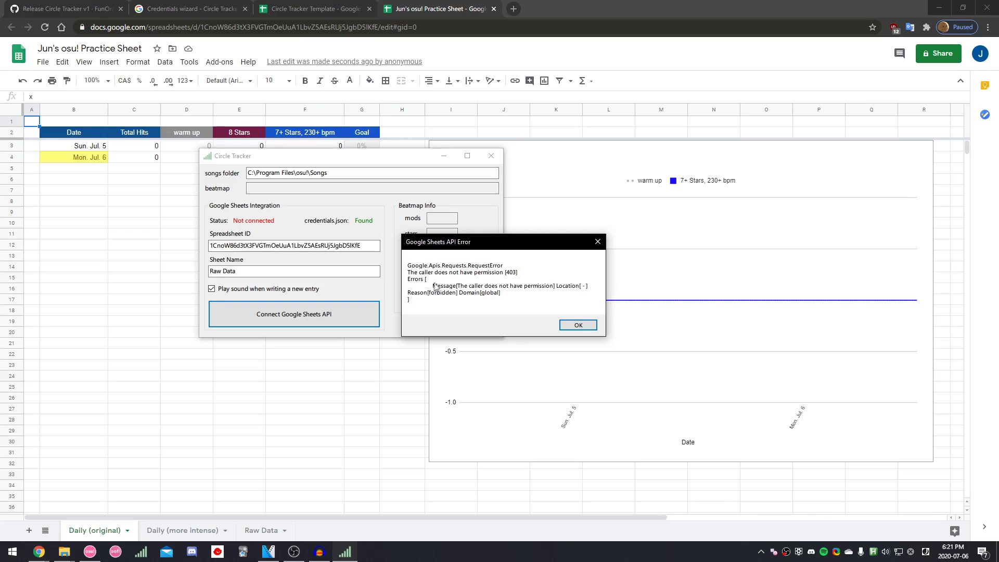
# - Dismiss the 403 error and key notice, then copy the circle tracker service account's e-mail
pyautogui.click(578, 325)
pyautogui.moveTo(322, 156); pyautogui.dragTo(268, 184)
pyautogui.click(193, 9)
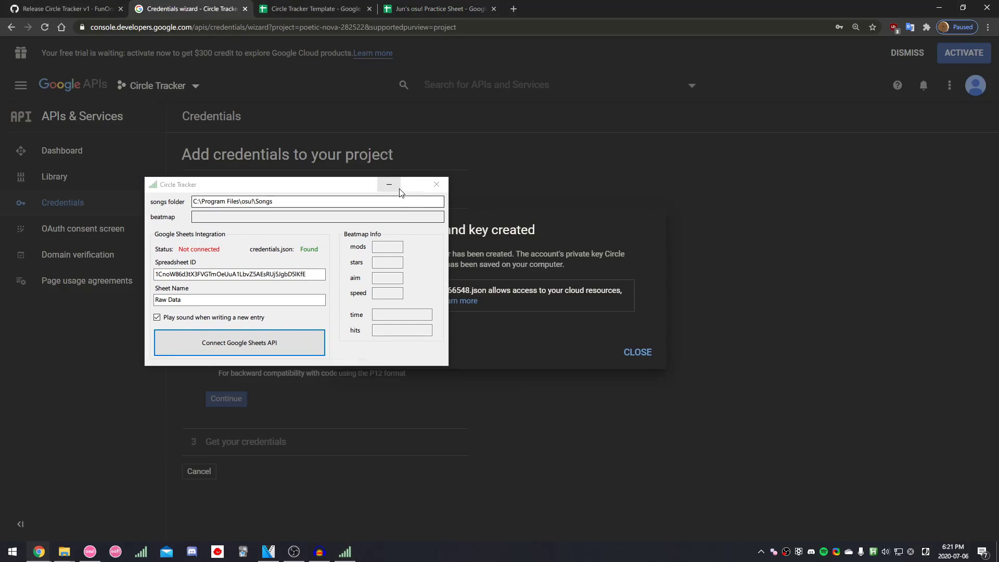
pyautogui.click(389, 184)
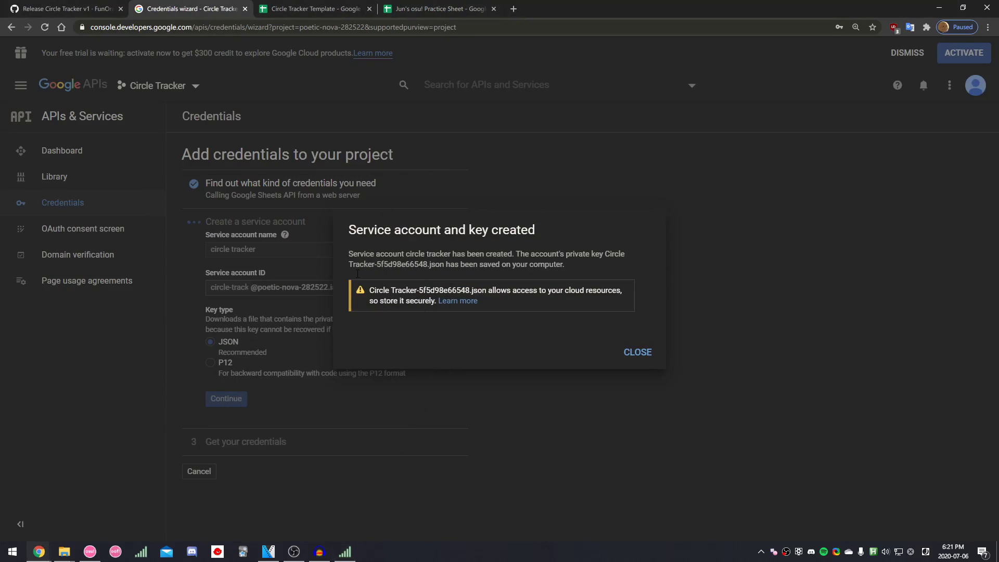
pyautogui.click(644, 353)
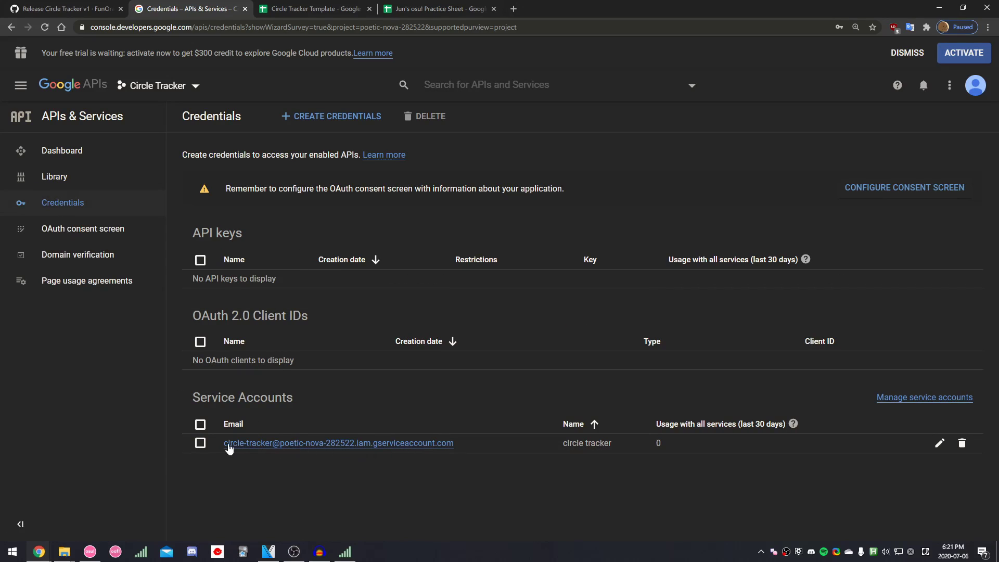
pyautogui.moveTo(225, 449); pyautogui.dragTo(456, 448)
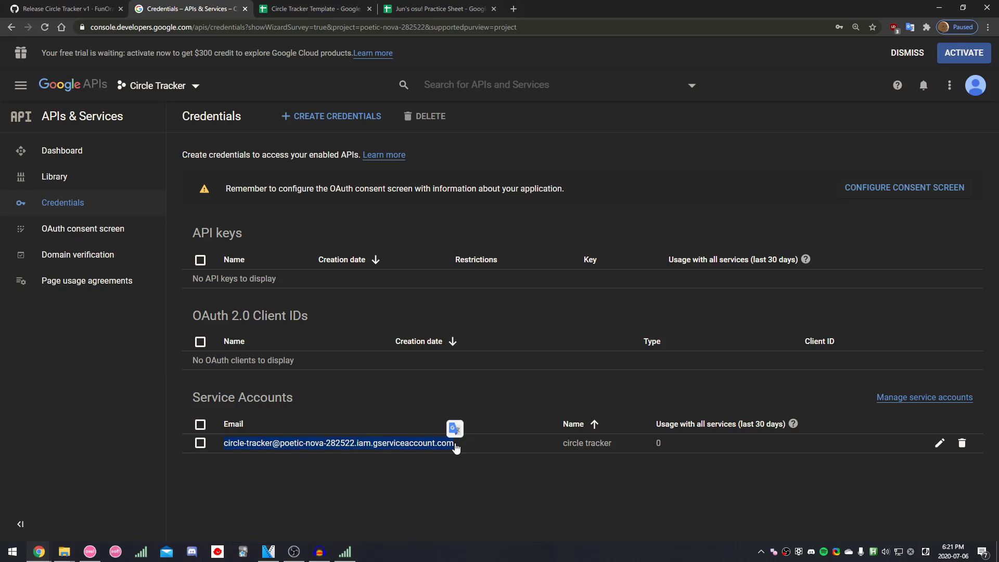
# - Share the practice sheet with the service account e-mail as an Editor
pyautogui.click(431, 9)
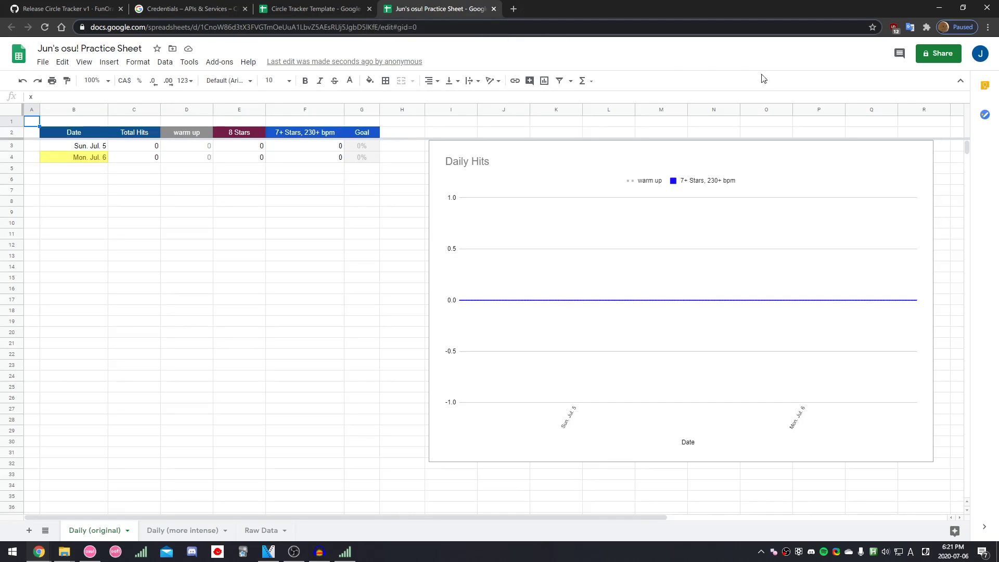
pyautogui.click(938, 53)
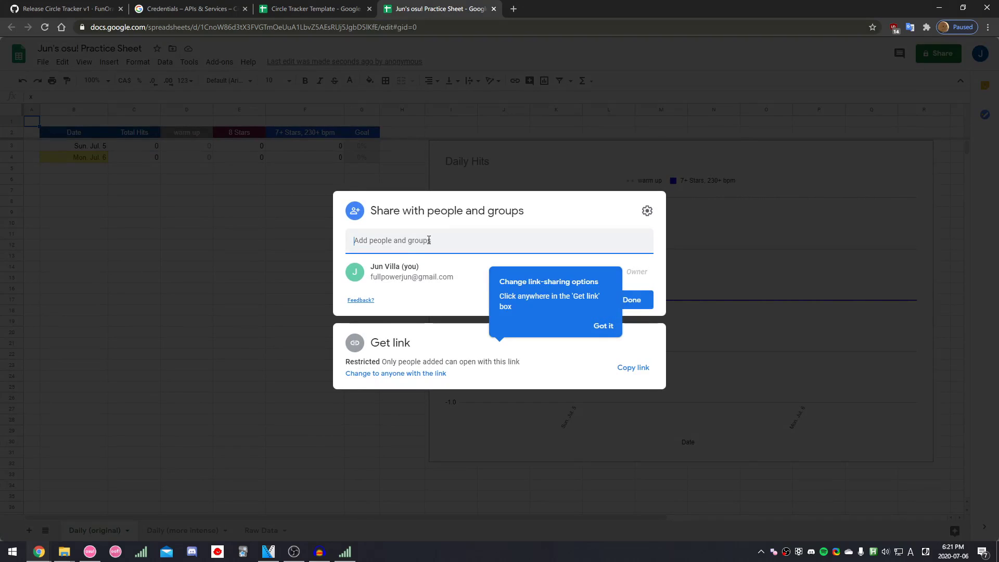
pyautogui.hotkey('ctrl', 'v')
pyautogui.press('Return')
pyautogui.click(630, 226)
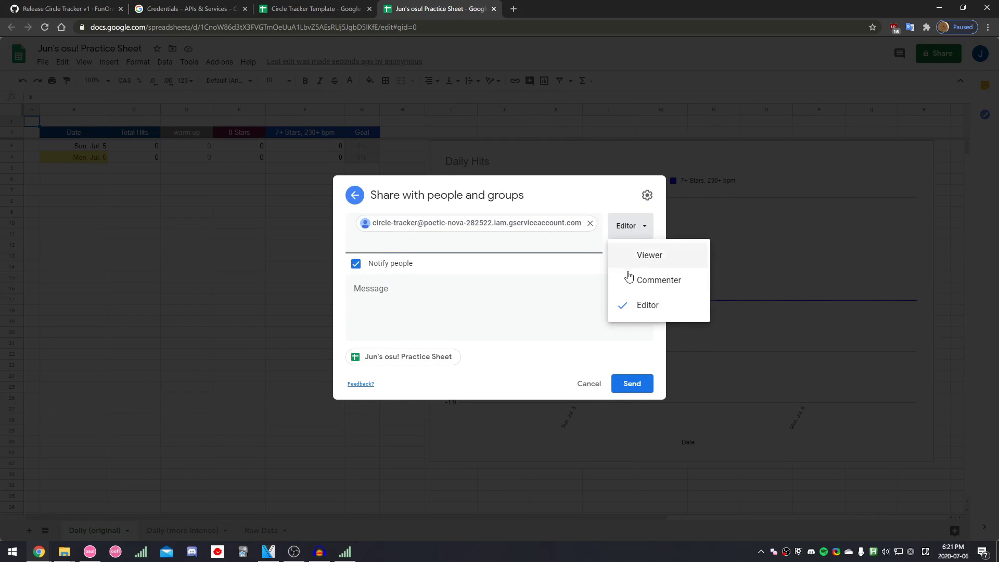
pyautogui.click(638, 305)
pyautogui.click(632, 385)
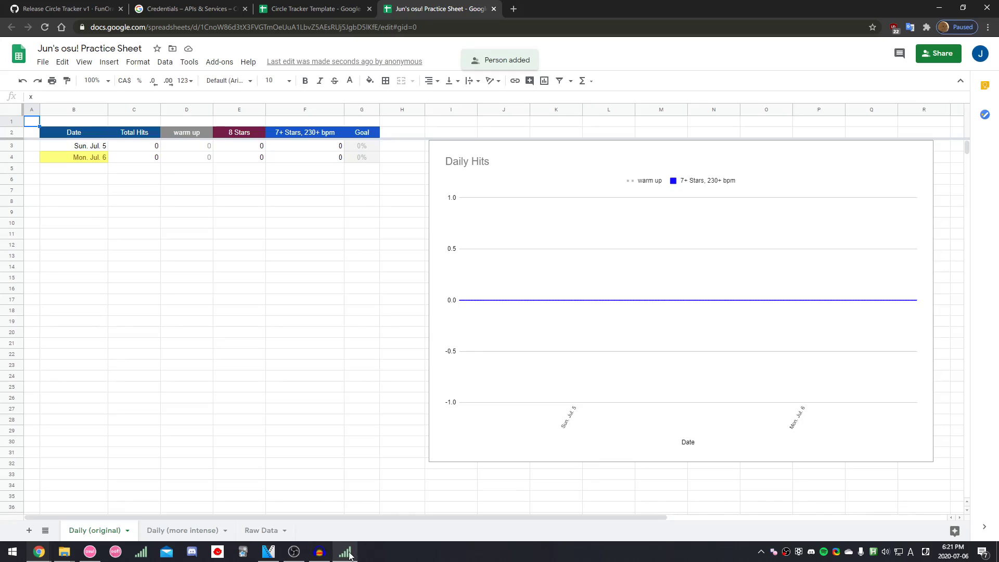
# - Connect Circle Tracker to Google Sheets, then play and quit a map in osu!
pyautogui.click(347, 553)
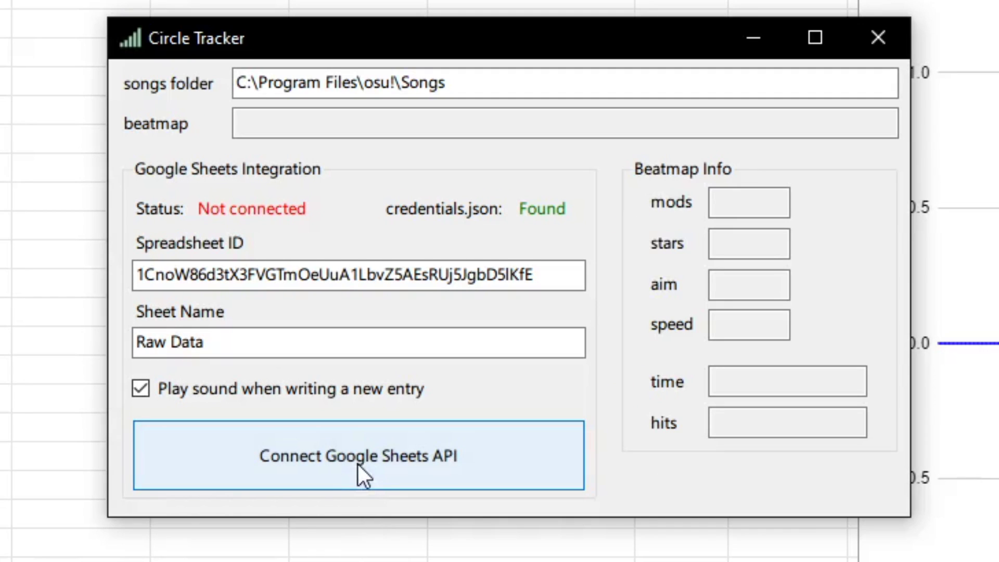
pyautogui.click(358, 464)
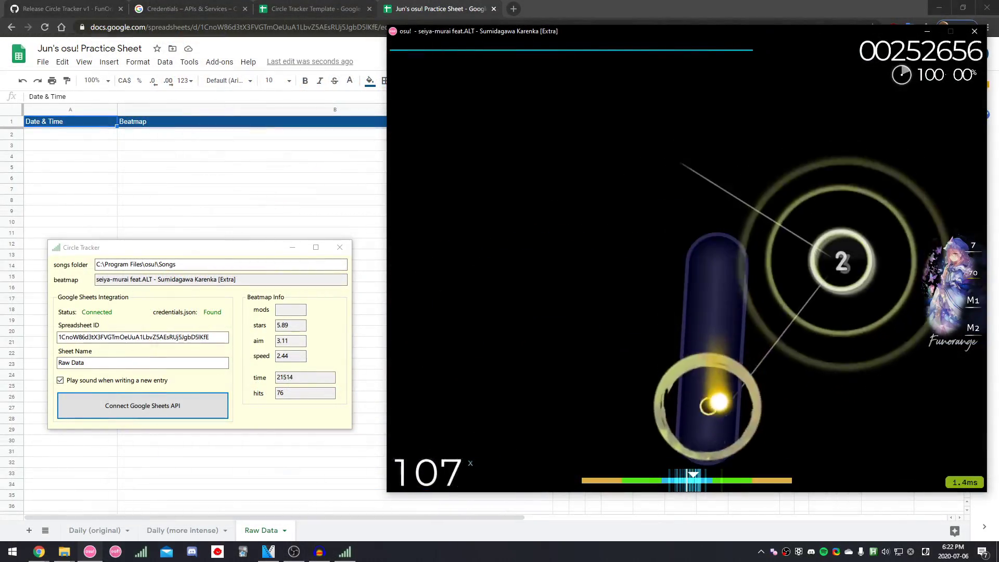
pyautogui.press('Escape')
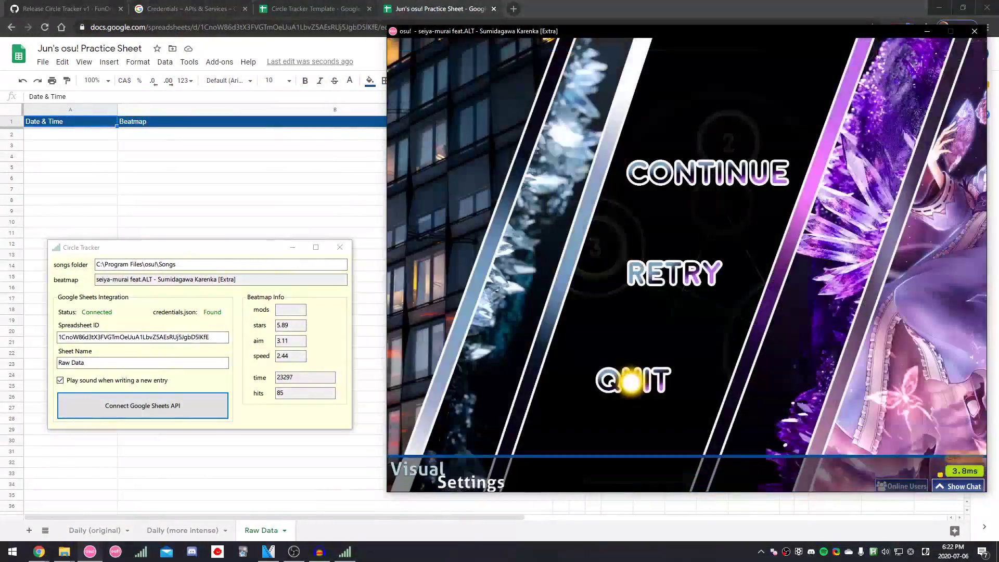
pyautogui.click(633, 380)
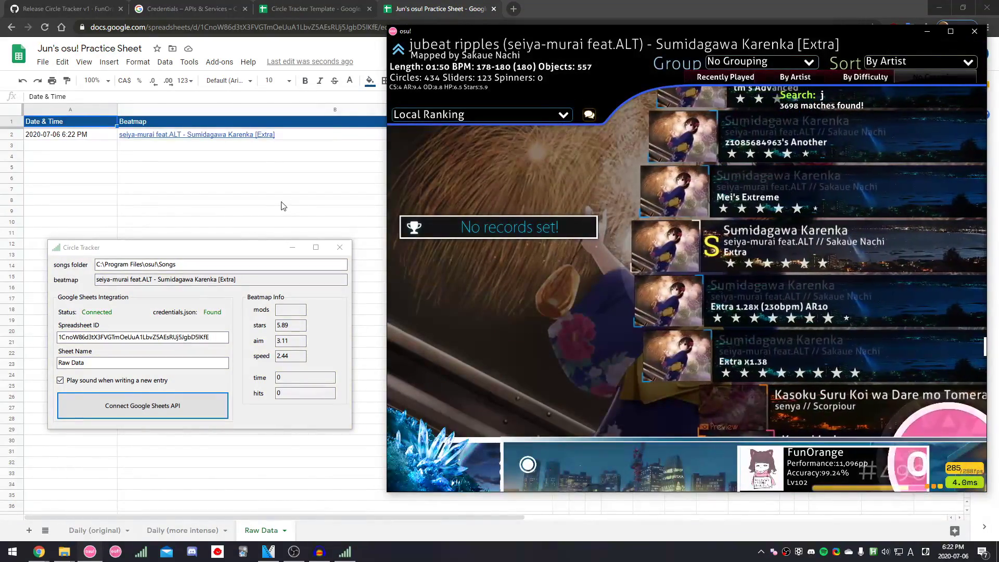
pyautogui.hotkey('alt', 'Tab')
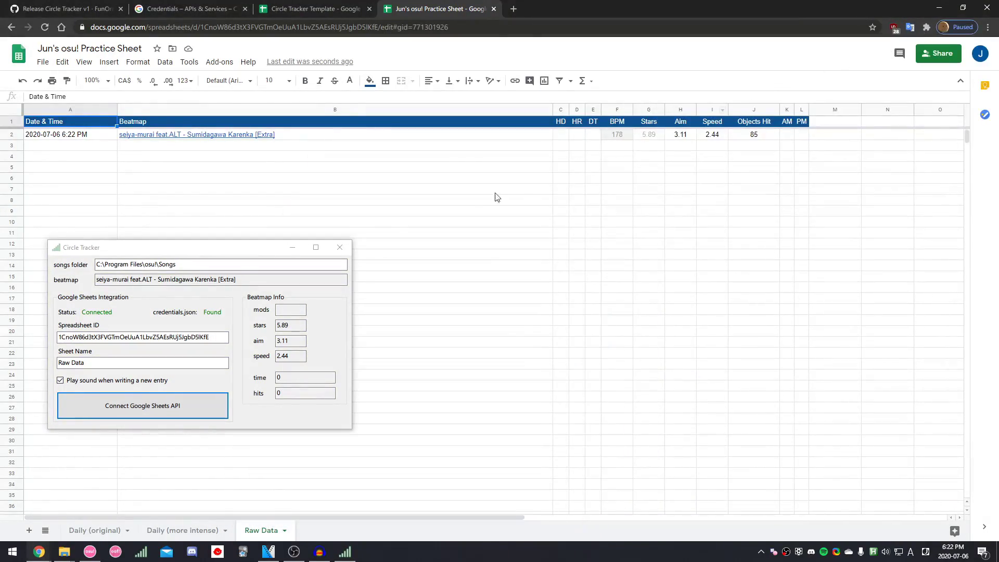
# - Move Circle Tracker aside, zoom in, and inspect the formulas in C4 (5355) and B4
pyautogui.click(210, 250)
pyautogui.moveTo(211, 251); pyautogui.dragTo(260, 214)
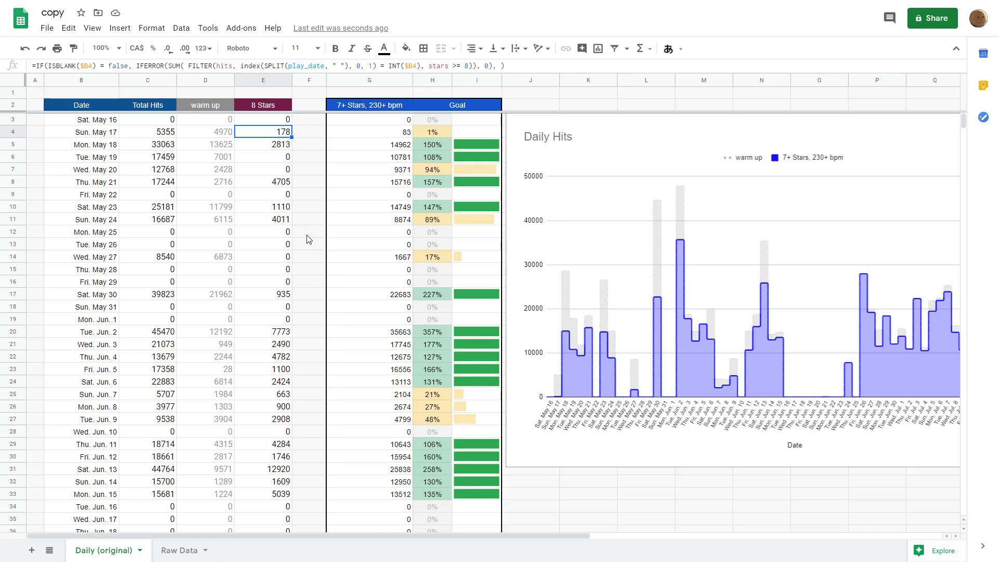
pyautogui.hotkey('ctrl', '+')
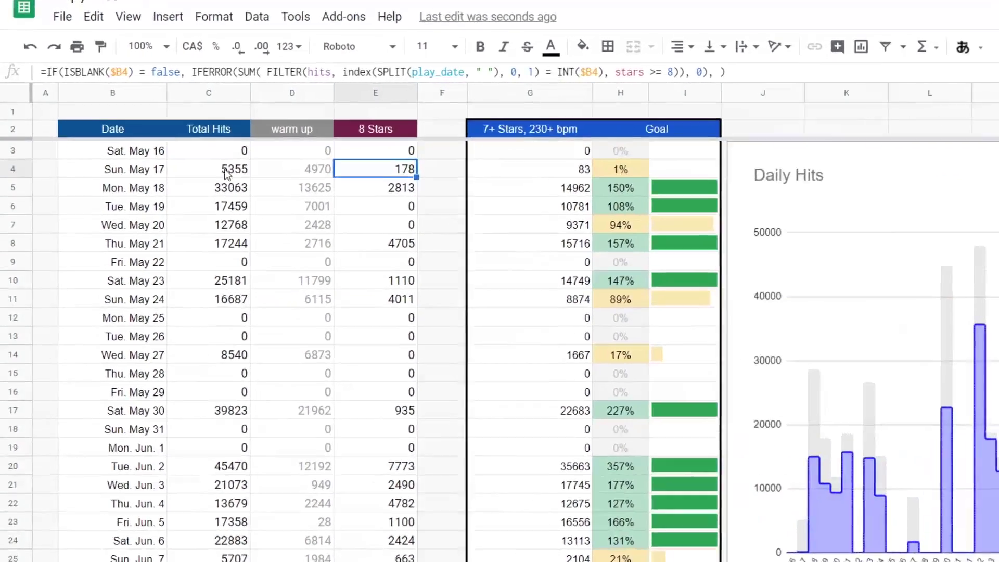
pyautogui.click(180, 152)
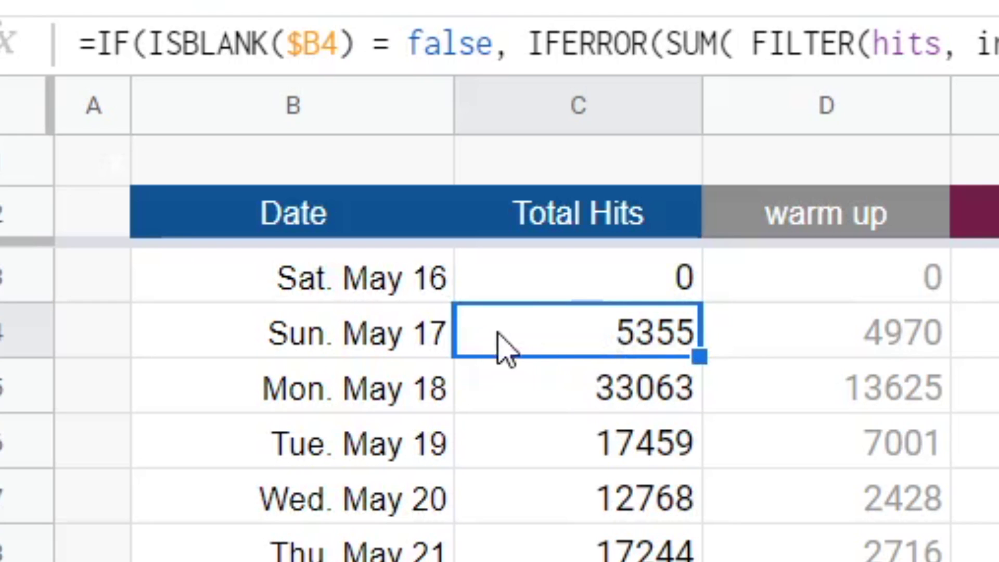
pyautogui.click(416, 348)
pyautogui.click(599, 344)
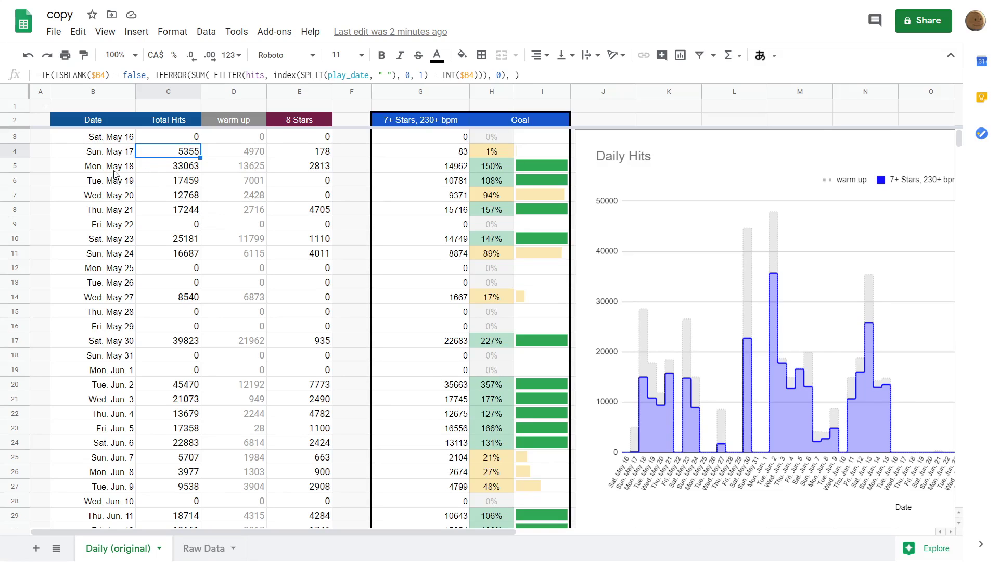
# - Enter today's date, Sun. Jul. 19, in B3 and check the date formulas below it
pyautogui.click(113, 142)
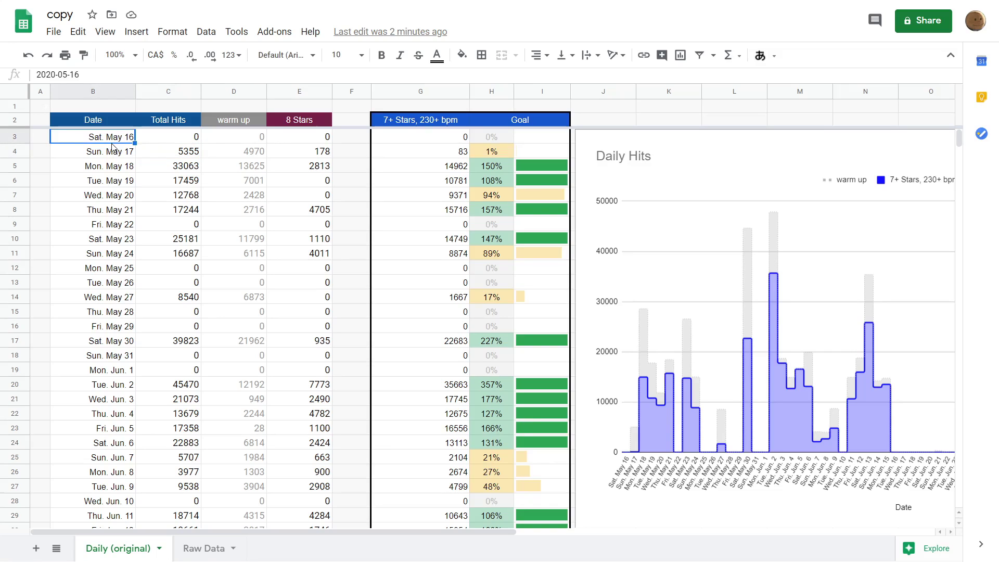
pyautogui.hotkey('ctrl', ';')
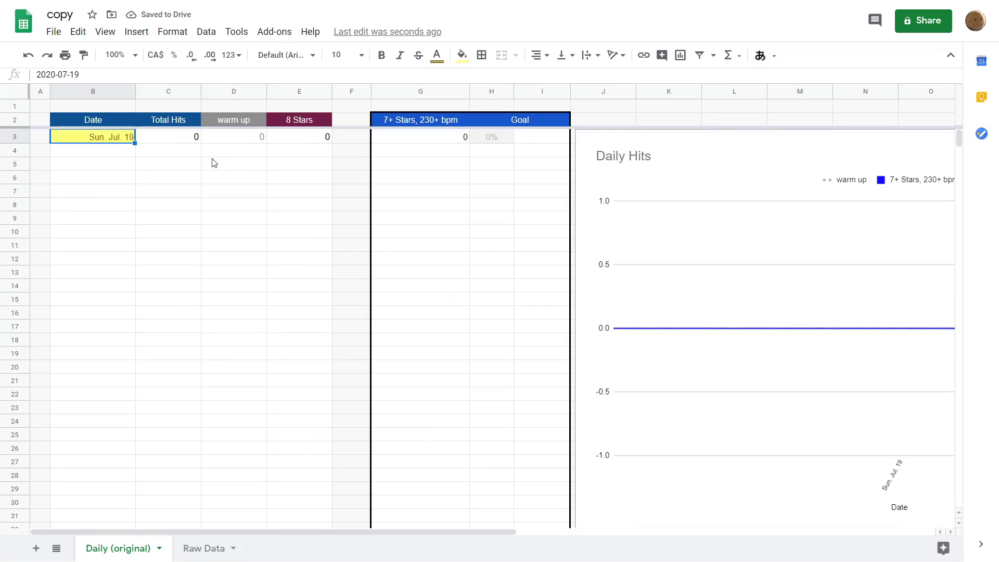
pyautogui.click(130, 154)
pyautogui.keyDown('shift'); pyautogui.click(116, 519); pyautogui.keyUp('shift')
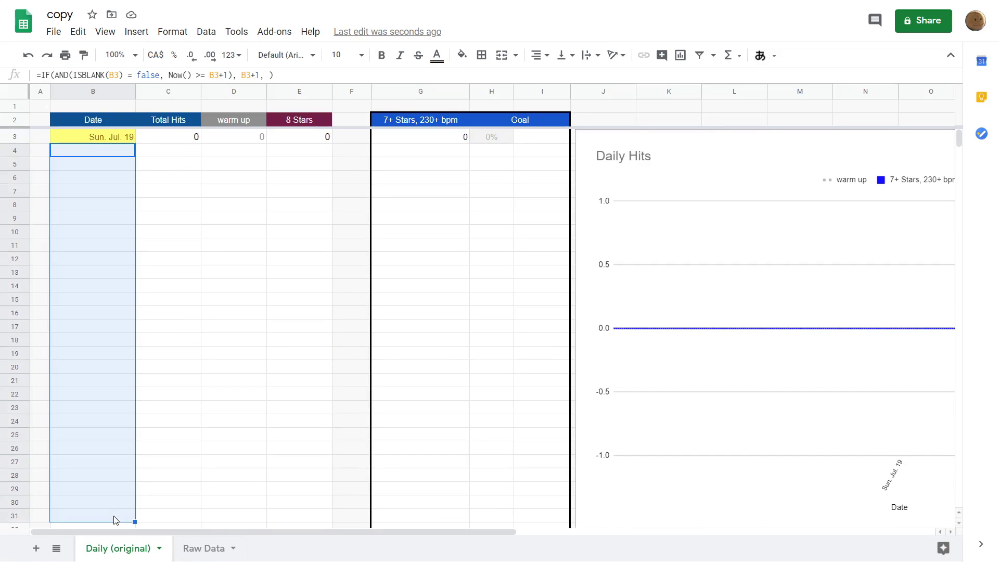
pyautogui.click(111, 155)
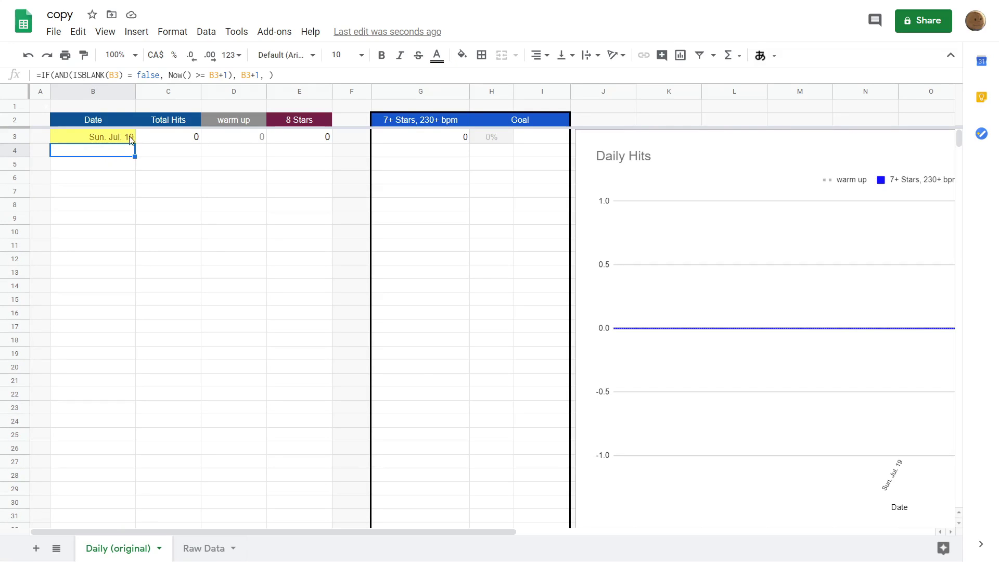
pyautogui.click(99, 140)
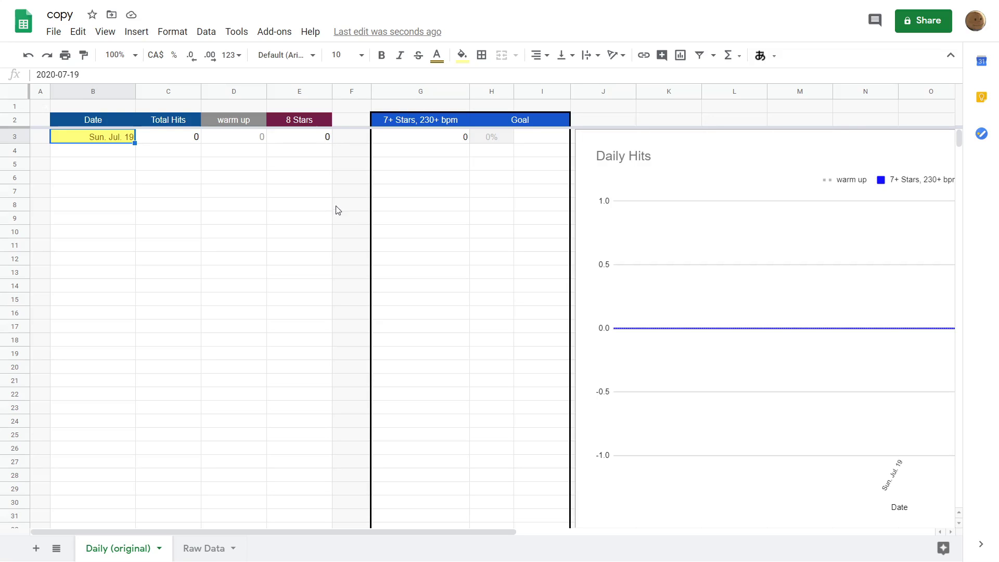
# - Insert a column right of 8 Stars (column E) headed 'Low AR Hidden'
pyautogui.click(271, 88)
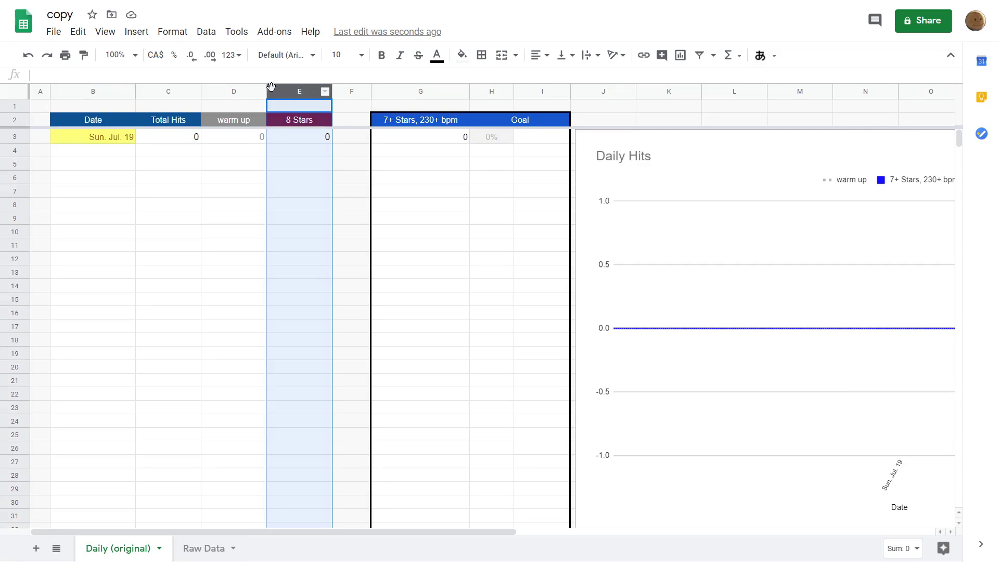
pyautogui.click(241, 92)
pyautogui.click(307, 91)
pyautogui.rightClick(307, 92)
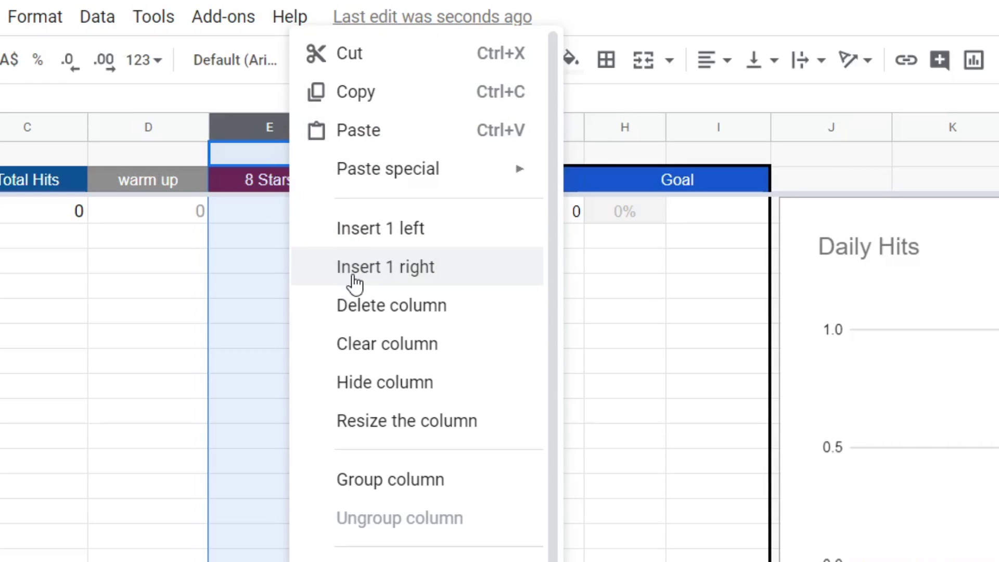
pyautogui.click(354, 278)
pyautogui.press('Down')
pyautogui.write('L')
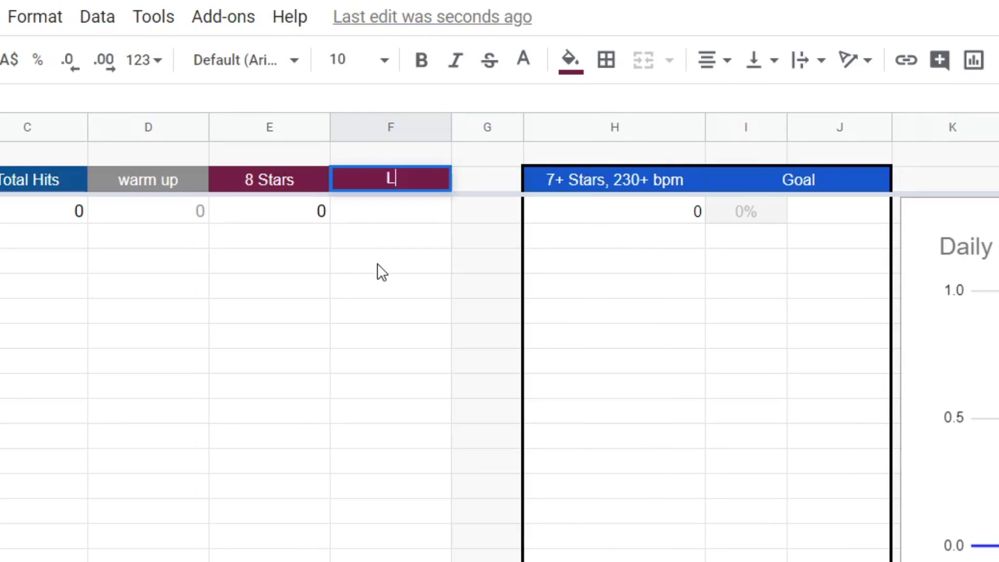
pyautogui.write('ow AR Hidden')
pyautogui.click(364, 337)
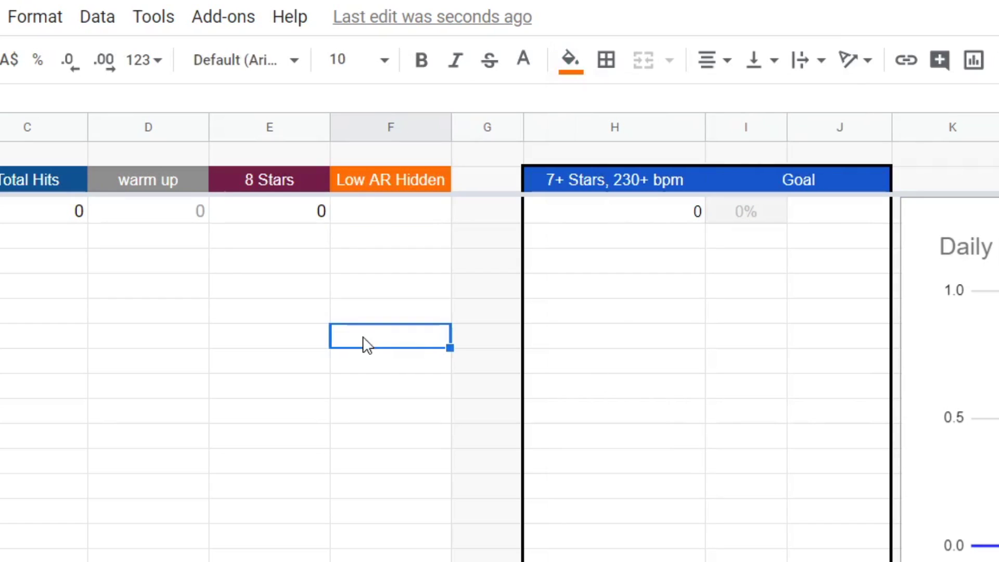
pyautogui.click(429, 183)
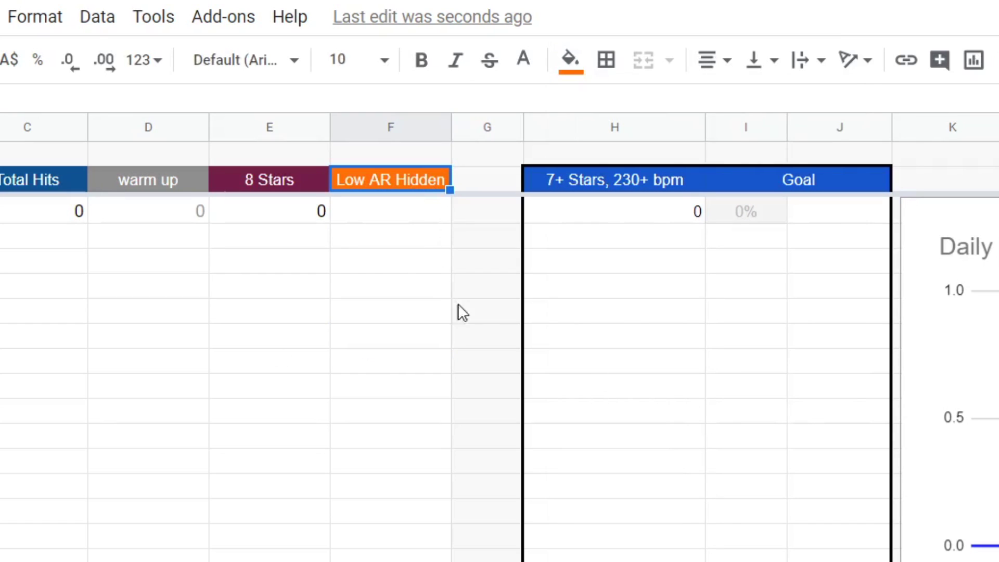
# - Copy the 8 Stars formula from E3 into F3
pyautogui.click(501, 289)
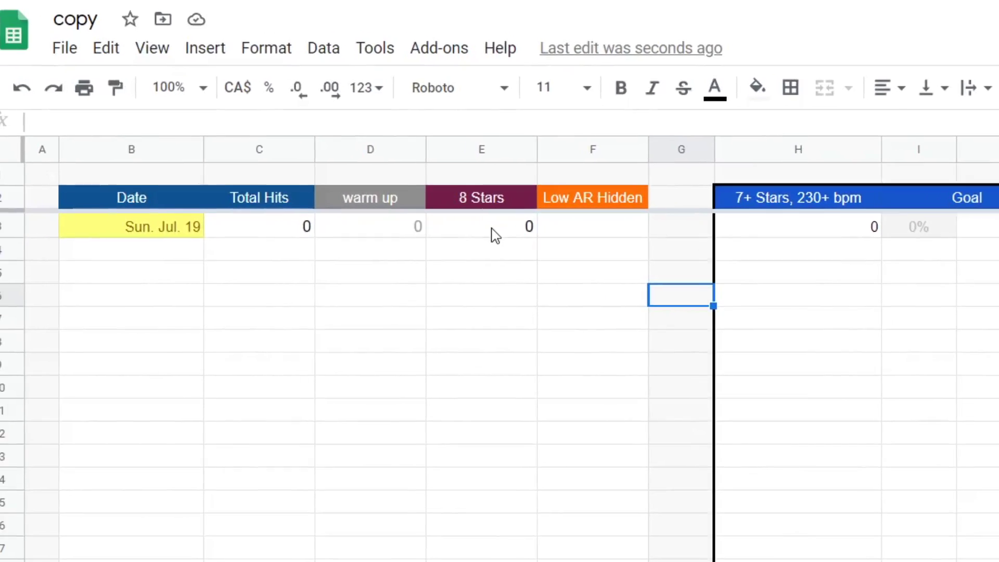
pyautogui.click(437, 232)
pyautogui.hotkey('ctrl', 'c')
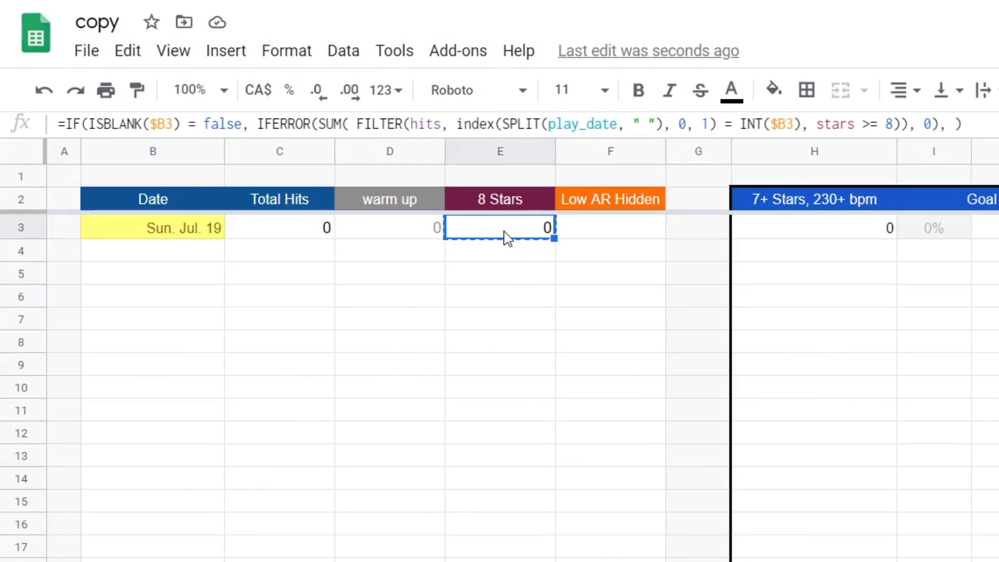
pyautogui.click(627, 237)
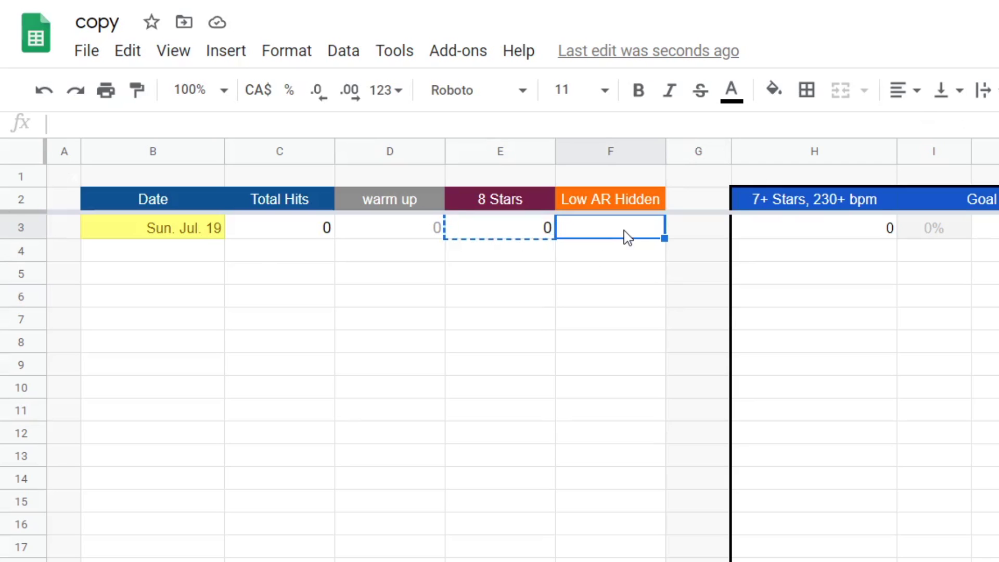
pyautogui.hotkey('ctrl', 'v')
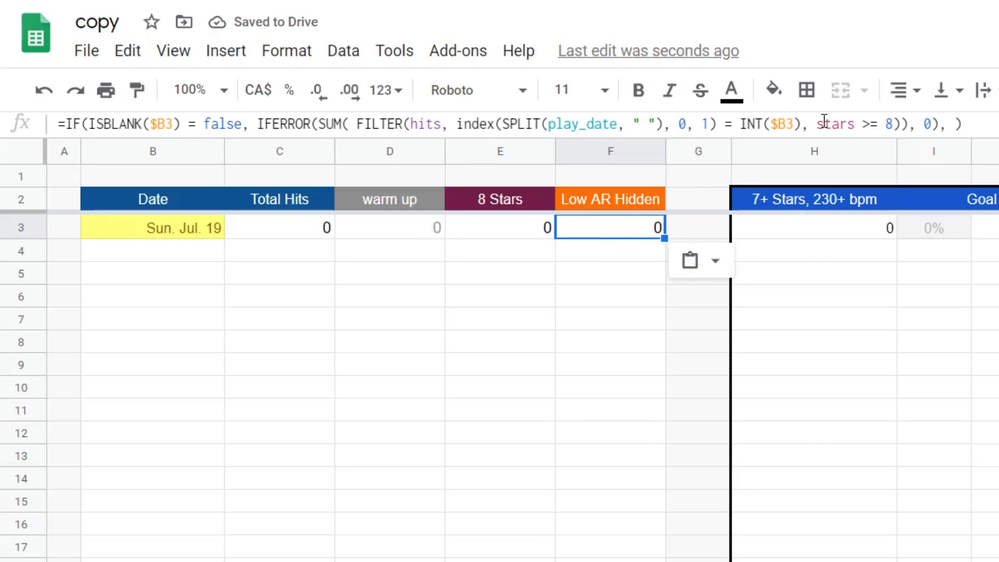
# - Replace F3's stars >= 8 condition with Hidden = 1, ApproachRate < 9
pyautogui.moveTo(817, 124); pyautogui.dragTo(872, 124)
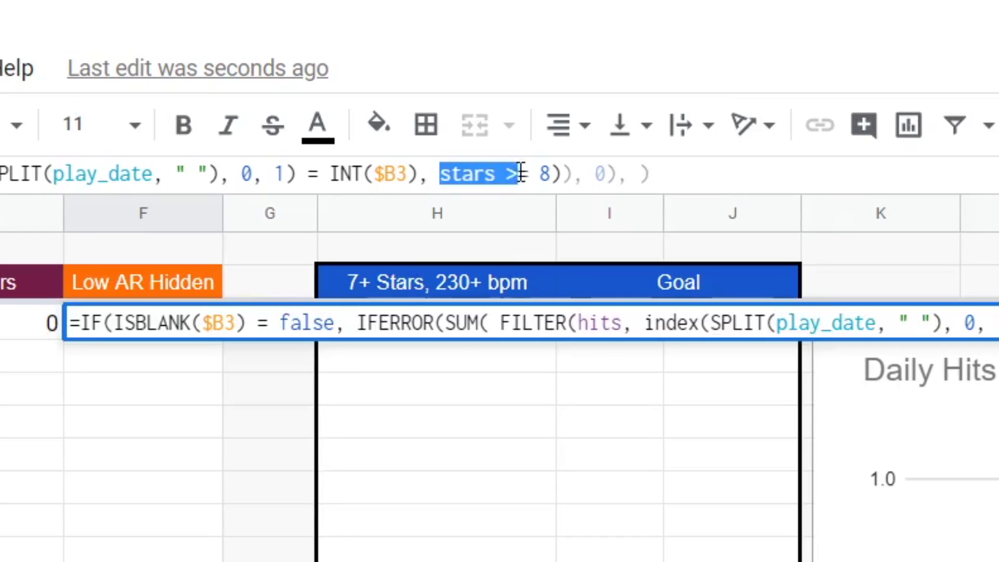
pyautogui.moveTo(520, 173); pyautogui.dragTo(550, 173)
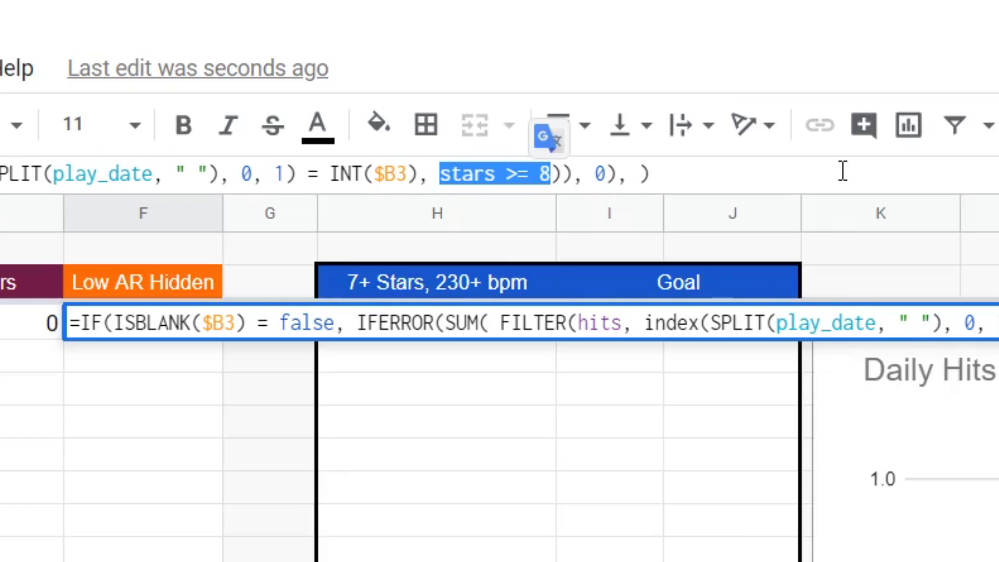
pyautogui.write('Hidden = 1, ')
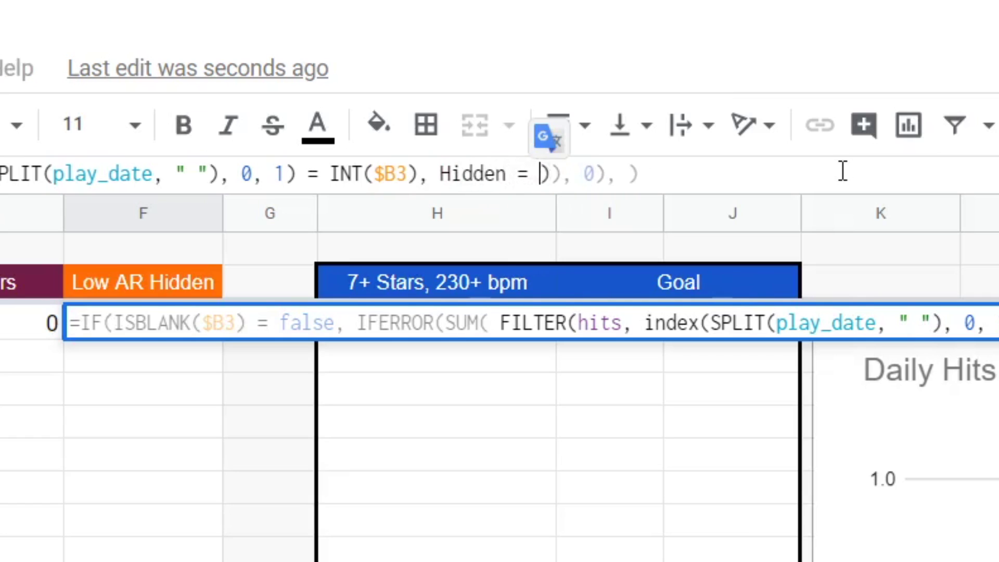
pyautogui.write('Approach')
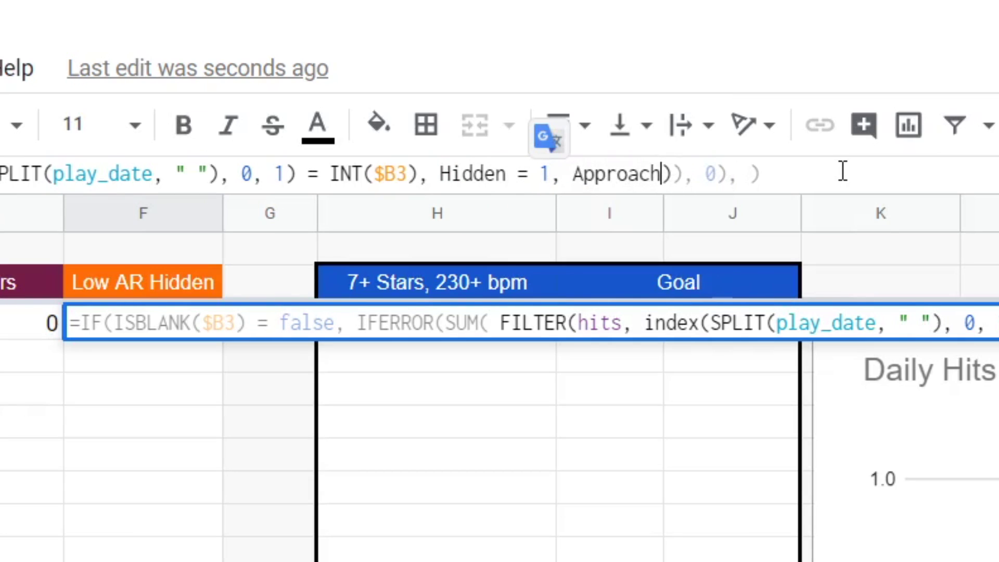
pyautogui.write('Rate < 9')
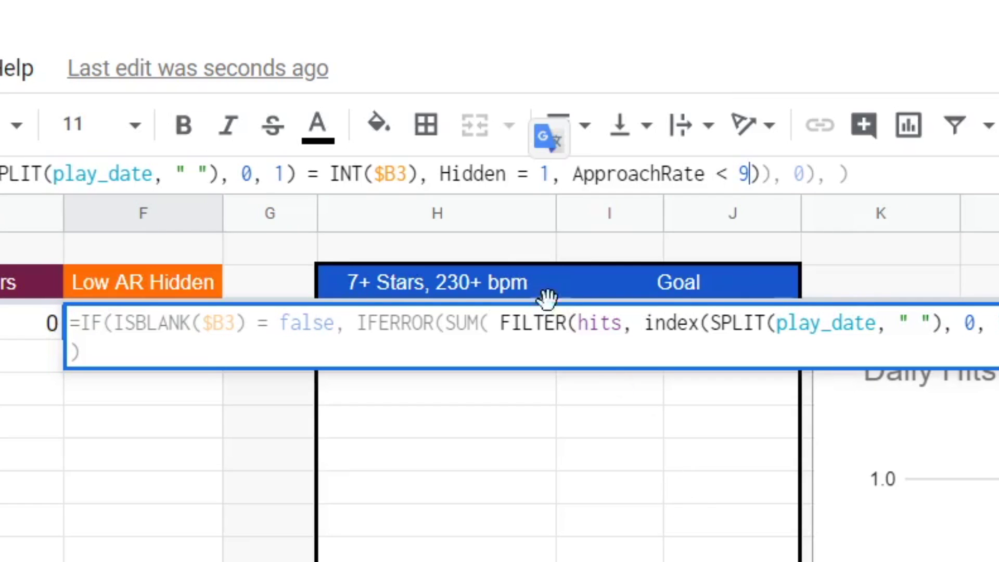
pyautogui.doubleClick(473, 172)
pyautogui.doubleClick(617, 173)
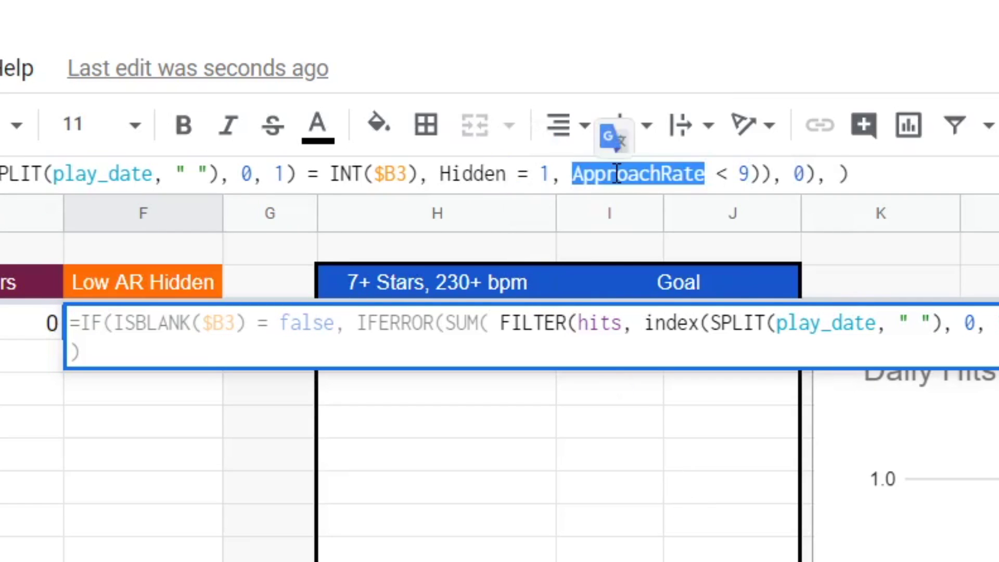
pyautogui.doubleClick(486, 173)
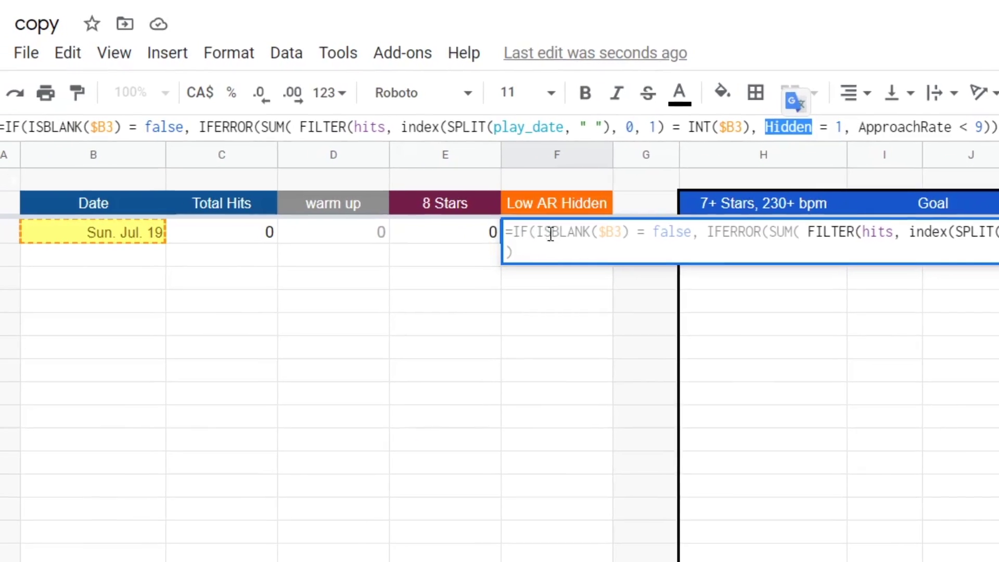
# - Show the named ranges and rewrite F3's conditions as HD = 1 and AR < 9
pyautogui.click(288, 54)
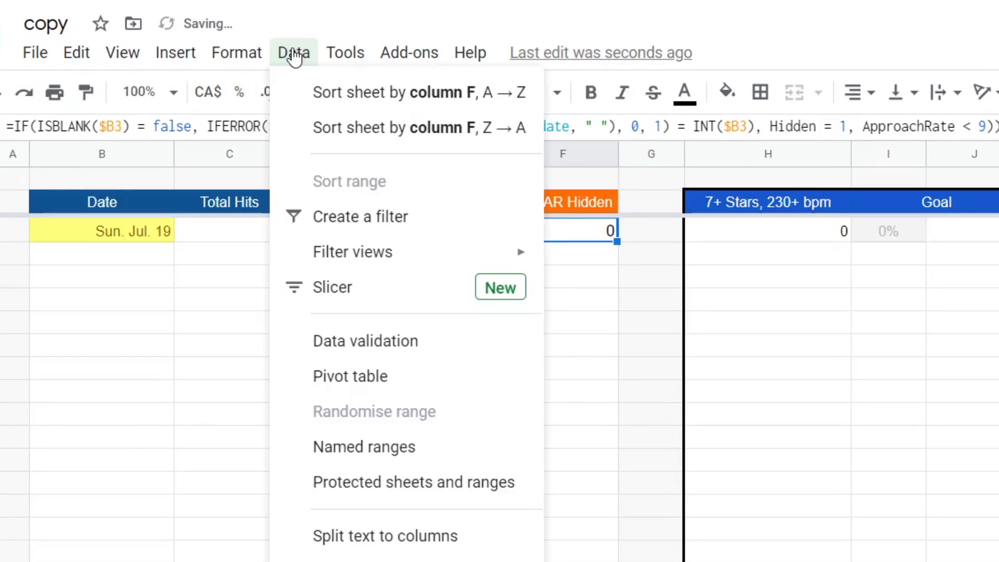
pyautogui.click(486, 445)
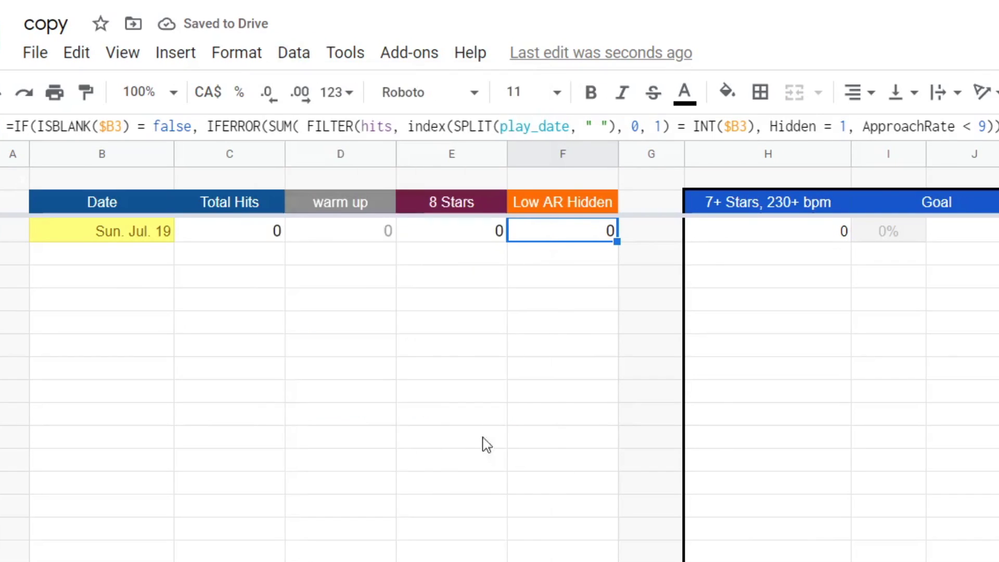
pyautogui.doubleClick(500, 75)
pyautogui.write('HD')
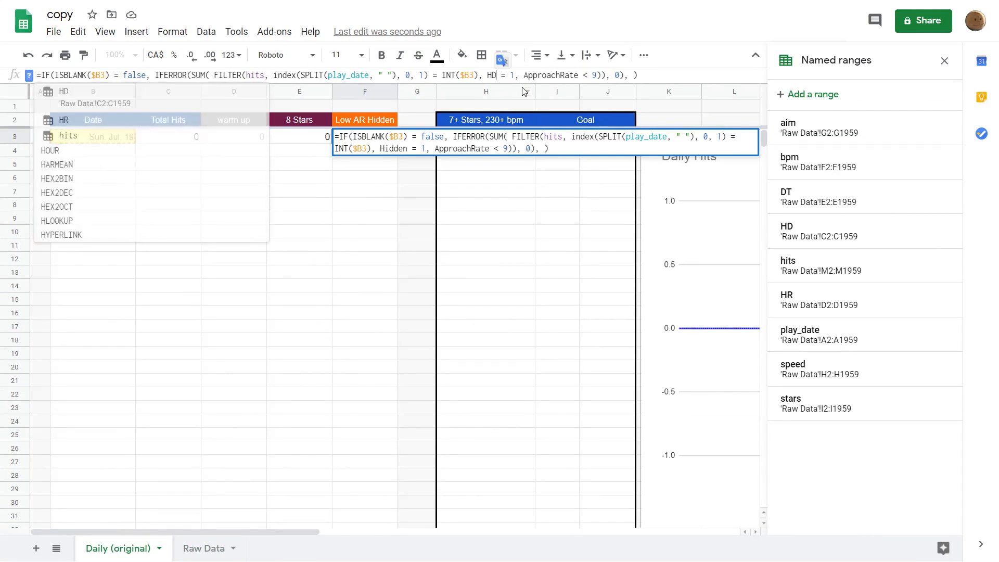
pyautogui.doubleClick(567, 75)
pyautogui.write('A')
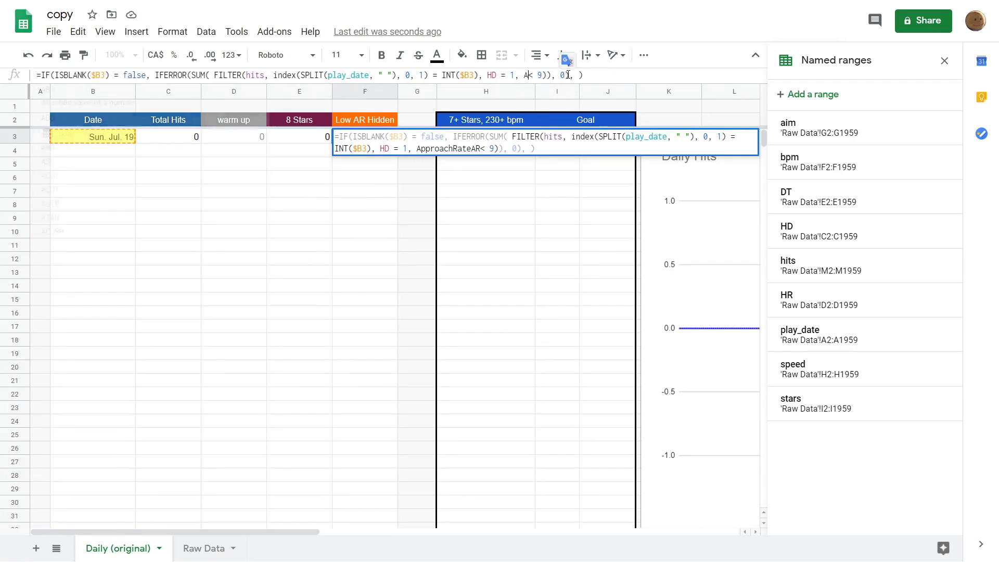
pyautogui.write('R')
pyautogui.press('Return')
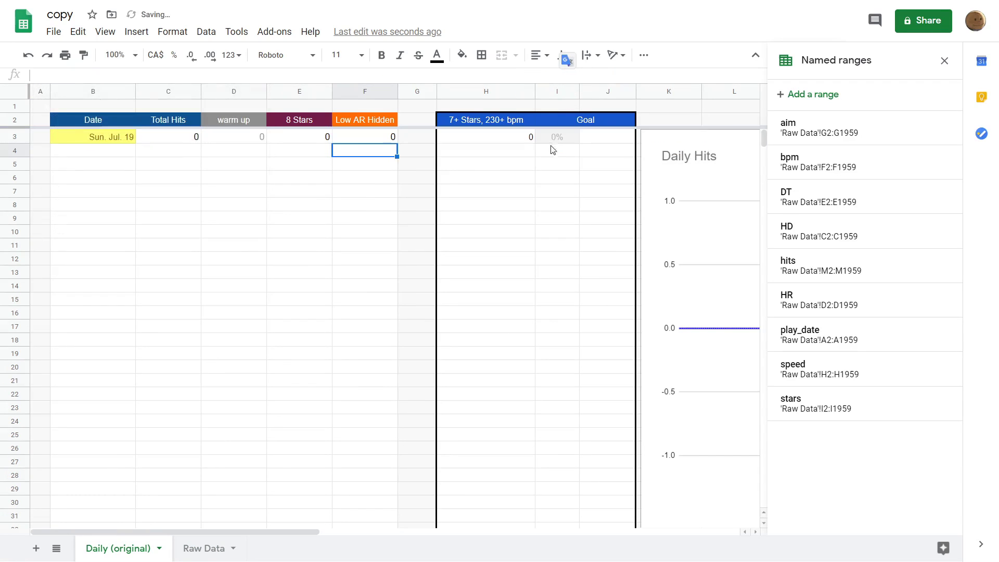
# - Fill the Low AR Hidden formula from F3 down column F
pyautogui.click(385, 138)
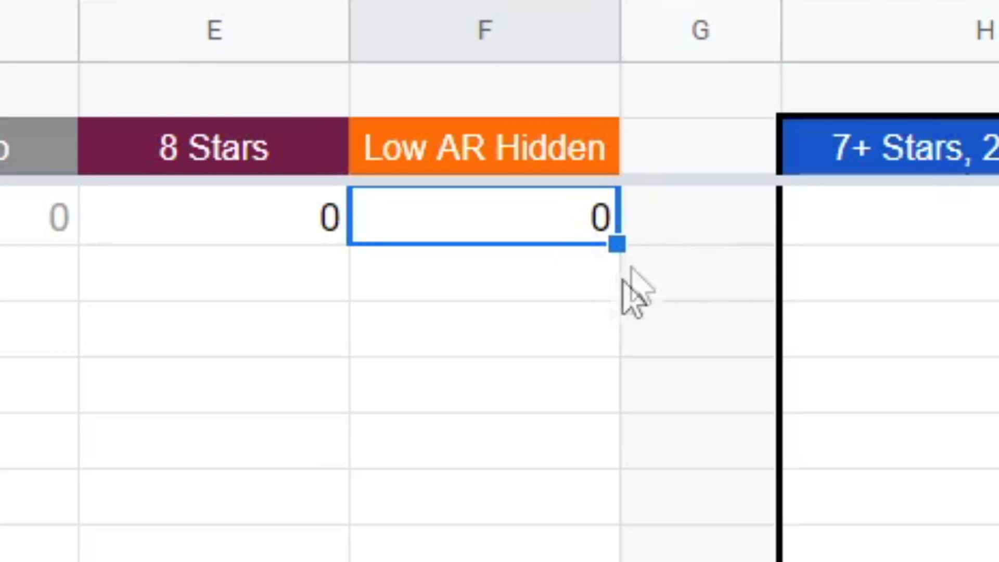
pyautogui.moveTo(616, 243); pyautogui.dragTo(619, 425)
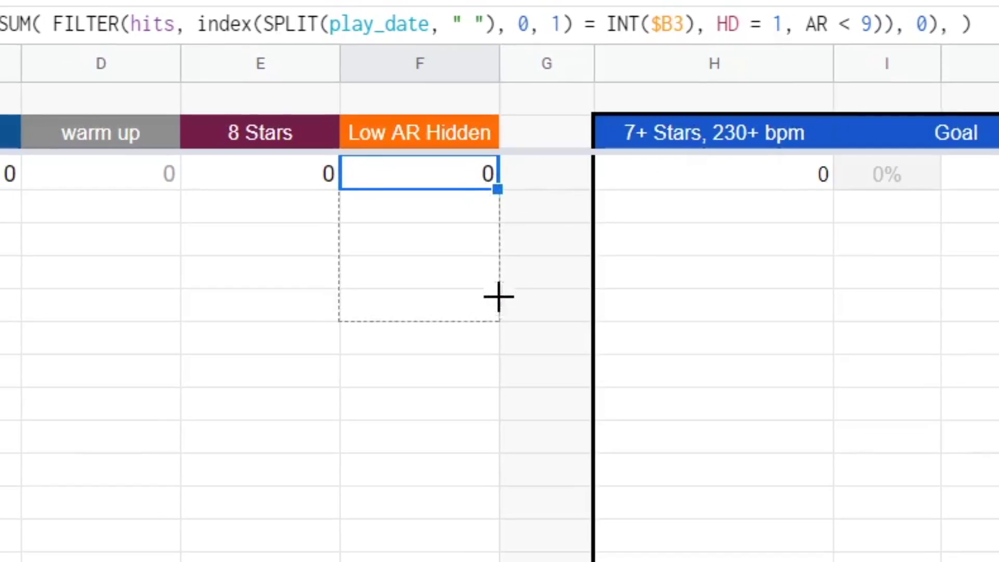
pyautogui.moveTo(499, 297); pyautogui.dragTo(380, 499)
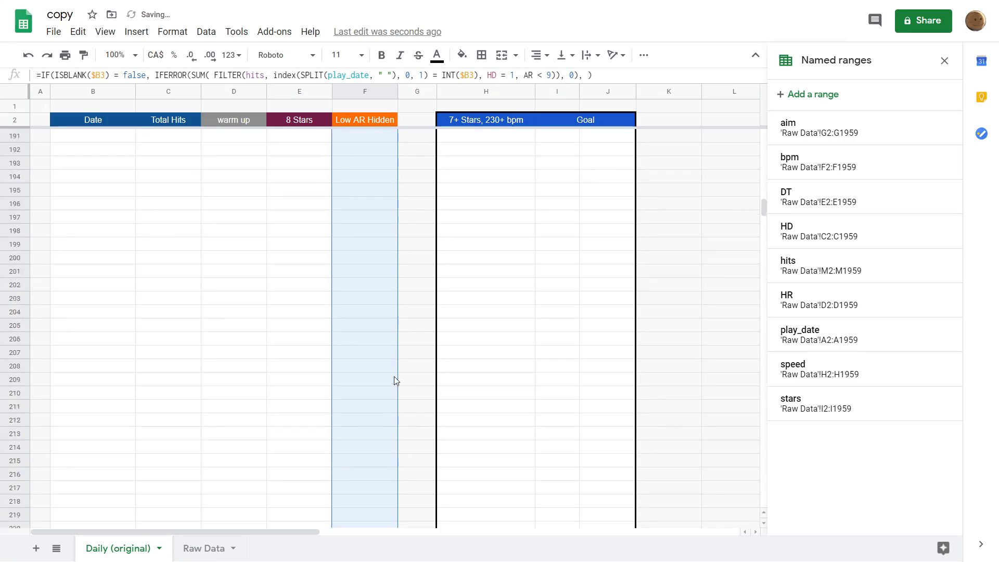
pyautogui.scroll(20, 361, 260)
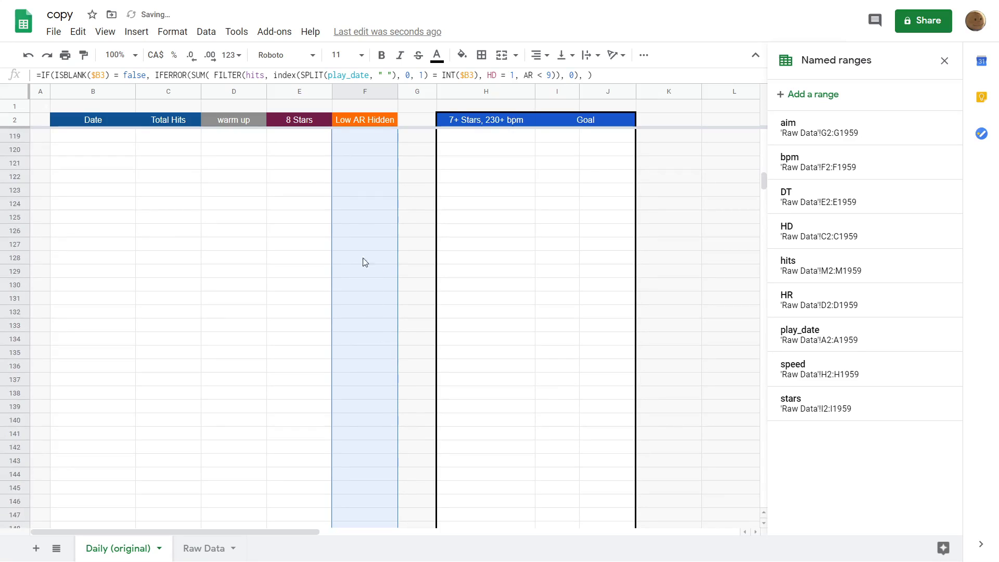
pyautogui.click(344, 235)
# - Review the F3, H3 and goal formulas, and move the Daily Hits chart further right
pyautogui.click(363, 140)
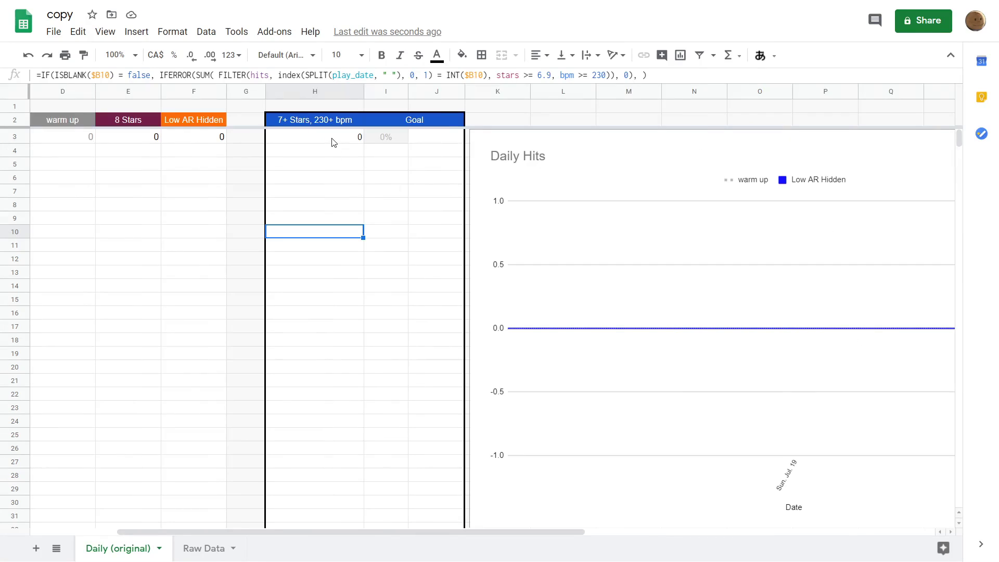
pyautogui.click(332, 138)
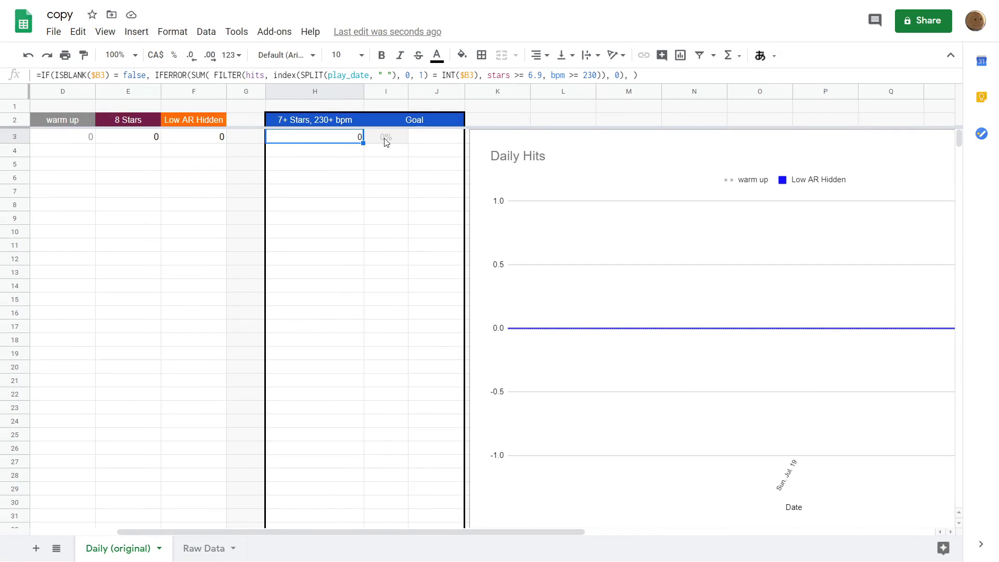
pyautogui.click(413, 140)
pyautogui.click(369, 169)
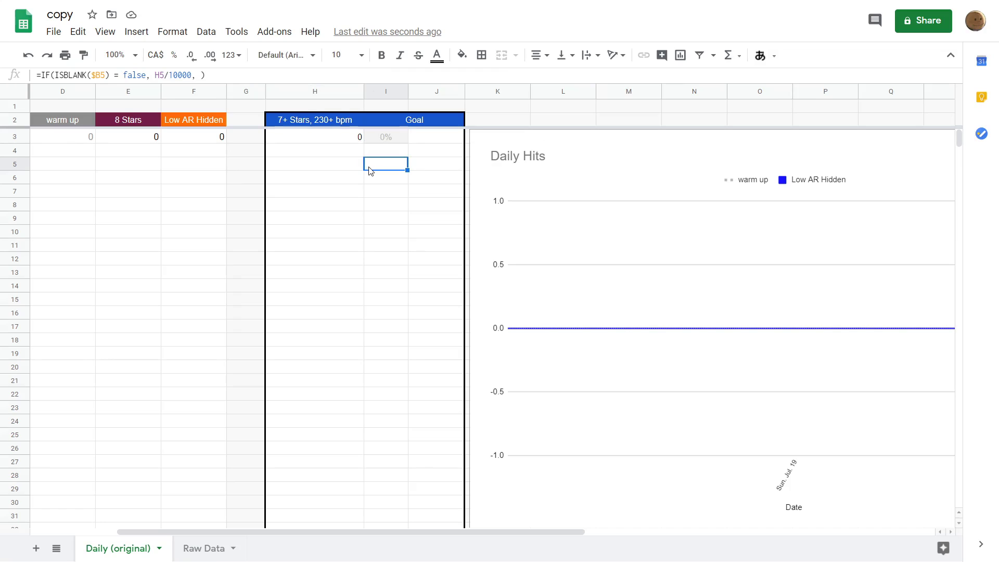
pyautogui.moveTo(497, 166); pyautogui.dragTo(932, 158)
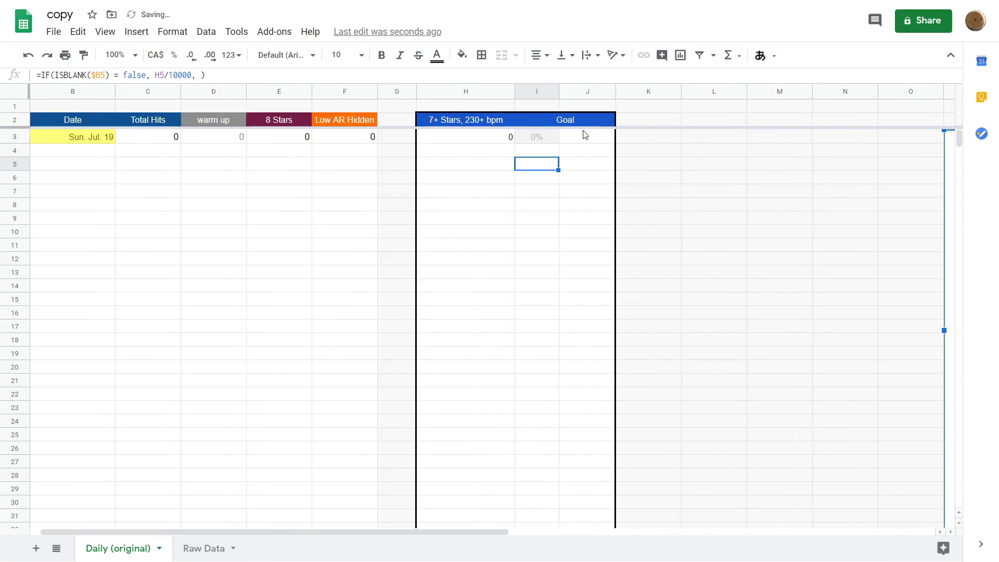
# - Copy the 7+ Stars, 230+ bpm and Goal columns H–J into columns L–N, then select '230+ bpm' in L2
pyautogui.click(467, 92)
pyautogui.keyDown('shift'); pyautogui.click(576, 96); pyautogui.keyUp('shift')
pyautogui.click(548, 154)
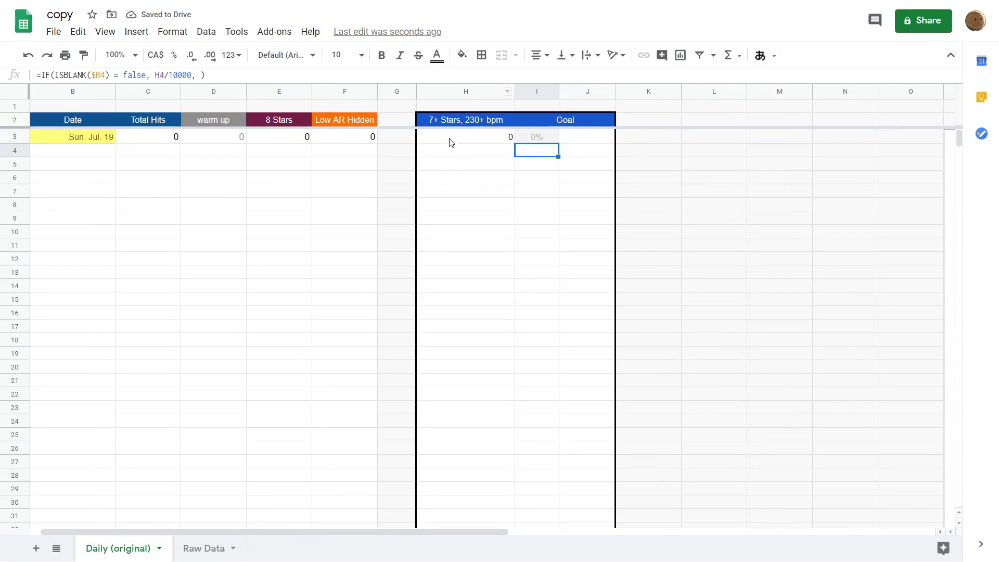
pyautogui.click(467, 94)
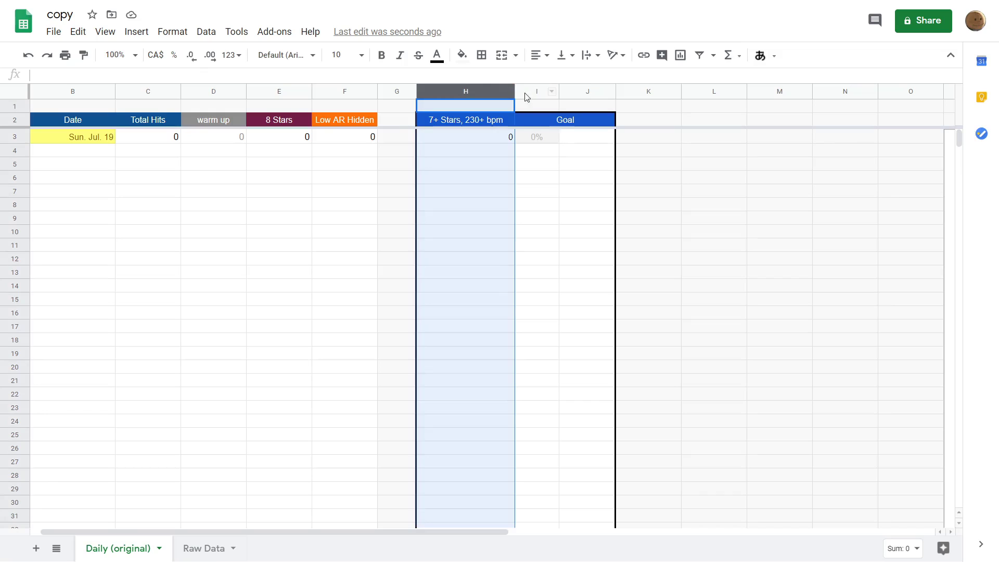
pyautogui.keyDown('shift'); pyautogui.click(590, 95); pyautogui.keyUp('shift')
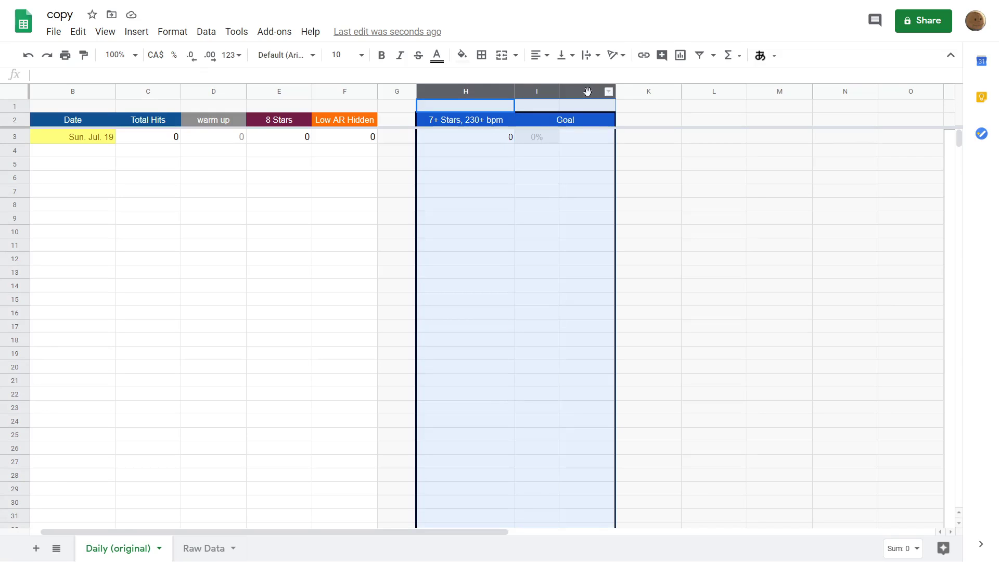
pyautogui.hotkey('ctrl', 'c')
pyautogui.hscroll(2, 442, 537)
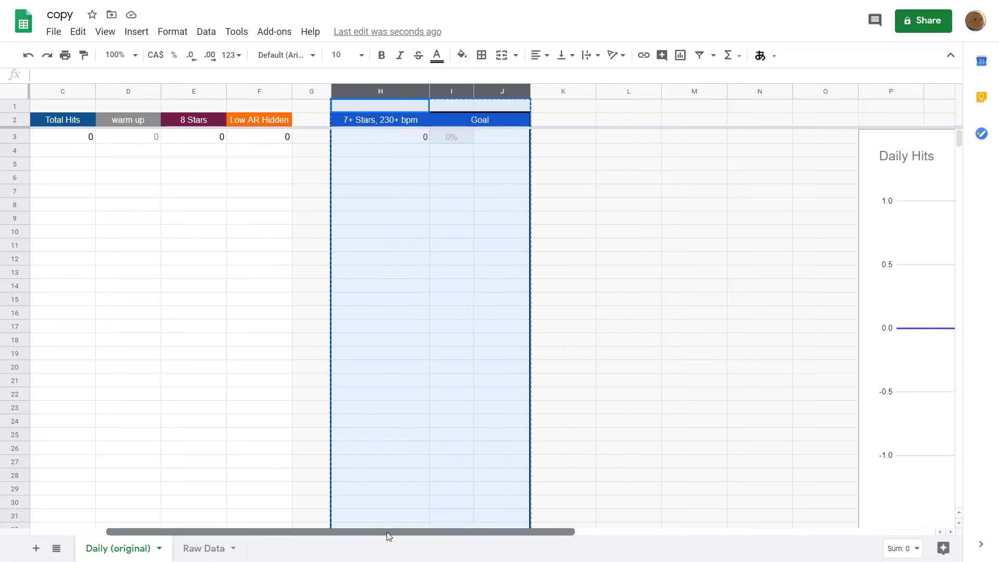
pyautogui.click(561, 94)
pyautogui.hotkey('ctrl', 'v')
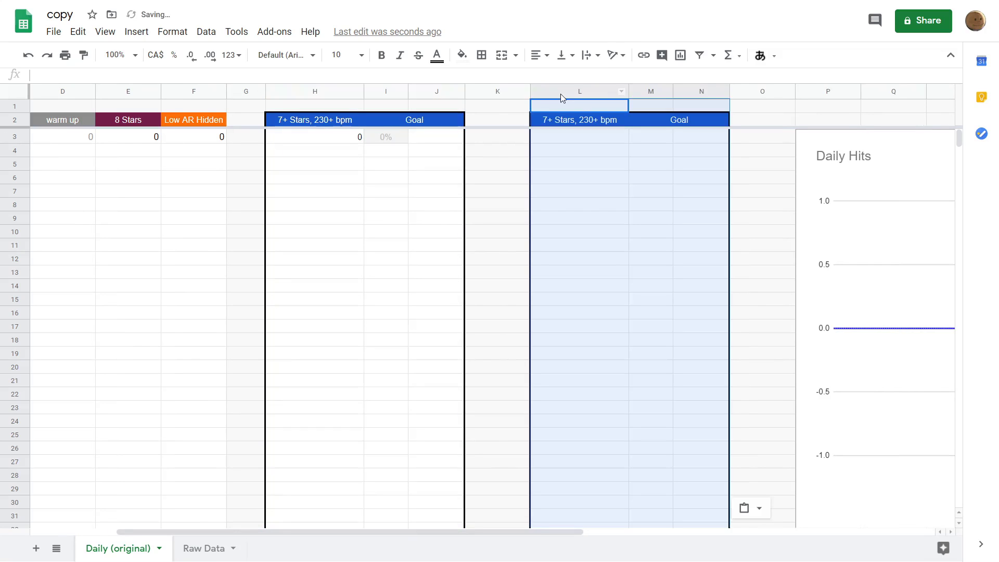
pyautogui.click(559, 125)
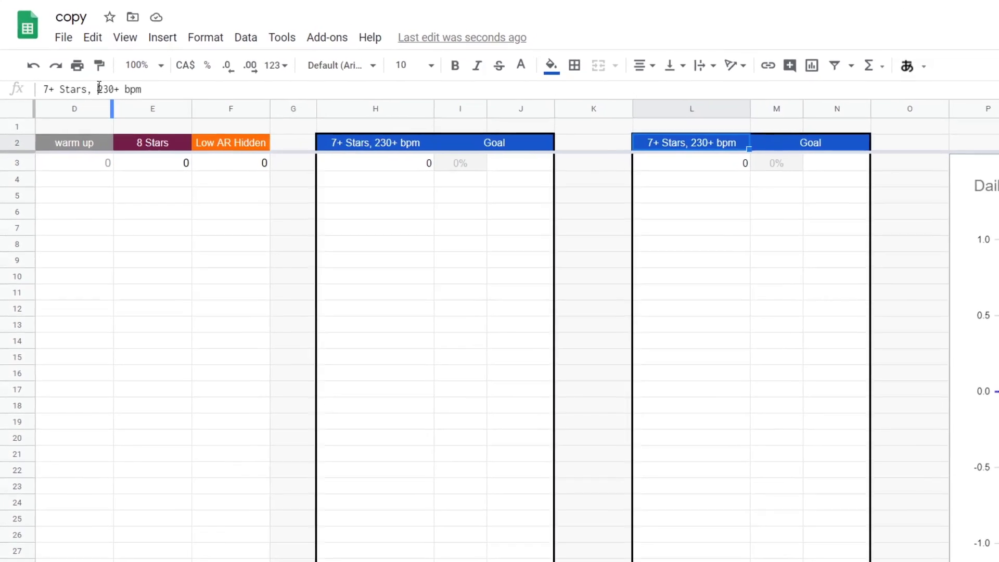
pyautogui.moveTo(80, 75); pyautogui.dragTo(248, 79)
# - Retitle the L2 header '7+ Stars, HDHR'
pyautogui.write('HDR')
pyautogui.press('BackSpace')
pyautogui.write('HR')
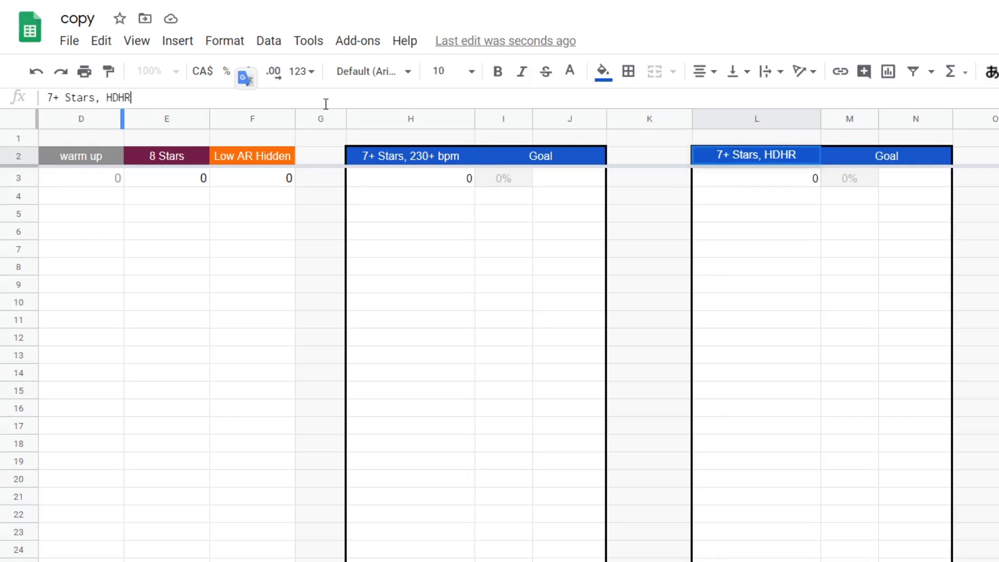
pyautogui.press('Return')
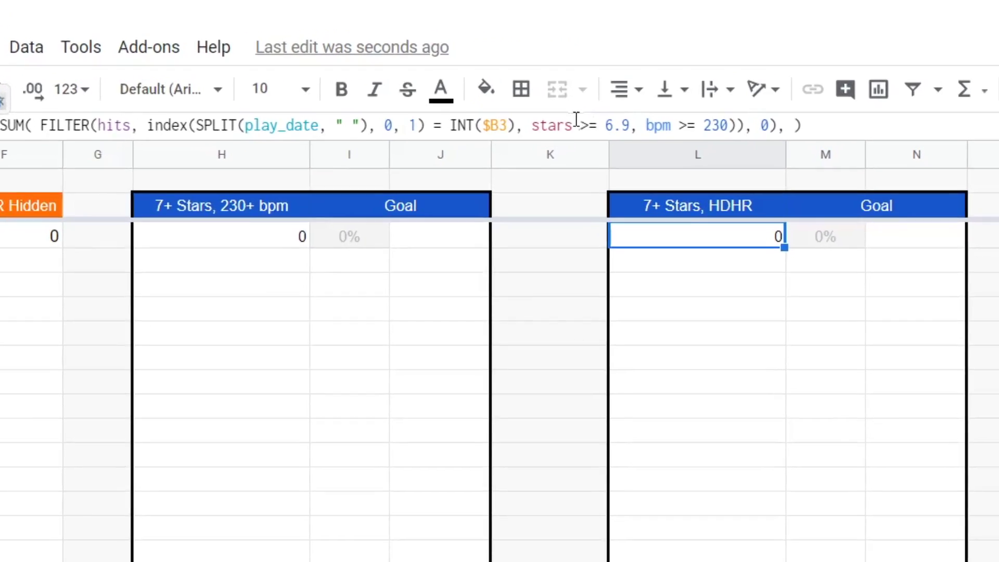
# - Make L3 count hits with stars >= 7, HD = 1, HR = 1 and fill it down column L
pyautogui.doubleClick(660, 98)
pyautogui.click(707, 98)
pyautogui.press('BackSpace')
pyautogui.press('BackSpace')
pyautogui.press('BackSpace')
pyautogui.write('7')
pyautogui.doubleClick(716, 98)
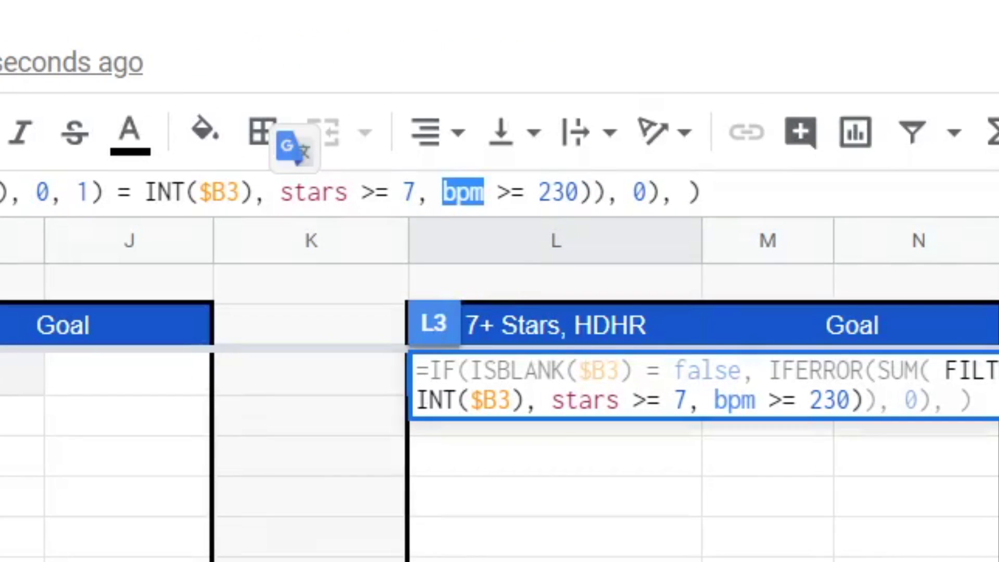
pyautogui.write('HD')
pyautogui.press('Right')
pyautogui.press('Delete')
pyautogui.hotkey('ctrl', 'shift', 'Right')
pyautogui.write('1, HR')
pyautogui.press('Return')
pyautogui.click(598, 136)
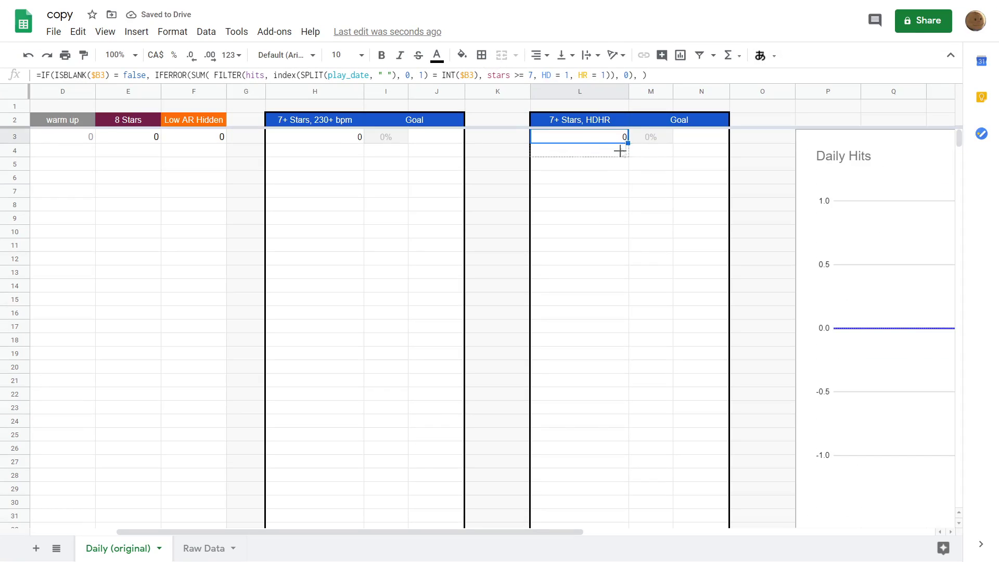
pyautogui.moveTo(627, 143); pyautogui.dragTo(623, 523)
pyautogui.click(587, 137)
# - Fill the L2:N2 HDHR header dark green
pyautogui.click(578, 120)
pyautogui.moveTo(642, 117); pyautogui.dragTo(592, 121)
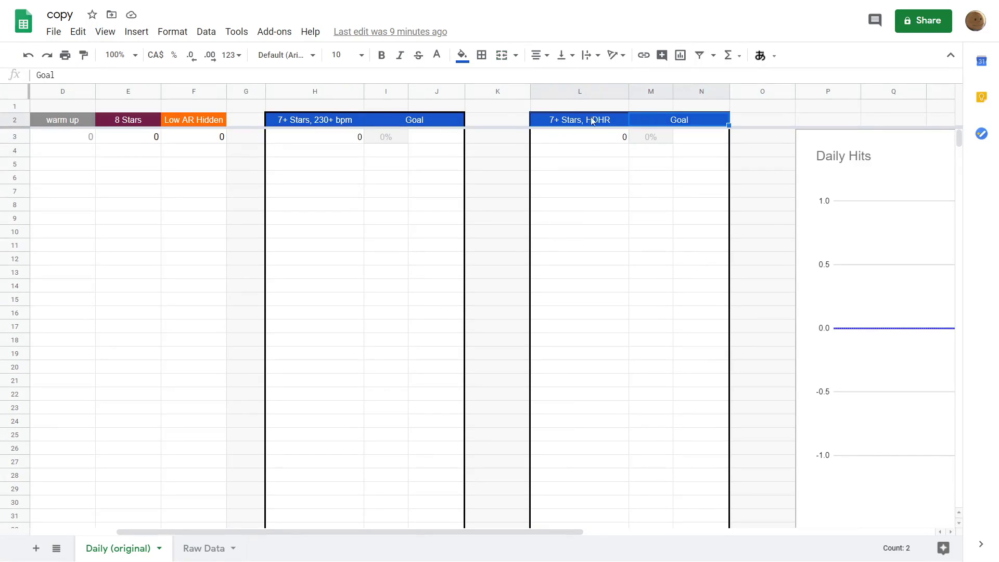
pyautogui.click(462, 55)
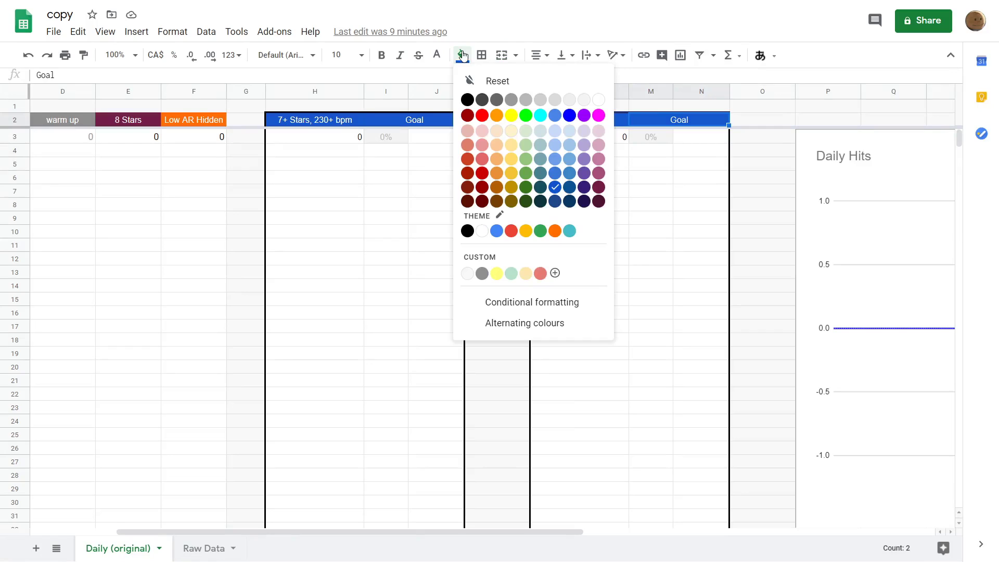
pyautogui.click(526, 187)
pyautogui.click(557, 138)
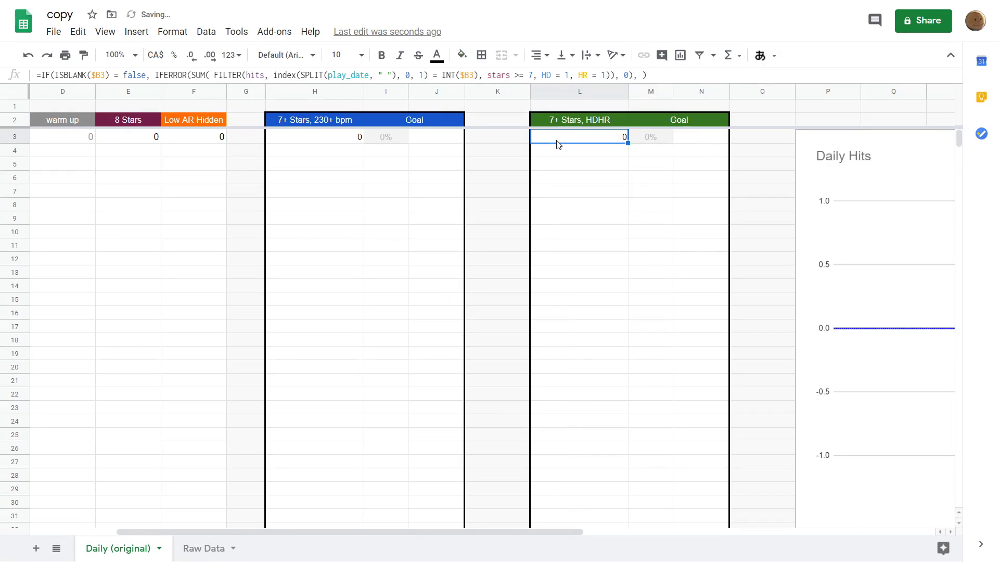
# - Change the M3 goal percentage formula from L3/10000 to L3/20000
pyautogui.click(653, 140)
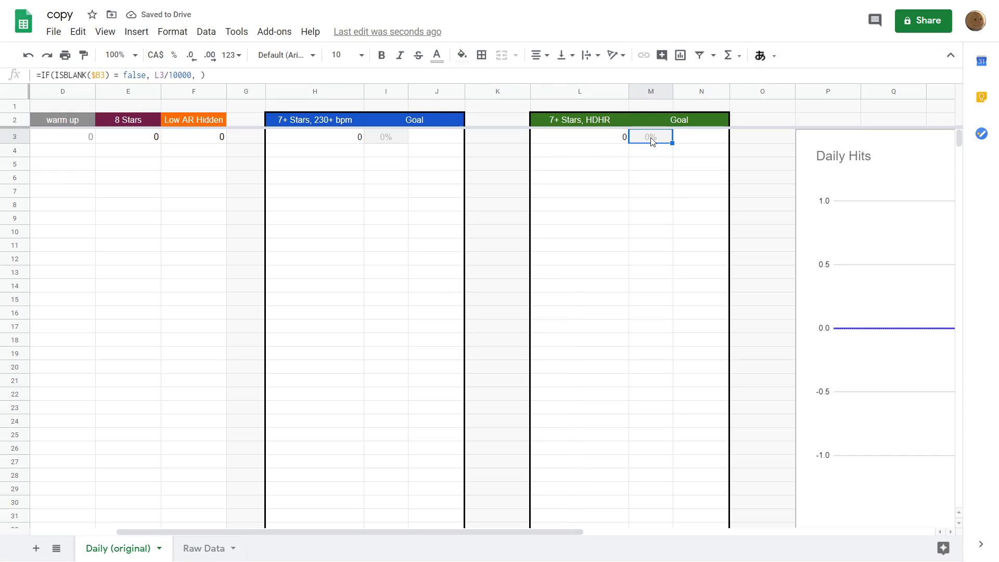
pyautogui.click(651, 91)
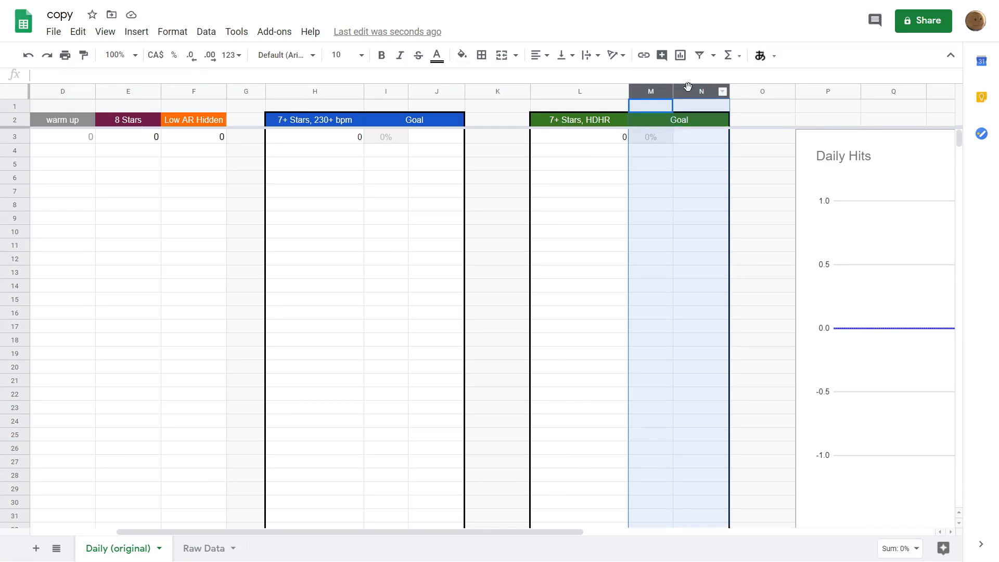
pyautogui.click(655, 134)
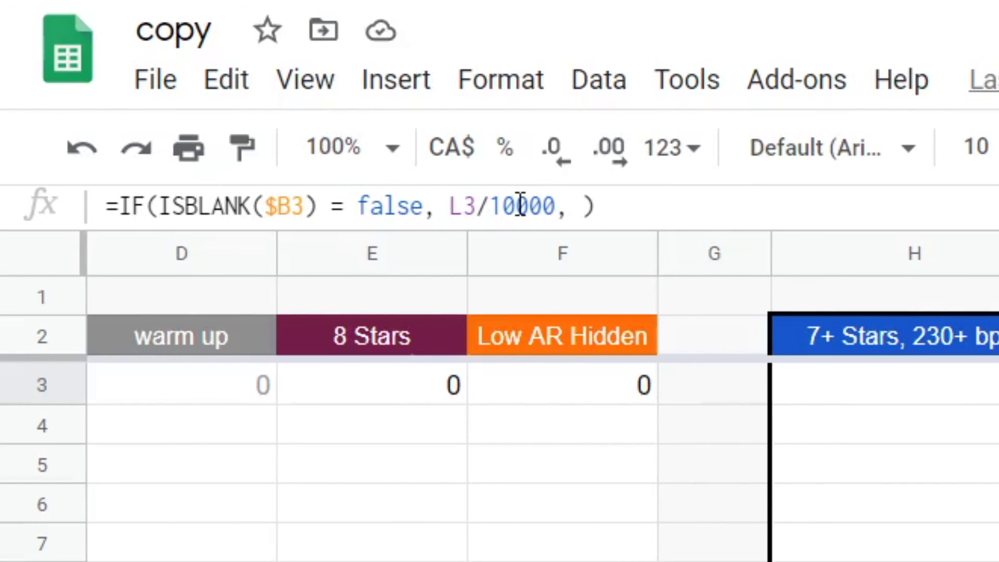
pyautogui.doubleClick(521, 206)
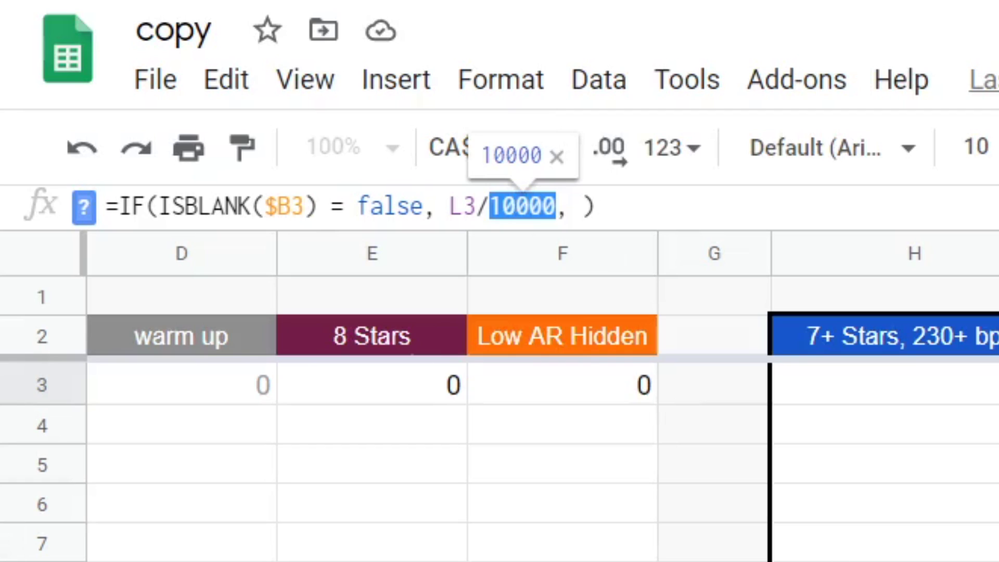
pyautogui.press('Left')
pyautogui.hotkey('shift', 'Right')
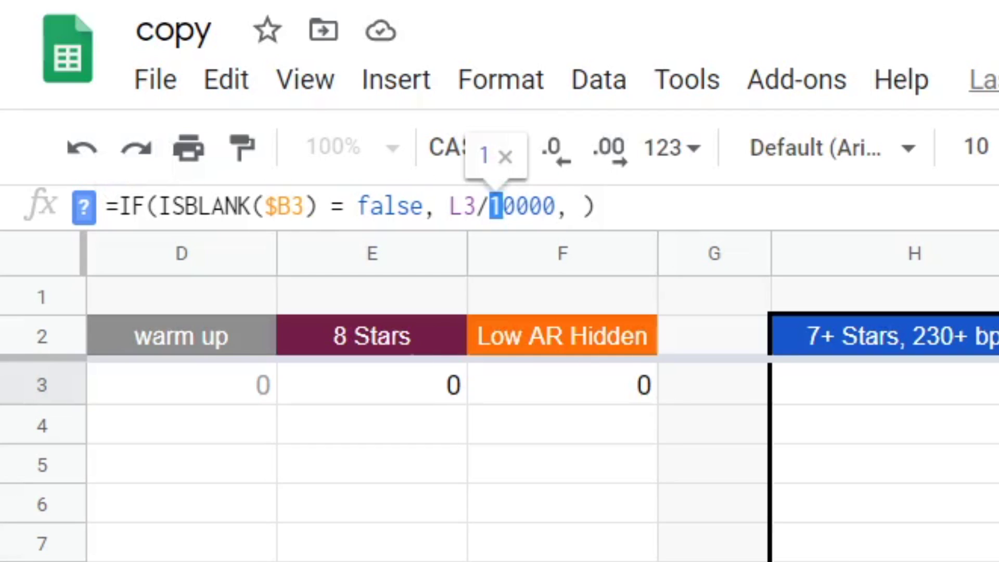
pyautogui.write('2a852", "#fce8b2"')
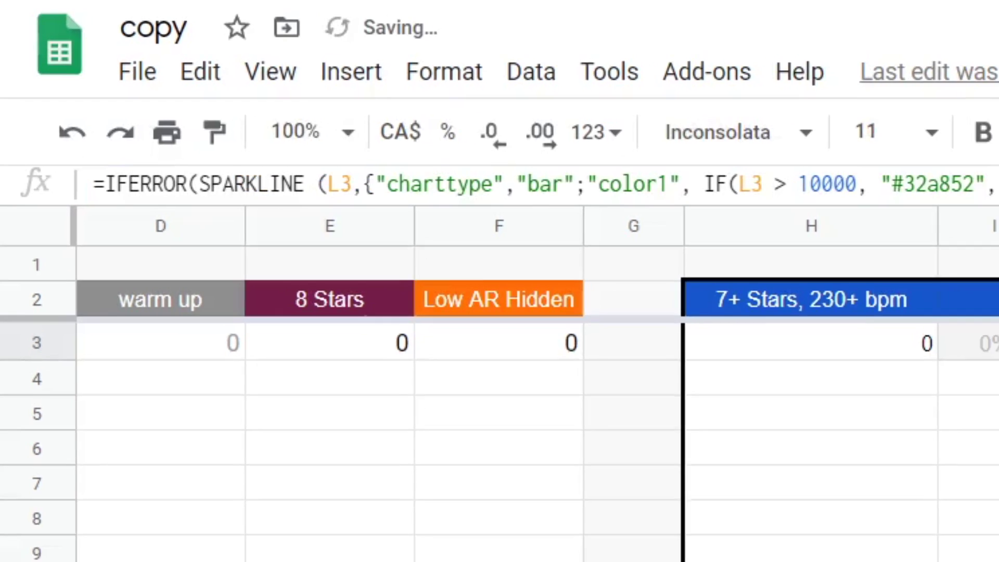
# - Raise the N3 sparkline threshold and max from 10000 to 20000
pyautogui.hotkey('shift', 'Left')
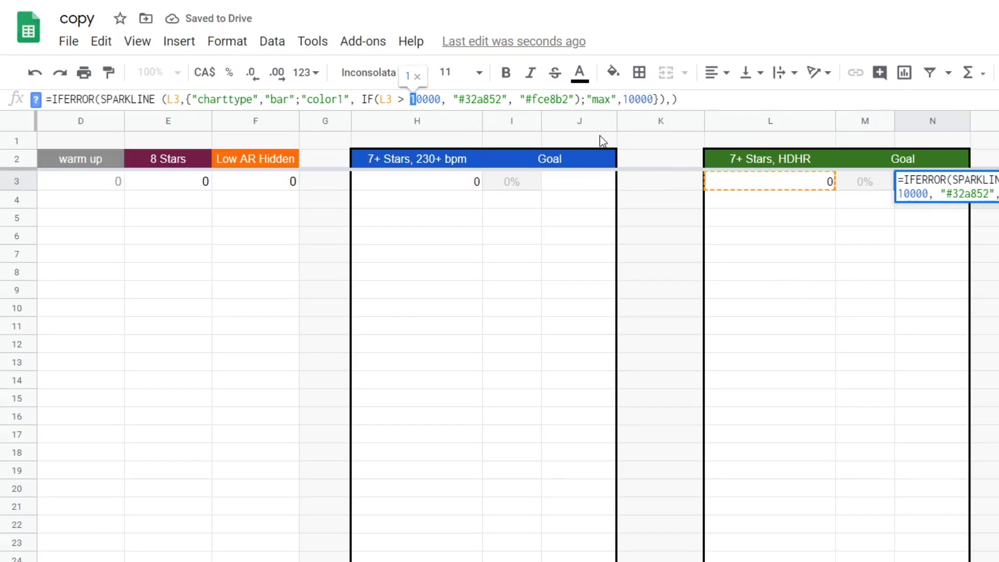
pyautogui.write('2')
pyautogui.click(627, 99)
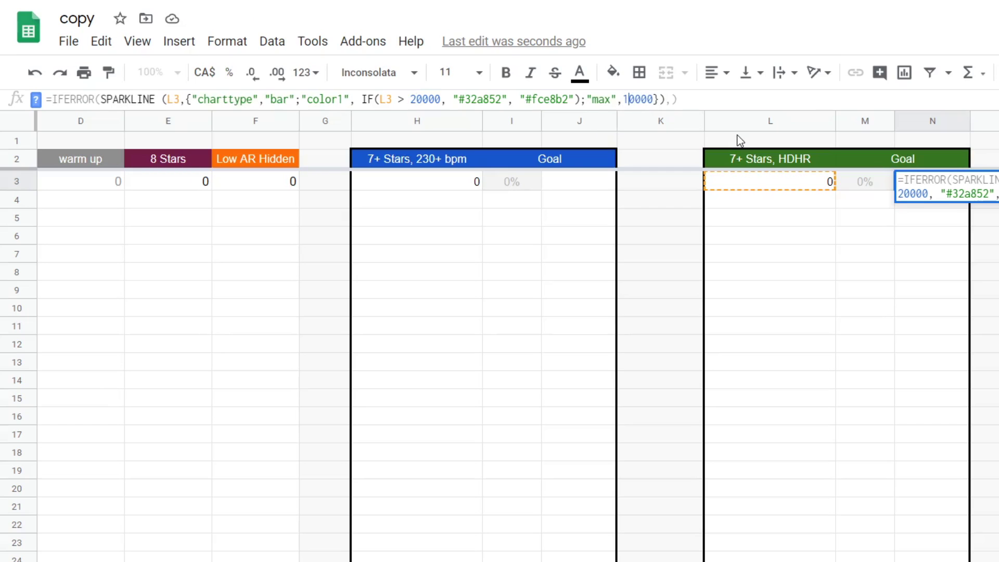
pyautogui.press('Return')
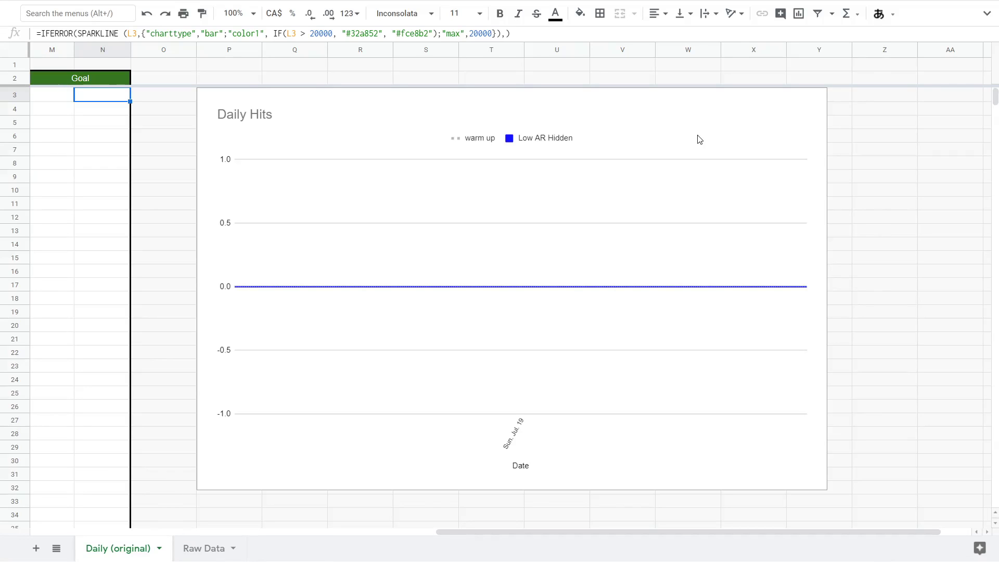
# - Open the Daily Hits chart in the editor and remove the Low AR Hidden series
pyautogui.click(689, 138)
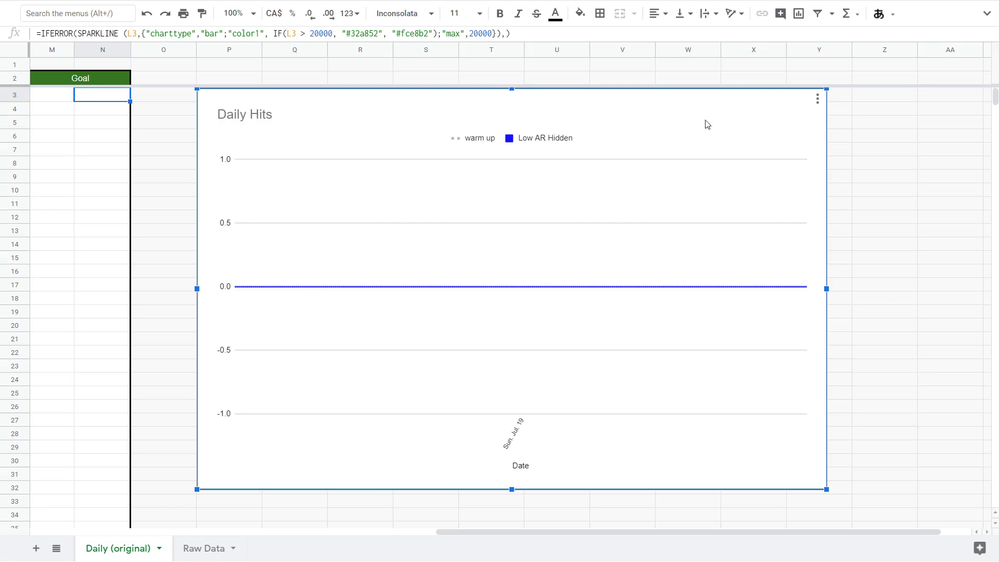
pyautogui.doubleClick(644, 127)
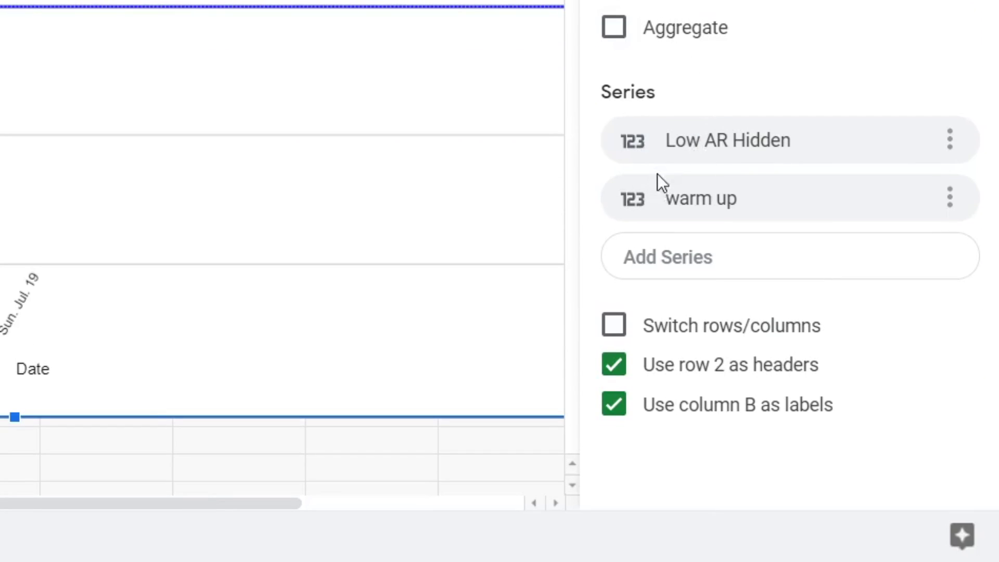
pyautogui.click(949, 139)
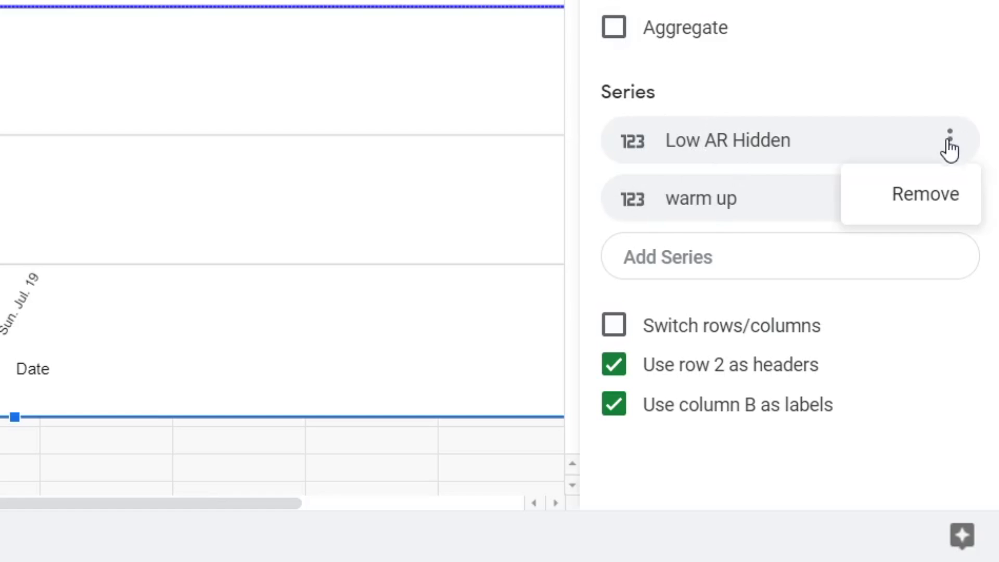
pyautogui.click(916, 211)
pyautogui.click(739, 207)
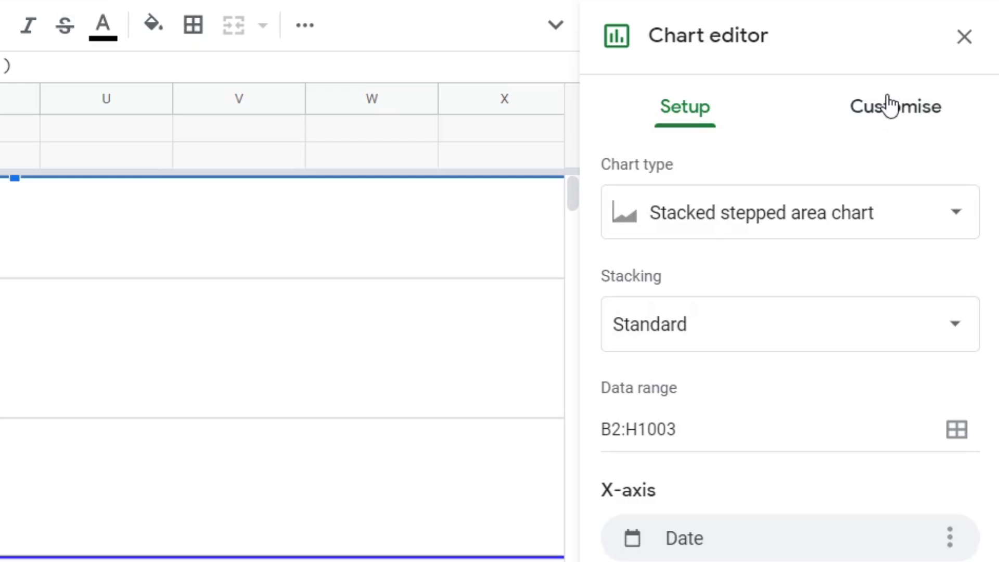
# - Format the warm up series with a grey colour and a dotted line dash
pyautogui.click(890, 107)
pyautogui.click(679, 343)
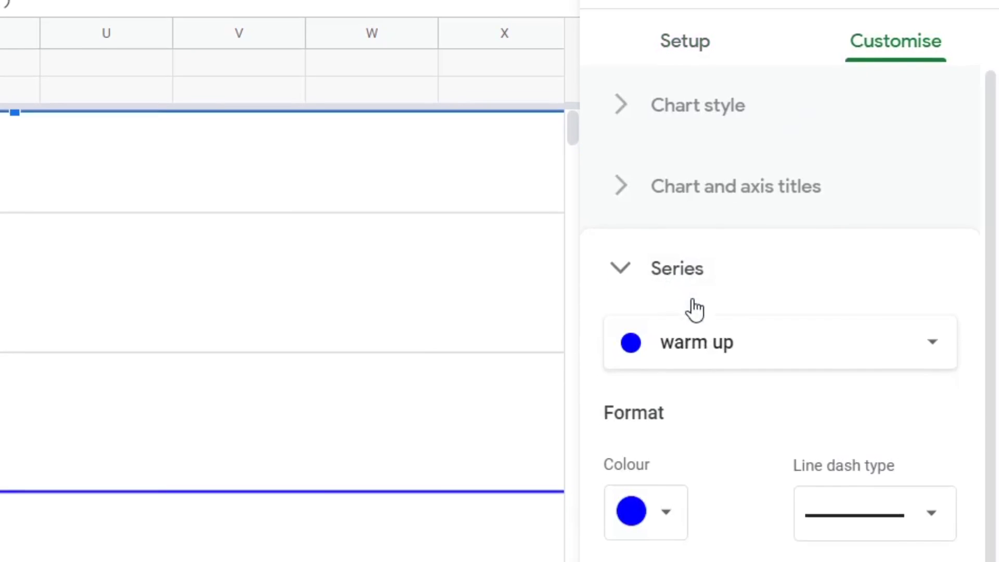
pyautogui.click(713, 353)
pyautogui.click(713, 353)
pyautogui.click(666, 340)
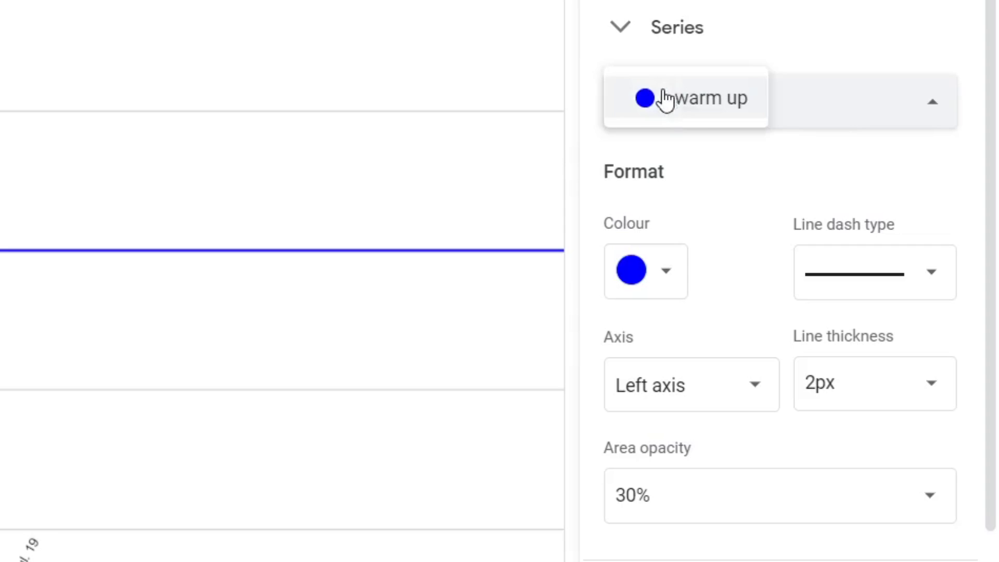
pyautogui.click(810, 113)
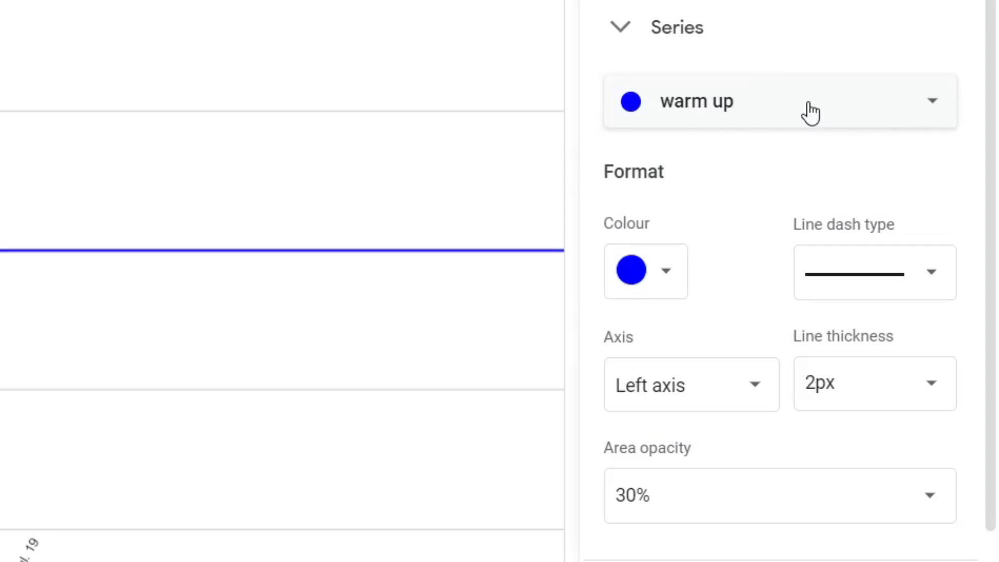
pyautogui.click(669, 279)
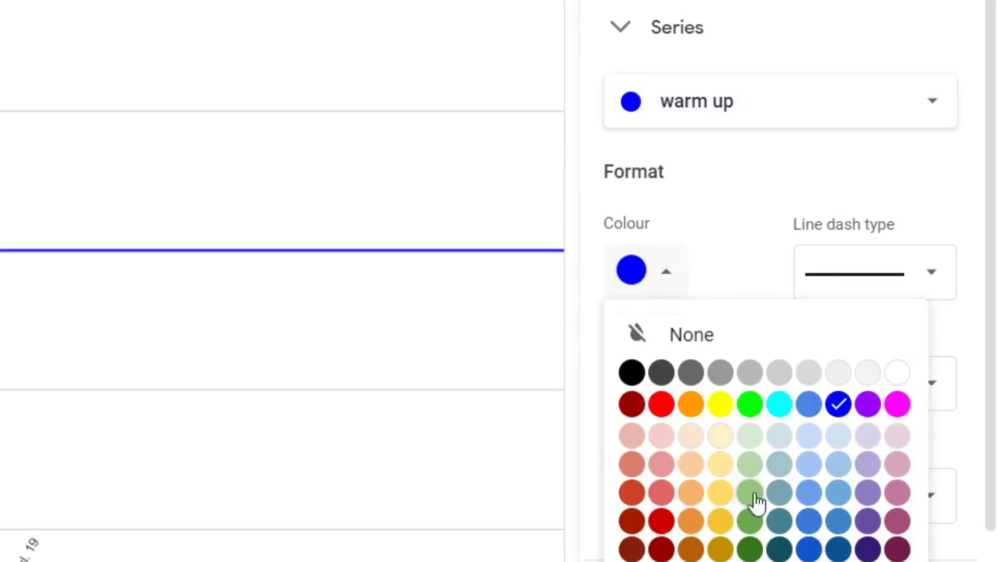
pyautogui.click(672, 269)
pyautogui.click(850, 268)
pyautogui.click(784, 273)
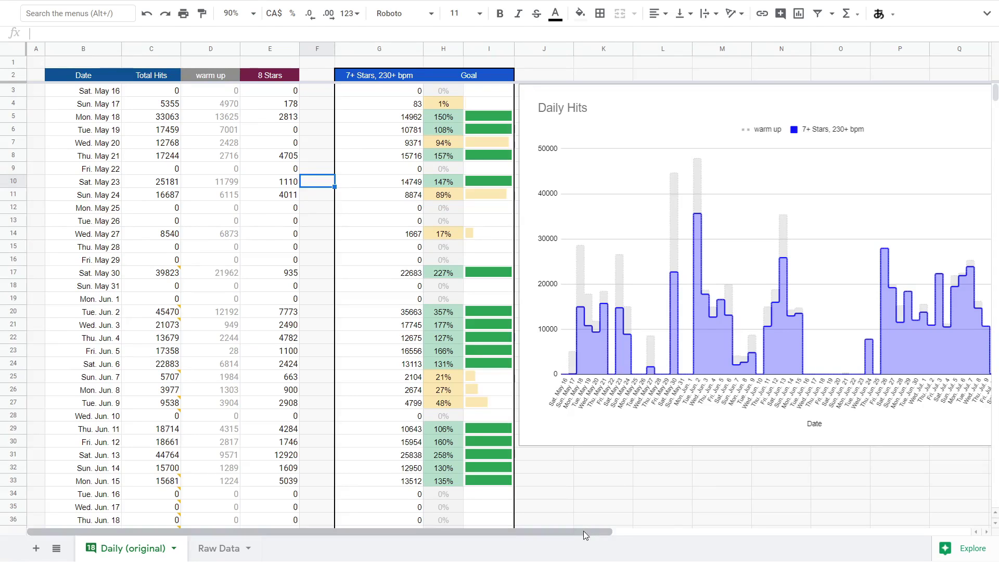
# - Switch to the Raw Data sheet and view it at 50% zoom
pyautogui.moveTo(583, 531)
pyautogui.mouseDown()
pyautogui.moveTo(747, 527)
pyautogui.moveTo(582, 531)
pyautogui.mouseUp()
pyautogui.moveTo(997, 99)
pyautogui.mouseDown()
pyautogui.moveTo(996, 114)
pyautogui.moveTo(996, 95)
pyautogui.mouseUp()
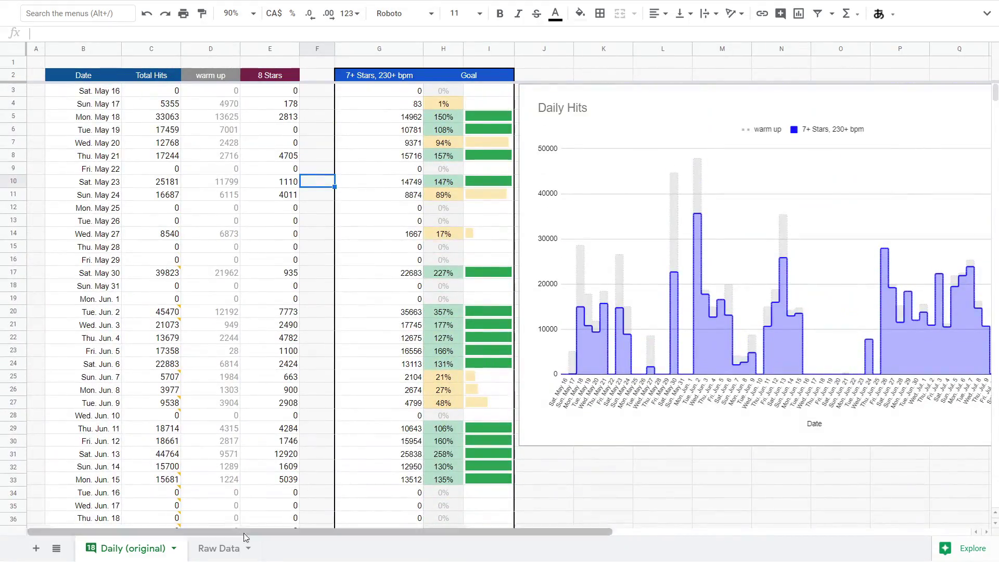
pyautogui.click(222, 548)
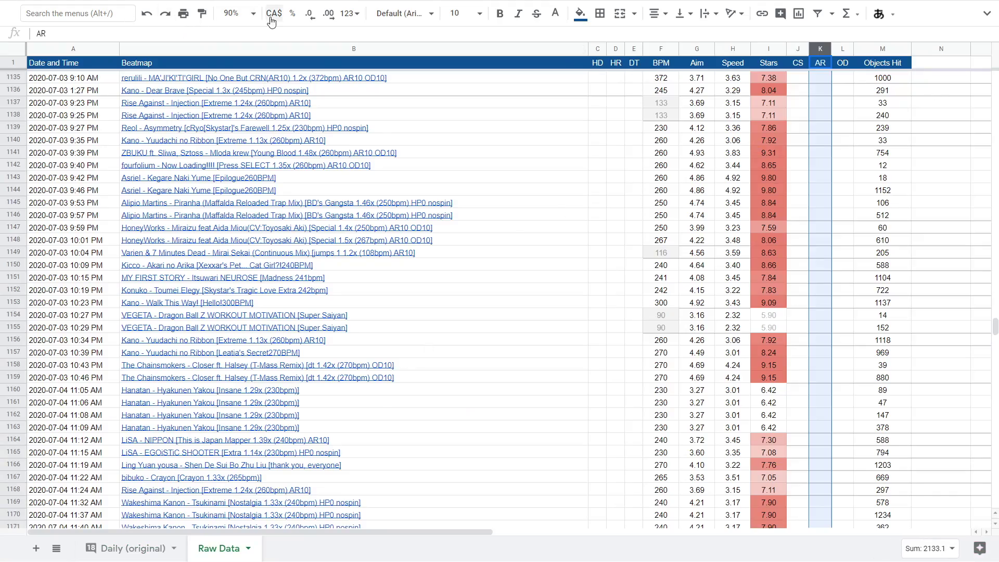
pyautogui.click(254, 15)
pyautogui.click(236, 37)
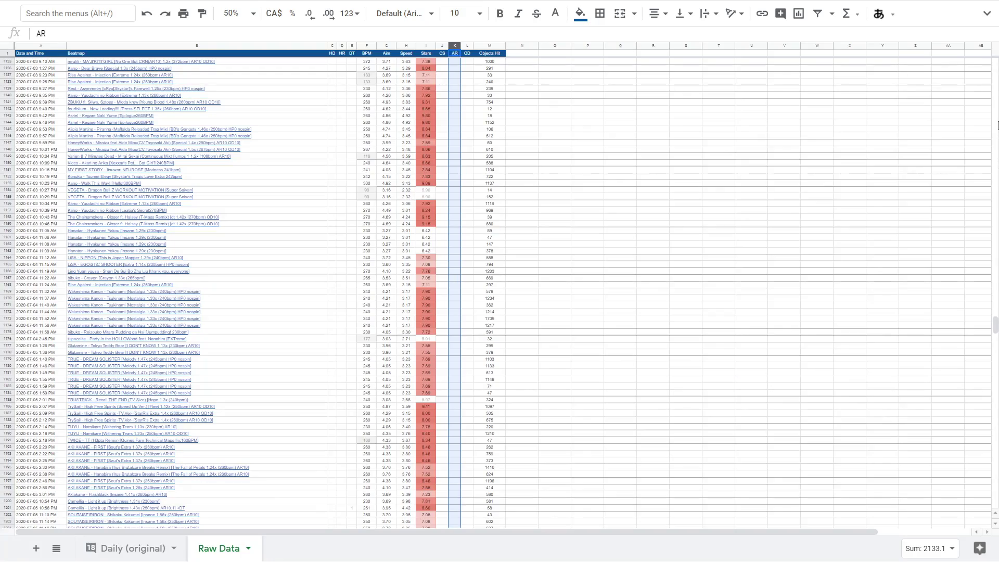
pyautogui.scroll(15, 903, 308)
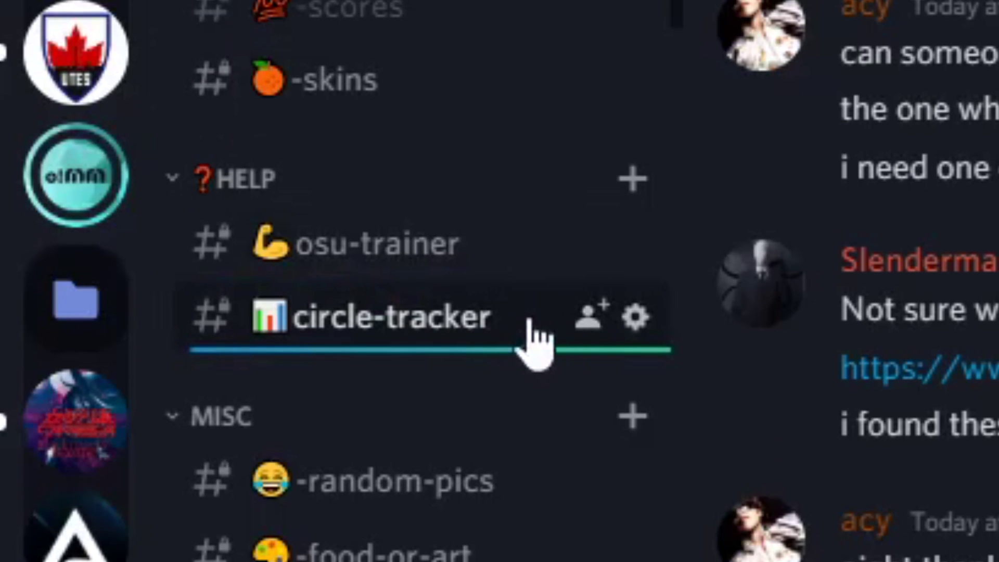
# - Post the message 'help' in the #circle-tracker channel
pyautogui.click(529, 320)
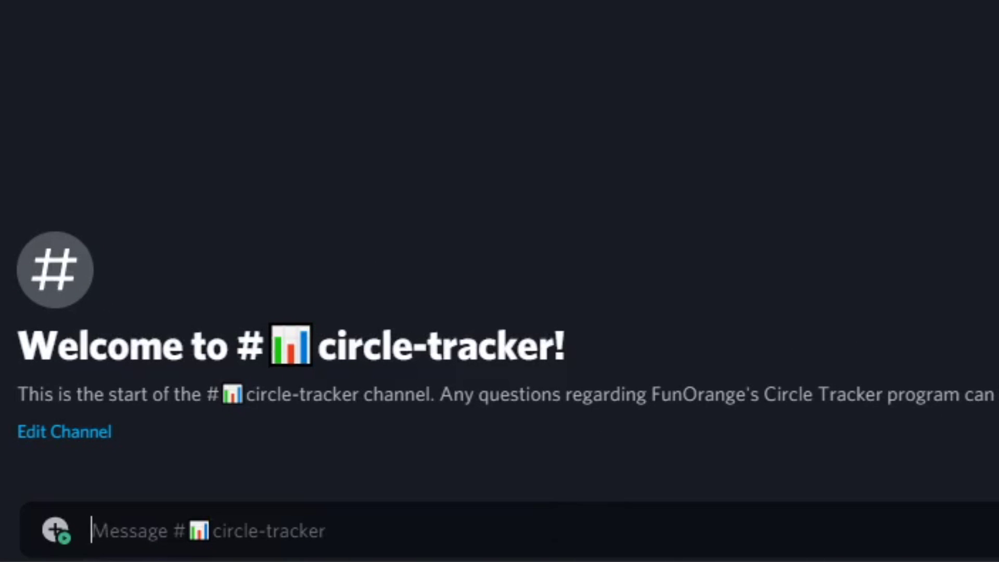
pyautogui.write('help')
pyautogui.press('Return')
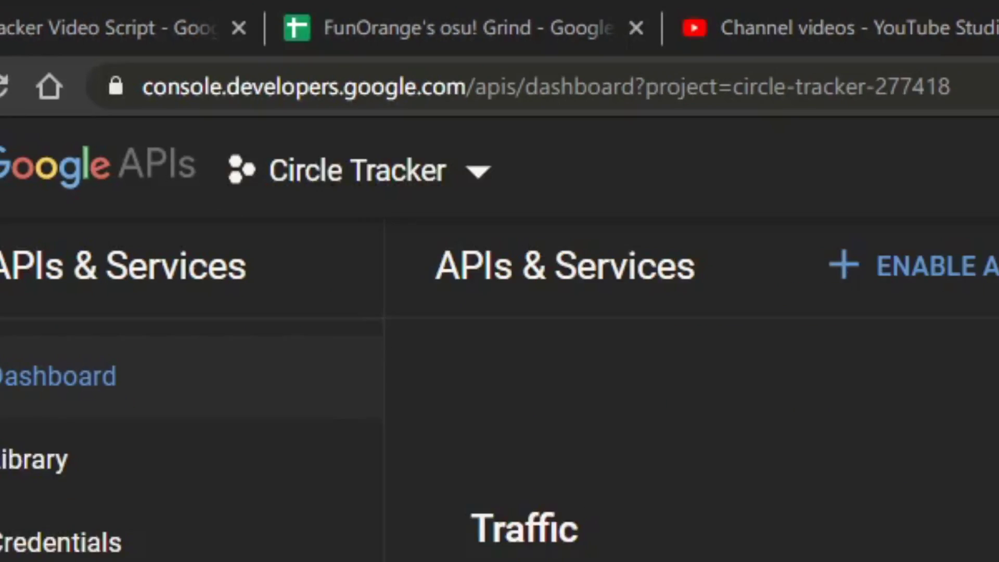
# - Navigate via Credentials and Manage service accounts to the circle-tracker account's Keys section
pyautogui.click(78, 177)
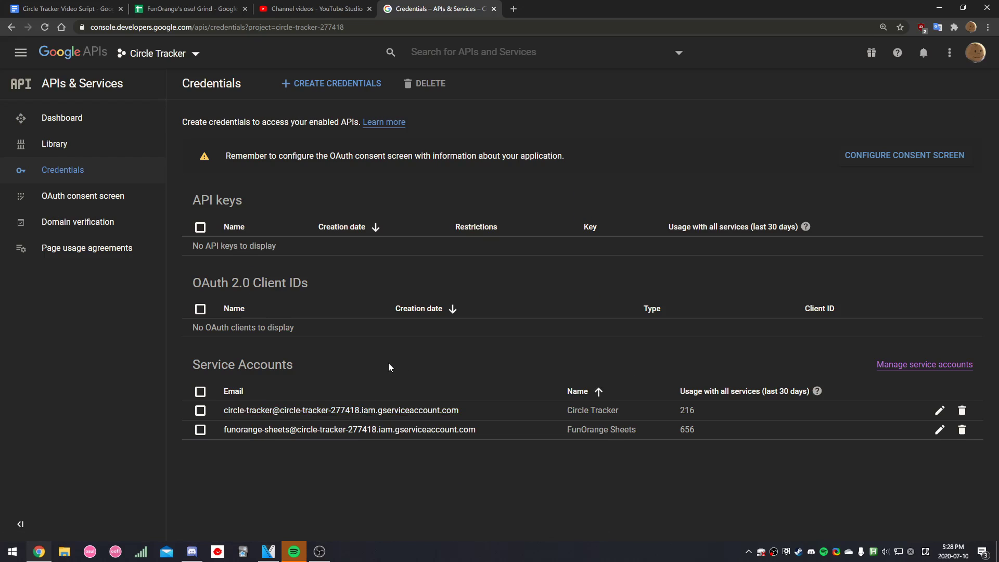
pyautogui.click(913, 364)
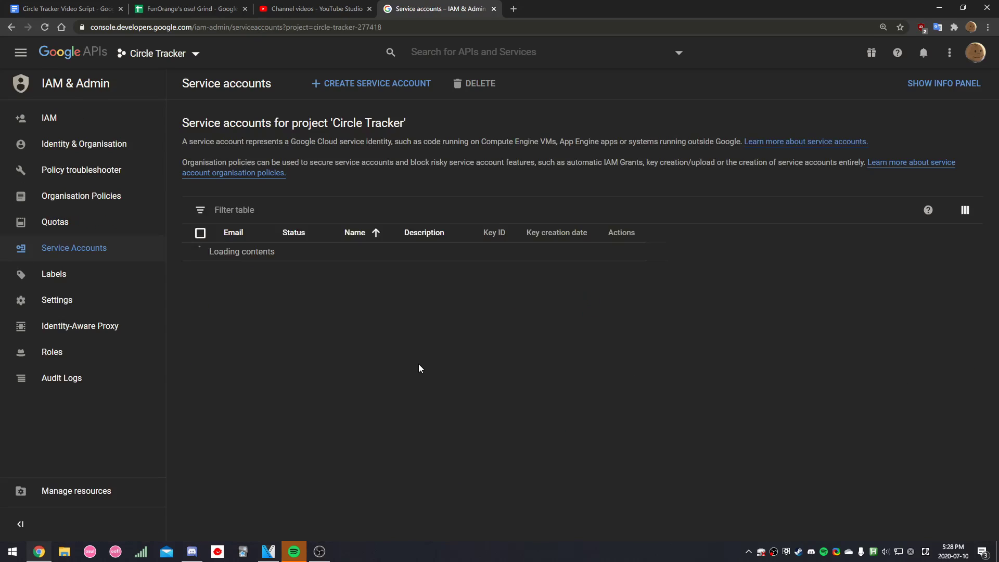
pyautogui.click(298, 253)
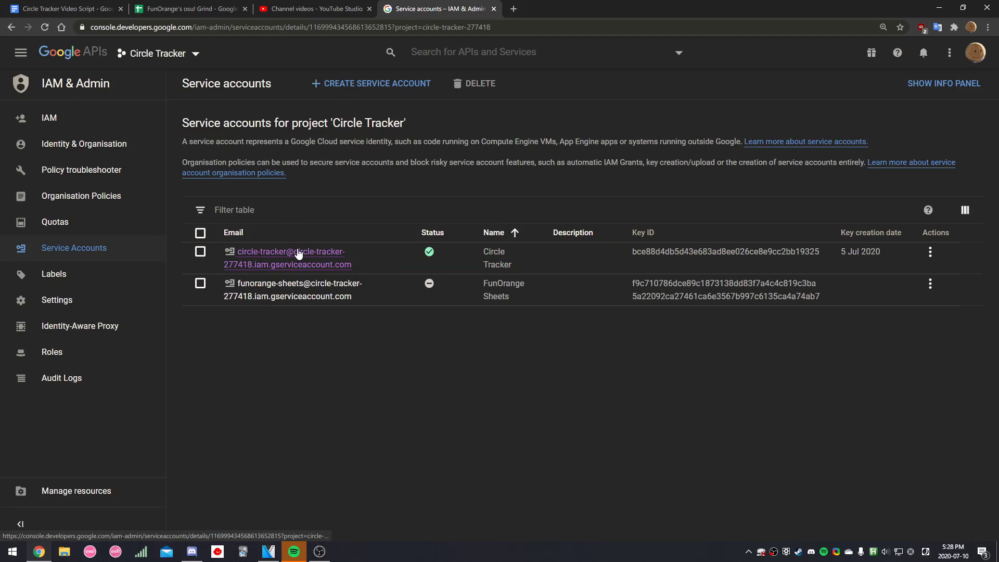
pyautogui.scroll(-1, 298, 249)
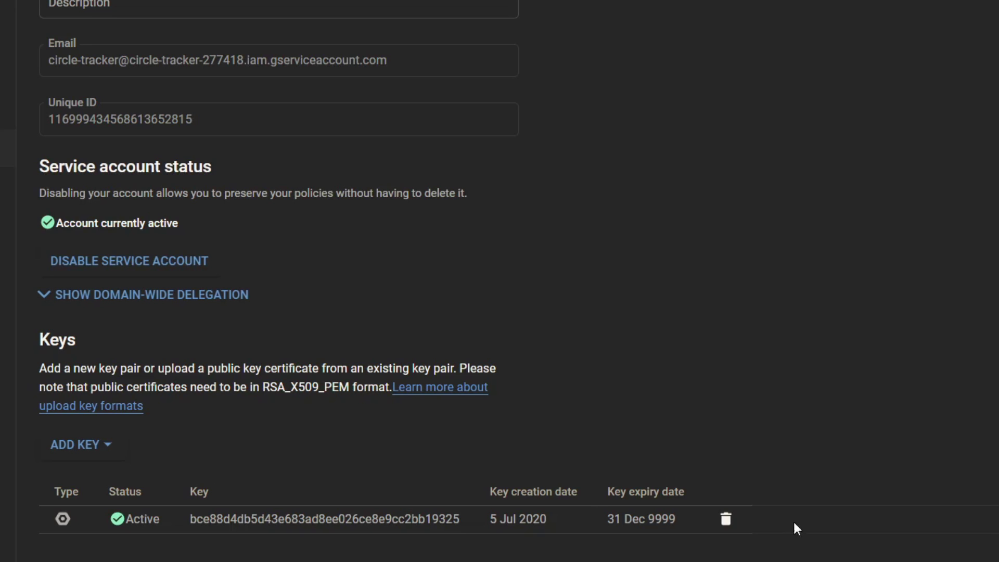
# - Delete the old service account key and create a new JSON key in its place
pyautogui.click(726, 519)
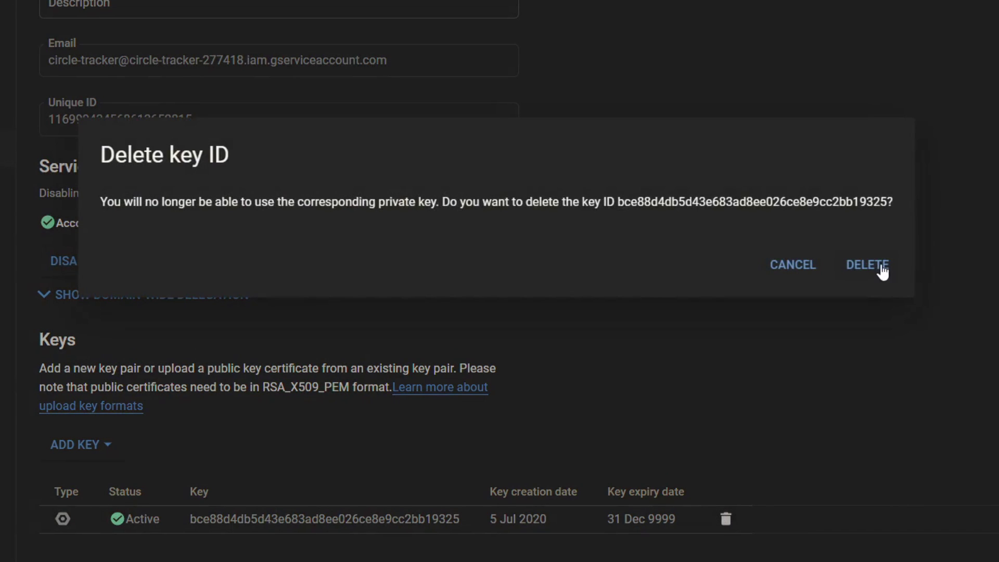
pyautogui.click(882, 268)
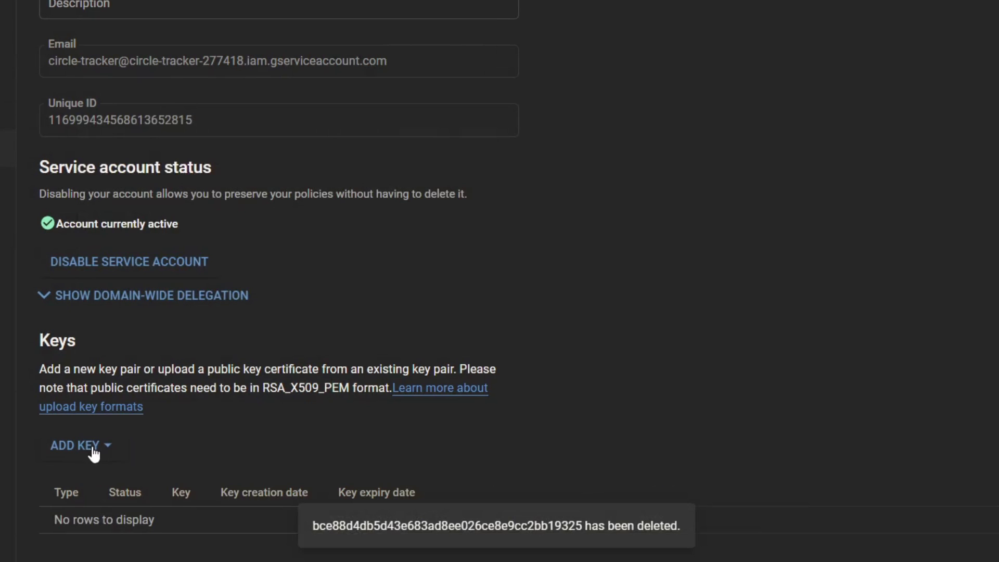
pyautogui.click(92, 448)
pyautogui.click(115, 487)
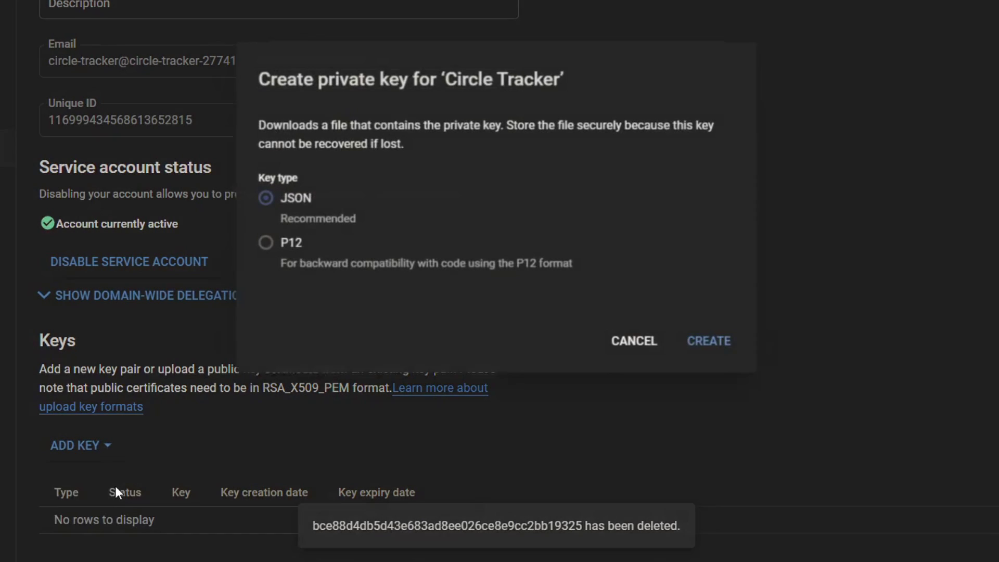
pyautogui.click(710, 342)
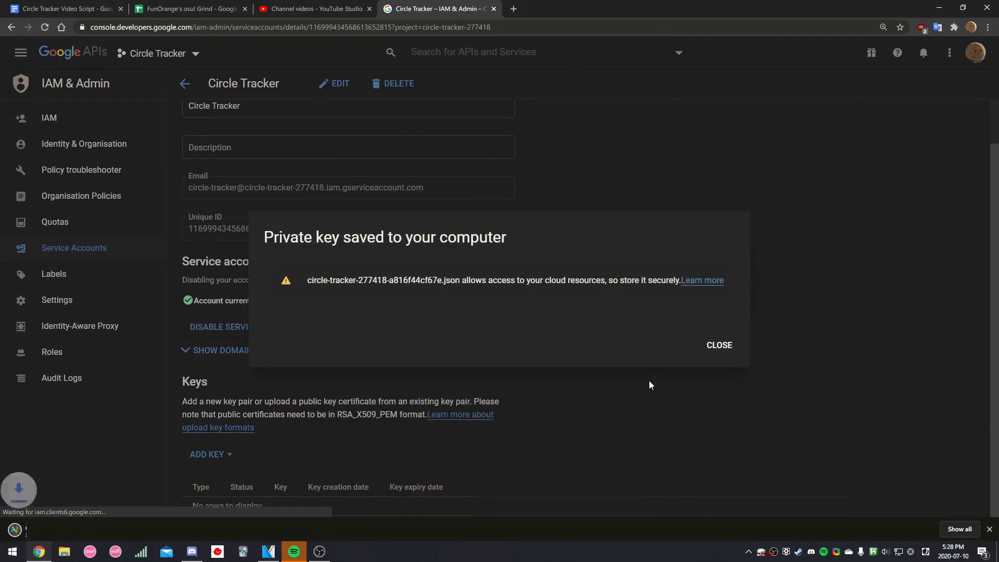
pyautogui.click(719, 345)
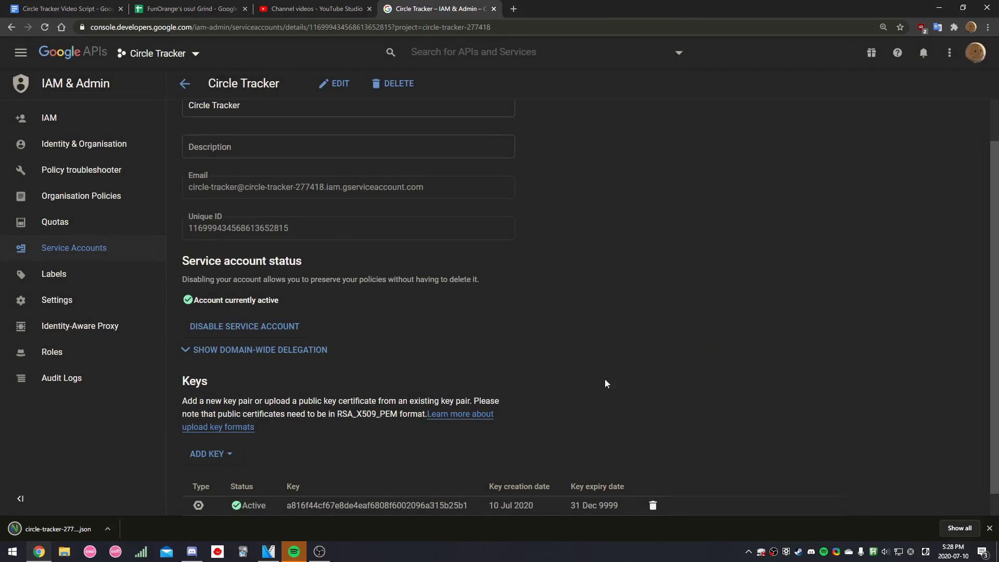